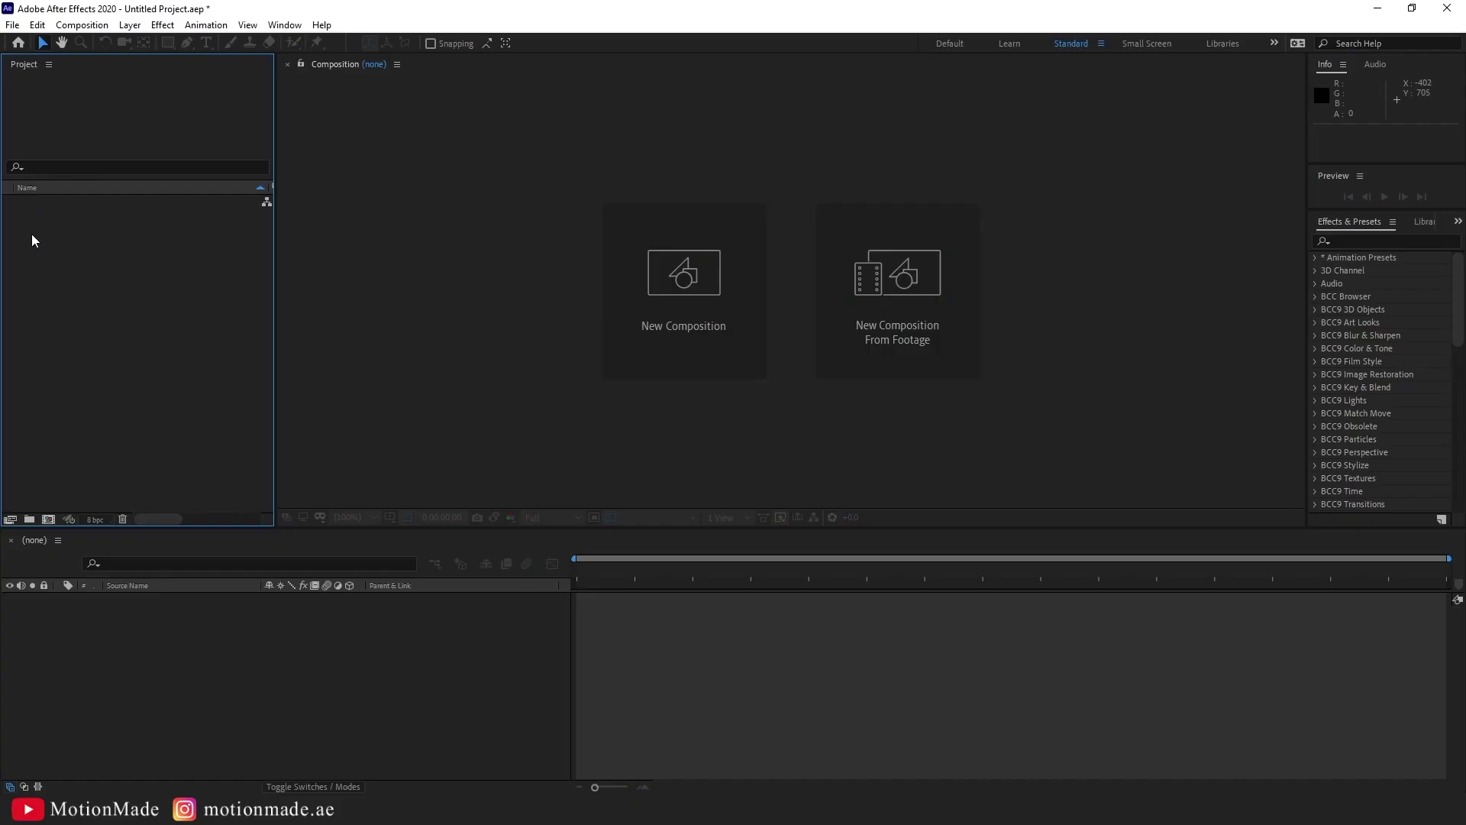
- Create a new 1920 x 1080 px composition at 30 frames per second with a 10-second duration
{"action": "right_click", "coordinate": [32, 238]}
{"action": "left_click", "coordinate": [56, 243]}
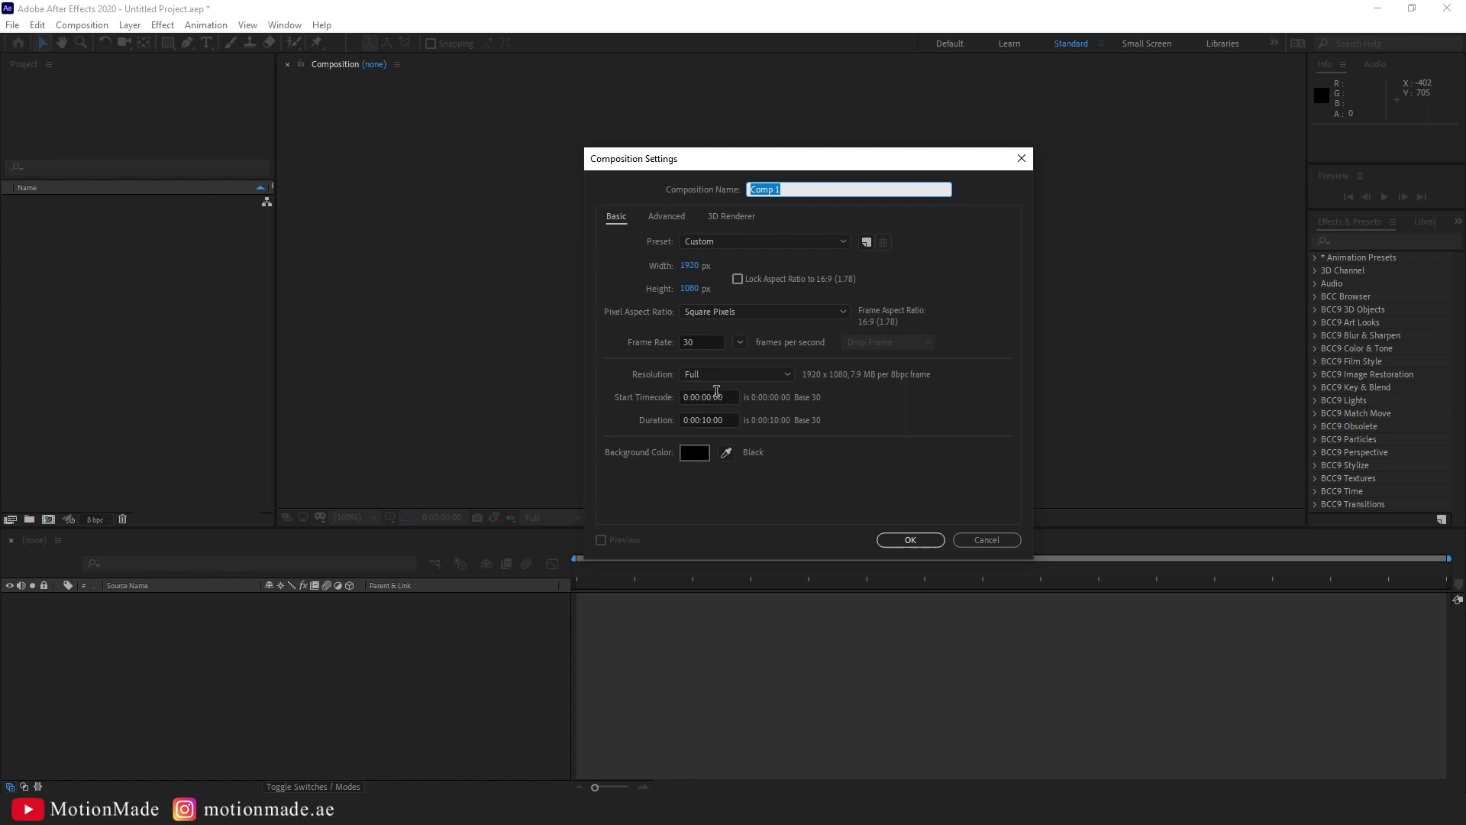
{"action": "left_click", "coordinate": [910, 539]}
- Add a black 1920 x 1080 px solid layer named BG to the composition
{"action": "right_click", "coordinate": [439, 498]}
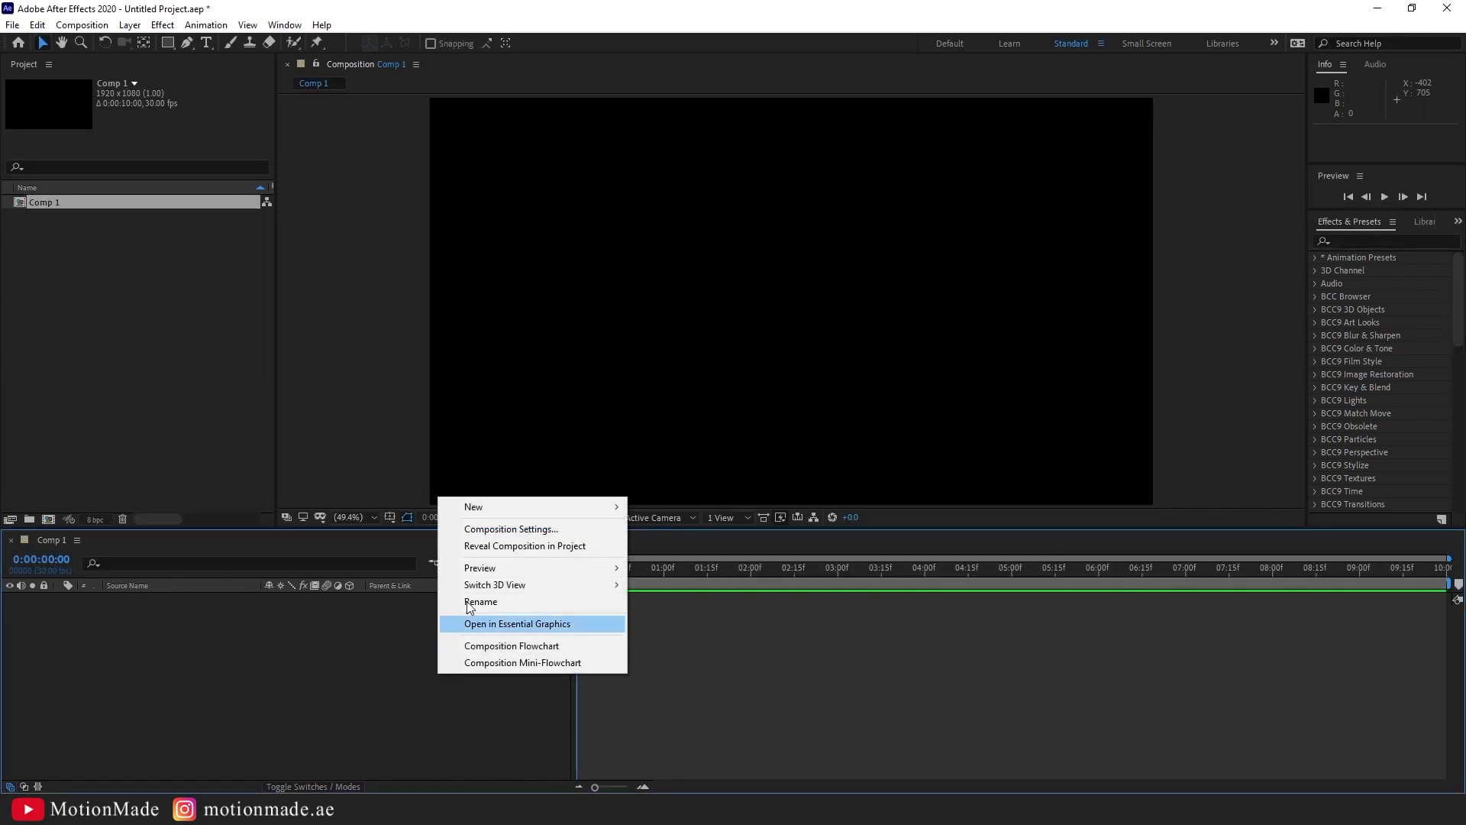
{"action": "mouse_move", "coordinate": [506, 509]}
{"action": "left_click", "coordinate": [689, 547]}
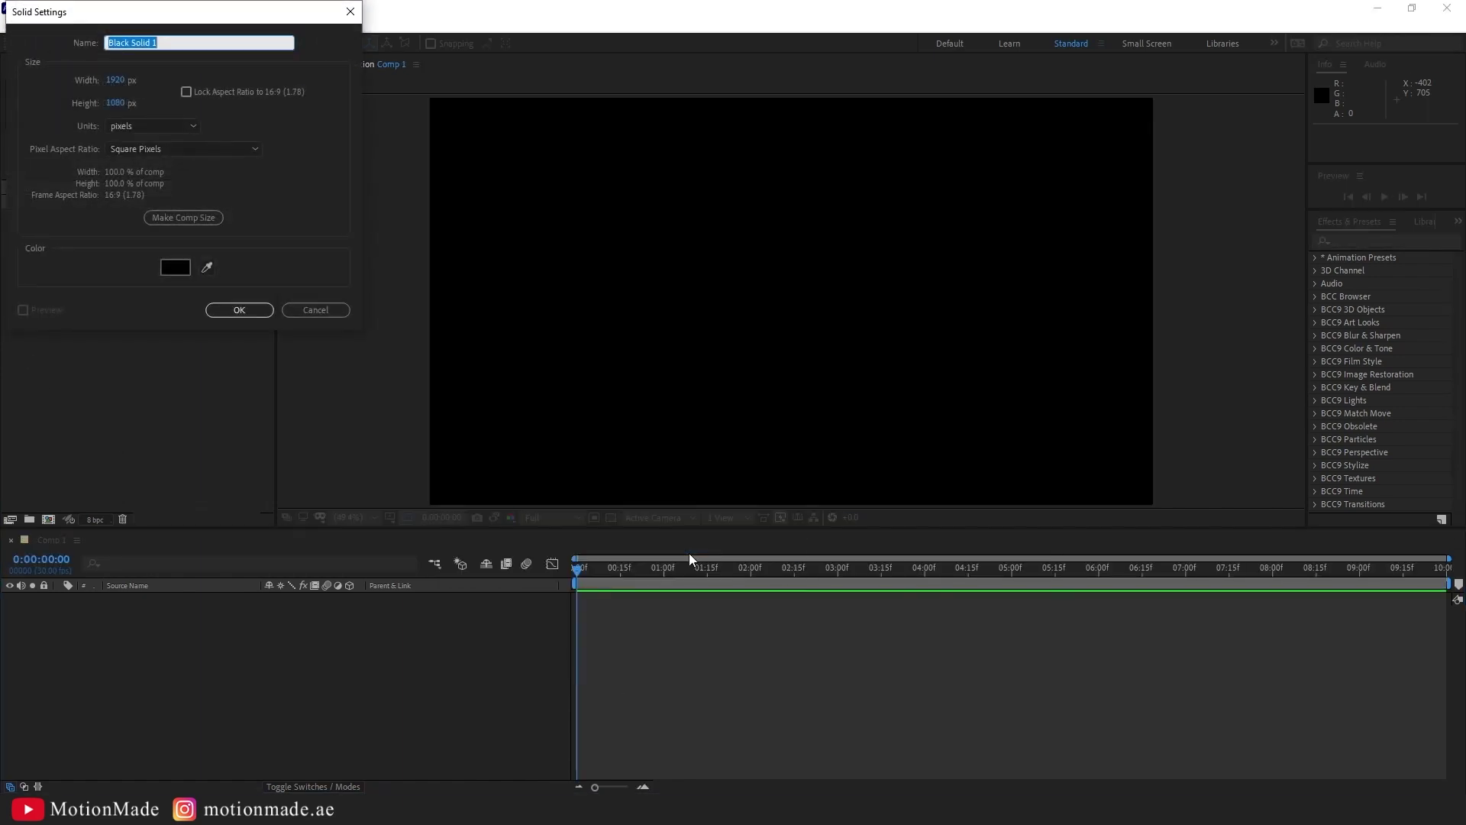
{"action": "type", "text": "BG"}
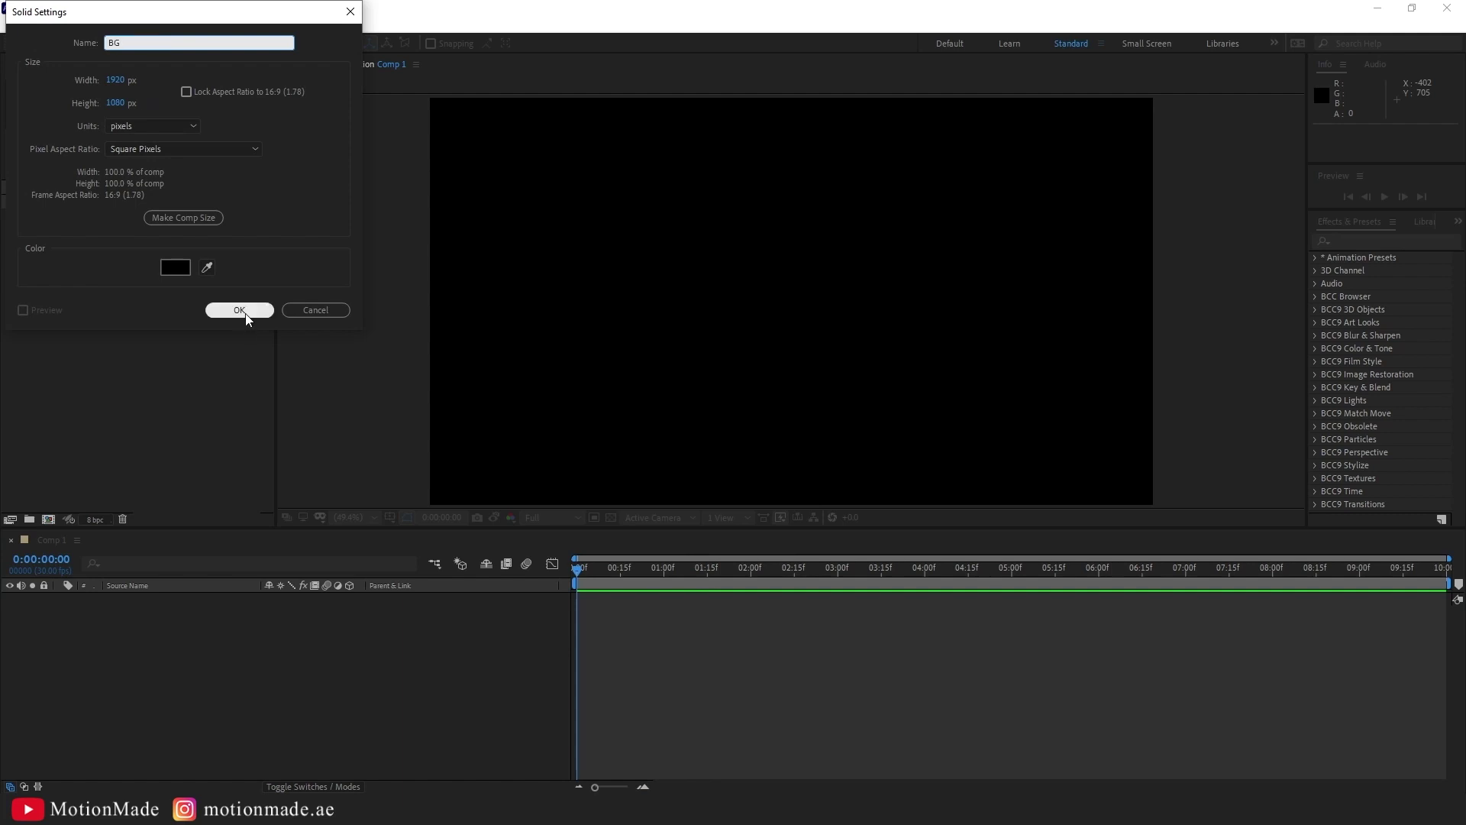
{"action": "left_click", "coordinate": [239, 310]}
- Apply the Gradient Ramp effect to the BG layer and change its ramp shape to Radial Ramp
{"action": "left_click", "coordinate": [1364, 241]}
{"action": "type", "text": "grad"}
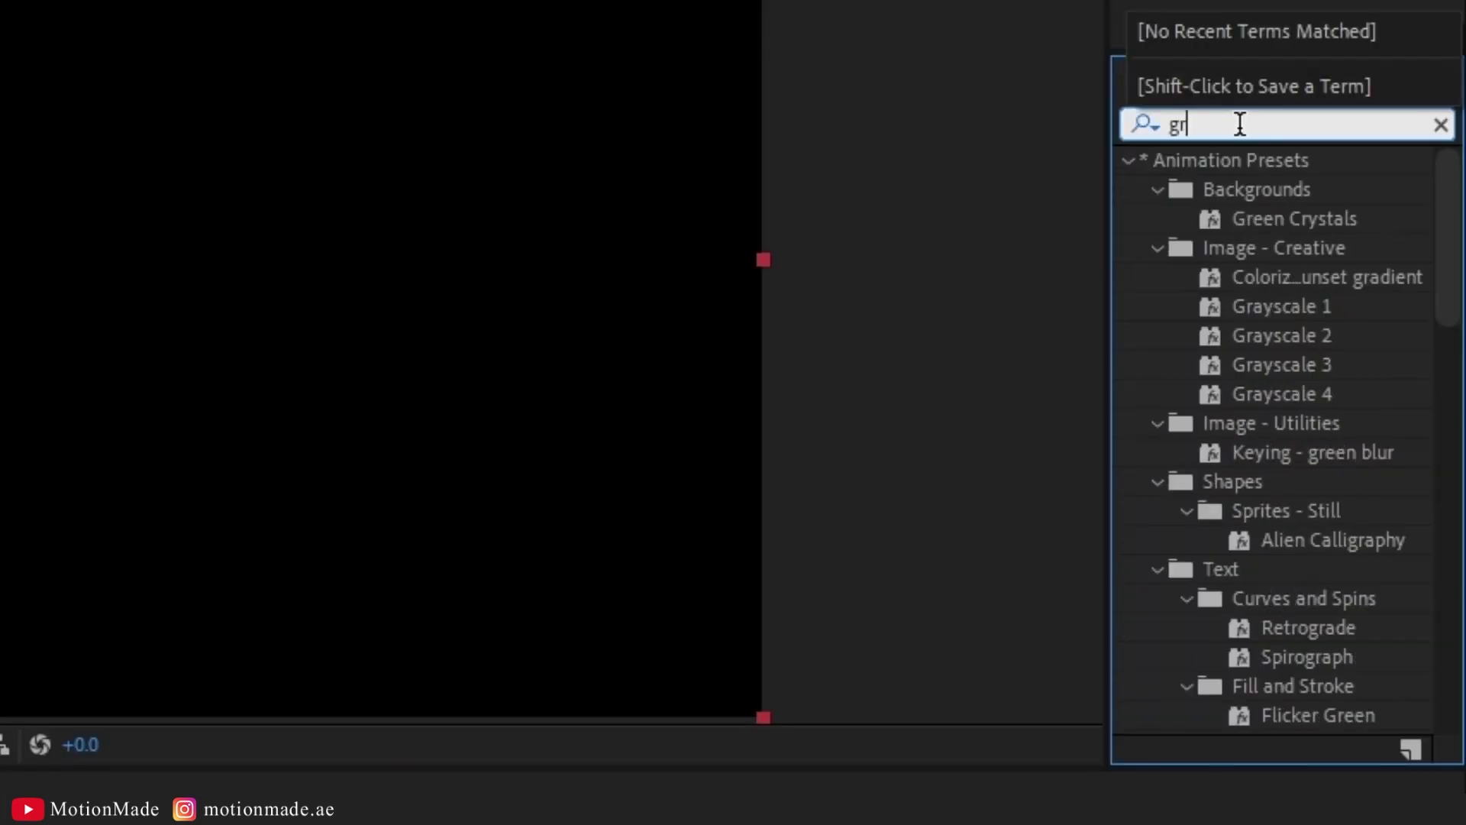
{"action": "left_click", "coordinate": [1377, 386]}
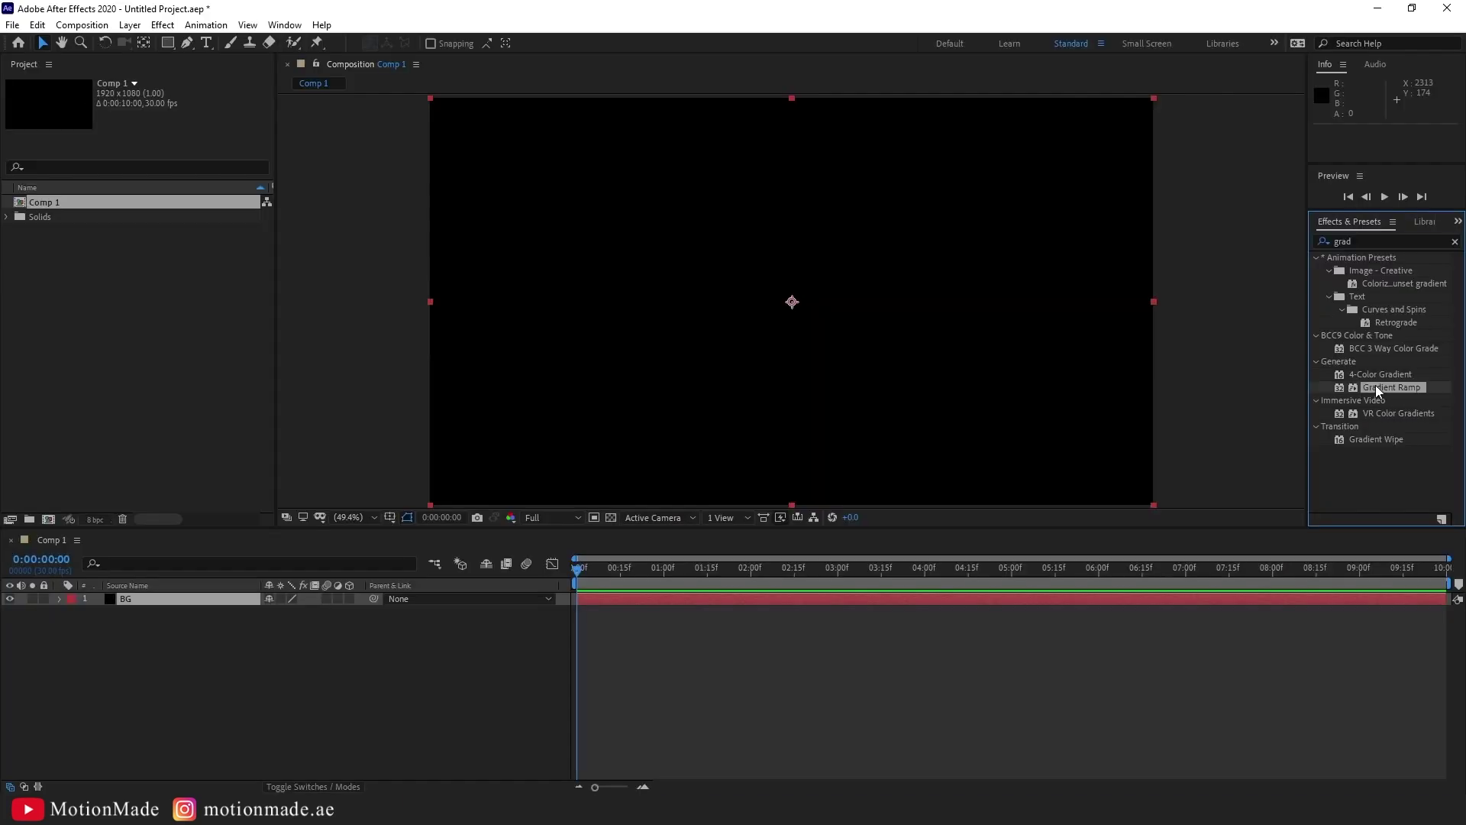
{"action": "left_click_drag", "start_coordinate": [1376, 385], "coordinate": [209, 600]}
{"action": "left_click", "coordinate": [190, 161]}
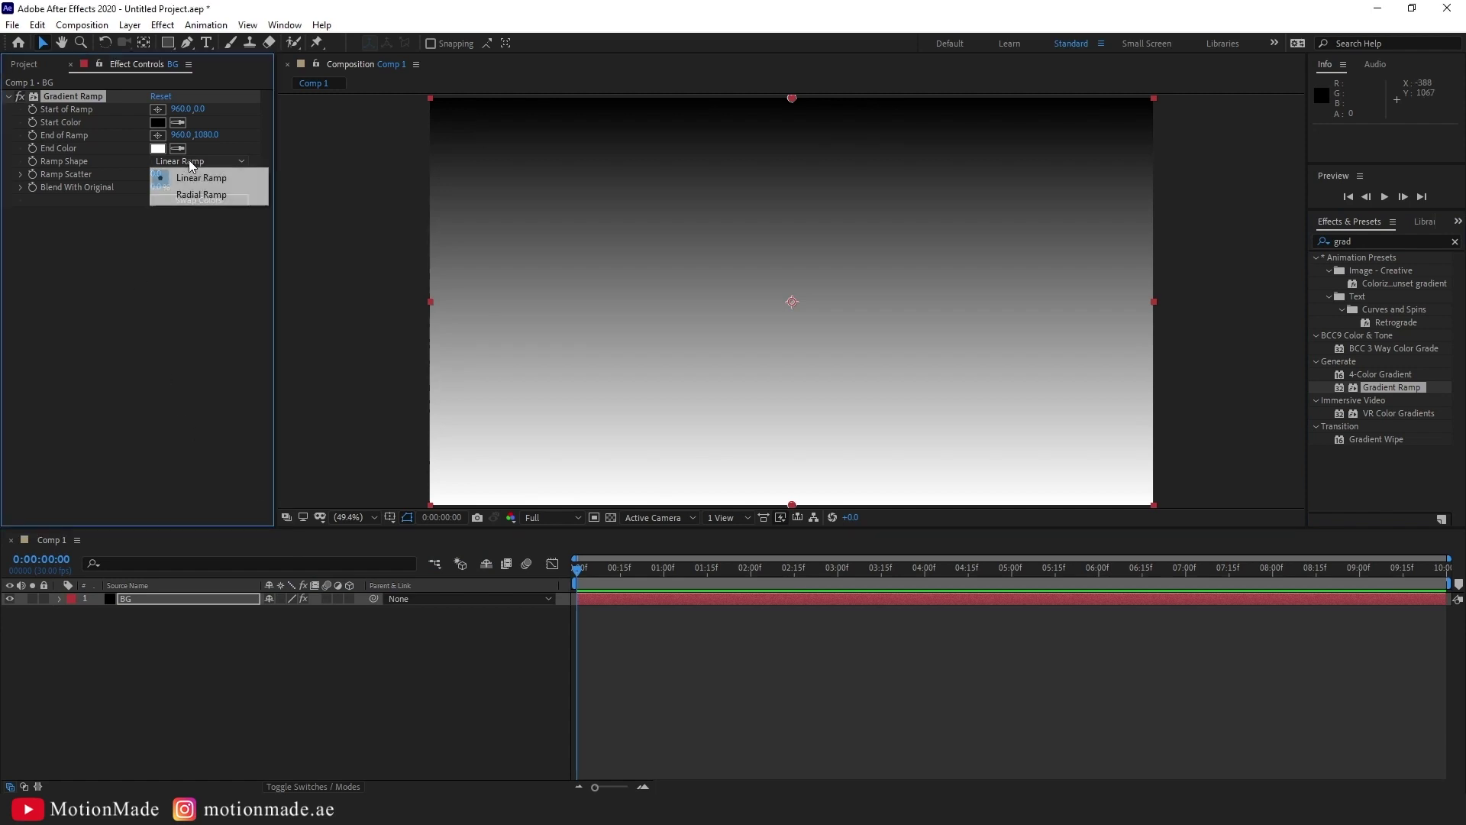
{"action": "left_click", "coordinate": [189, 191]}
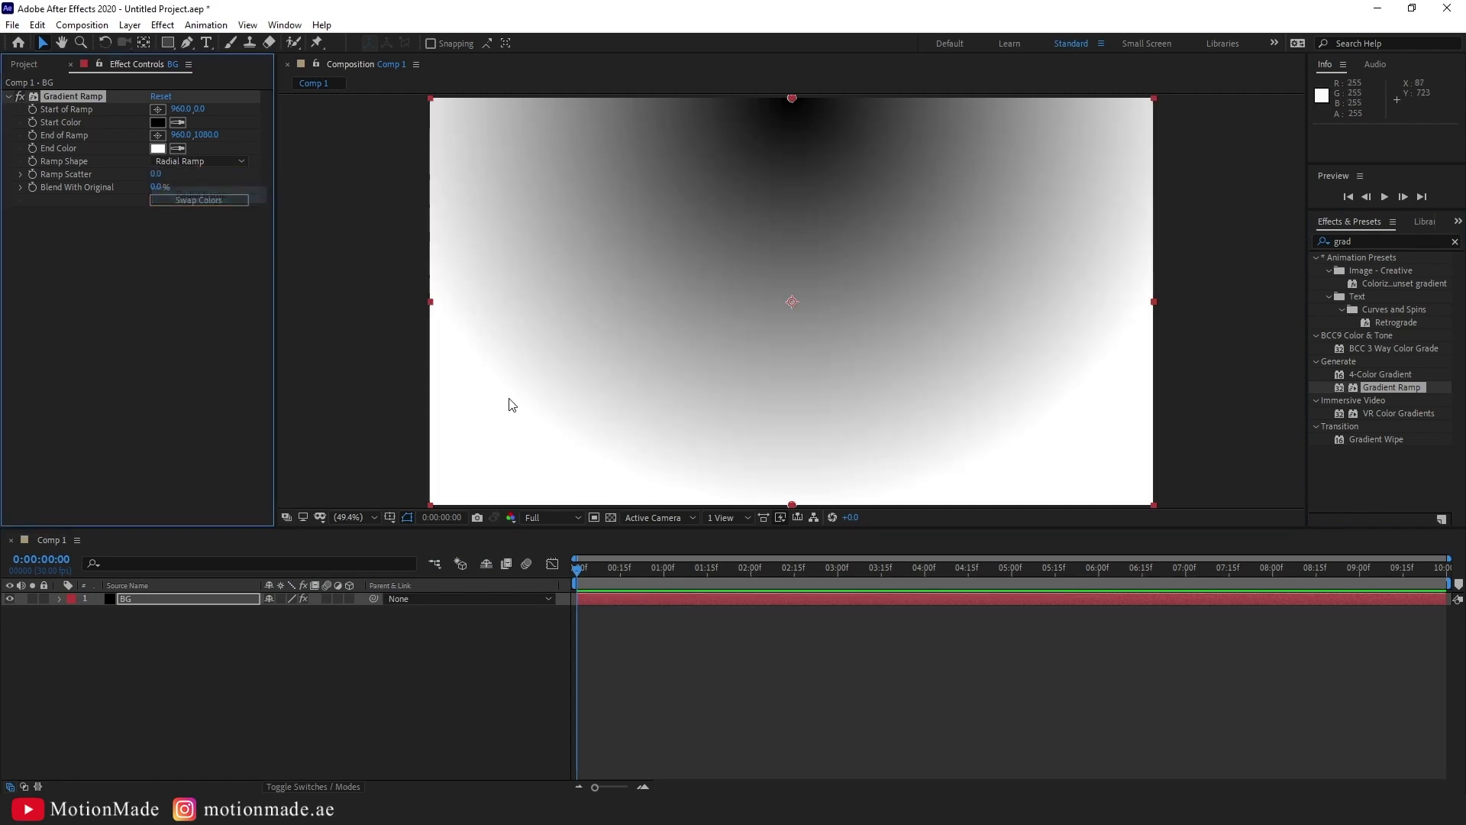
- Set the Gradient Ramp's start color to 13042C and its end color to 000000
{"action": "left_click", "coordinate": [158, 123]}
{"action": "type", "text": "1304"}
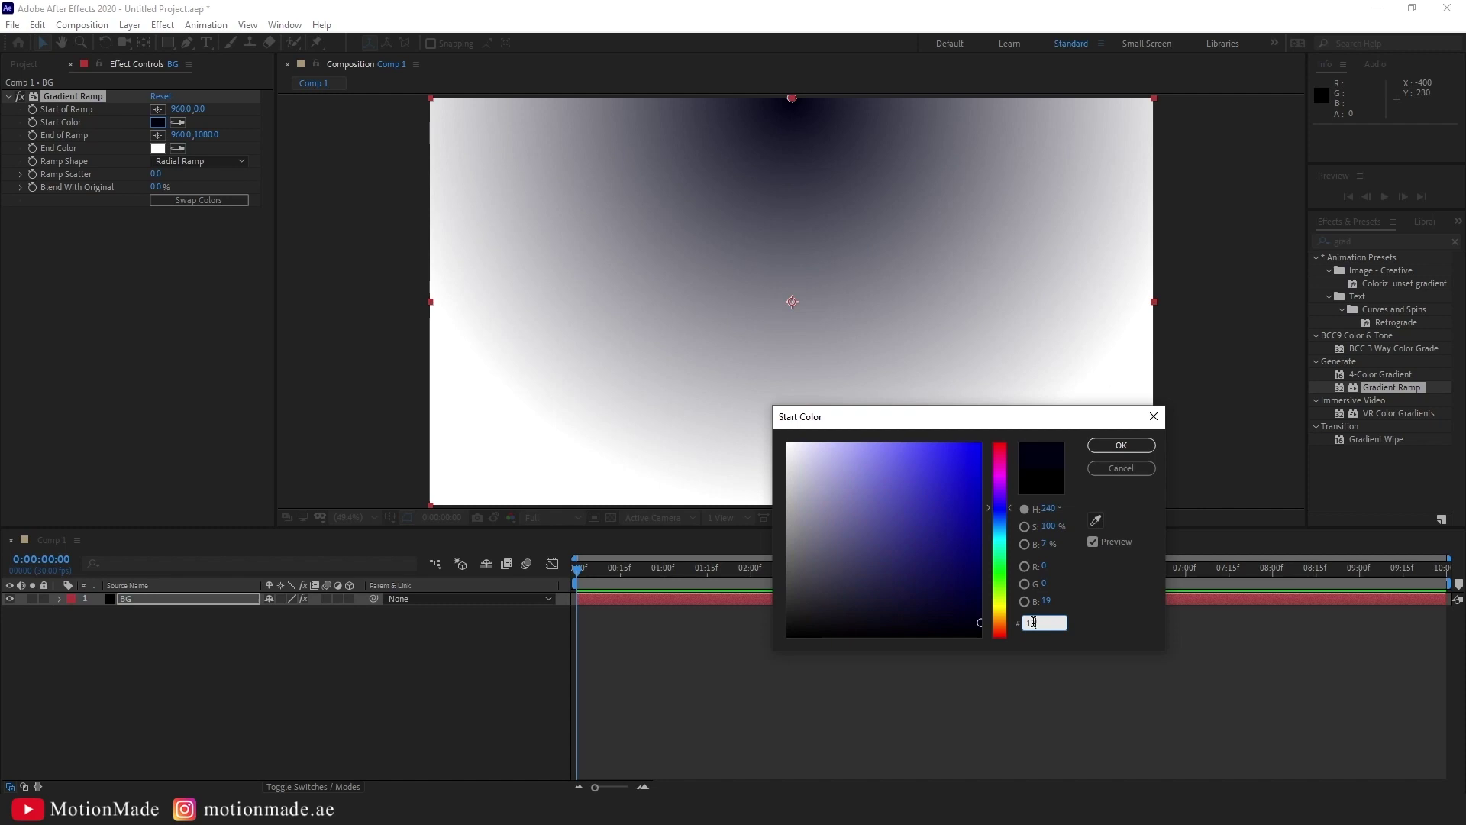
{"action": "type", "text": "2C"}
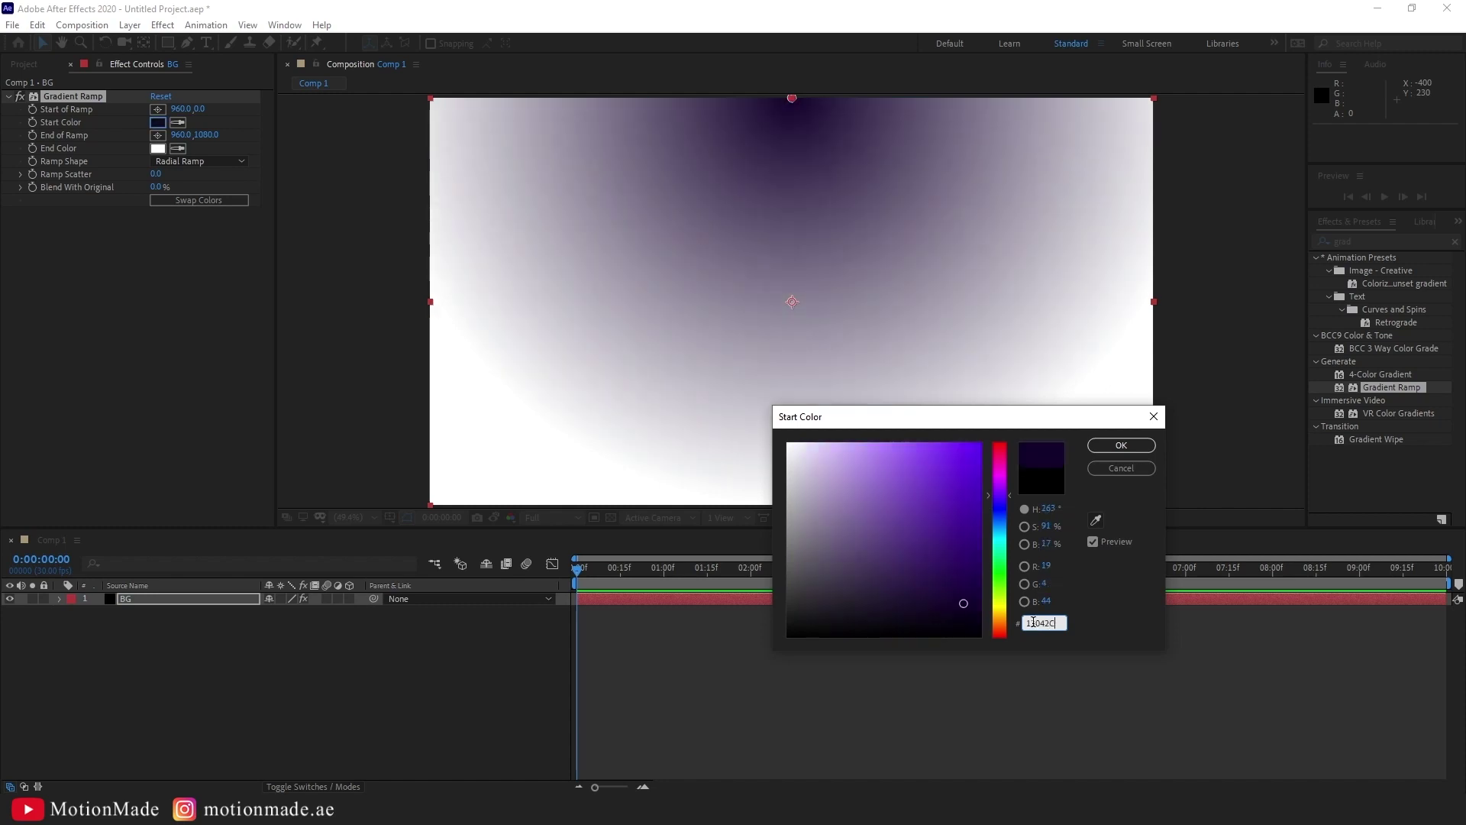
{"action": "left_click", "coordinate": [1121, 447]}
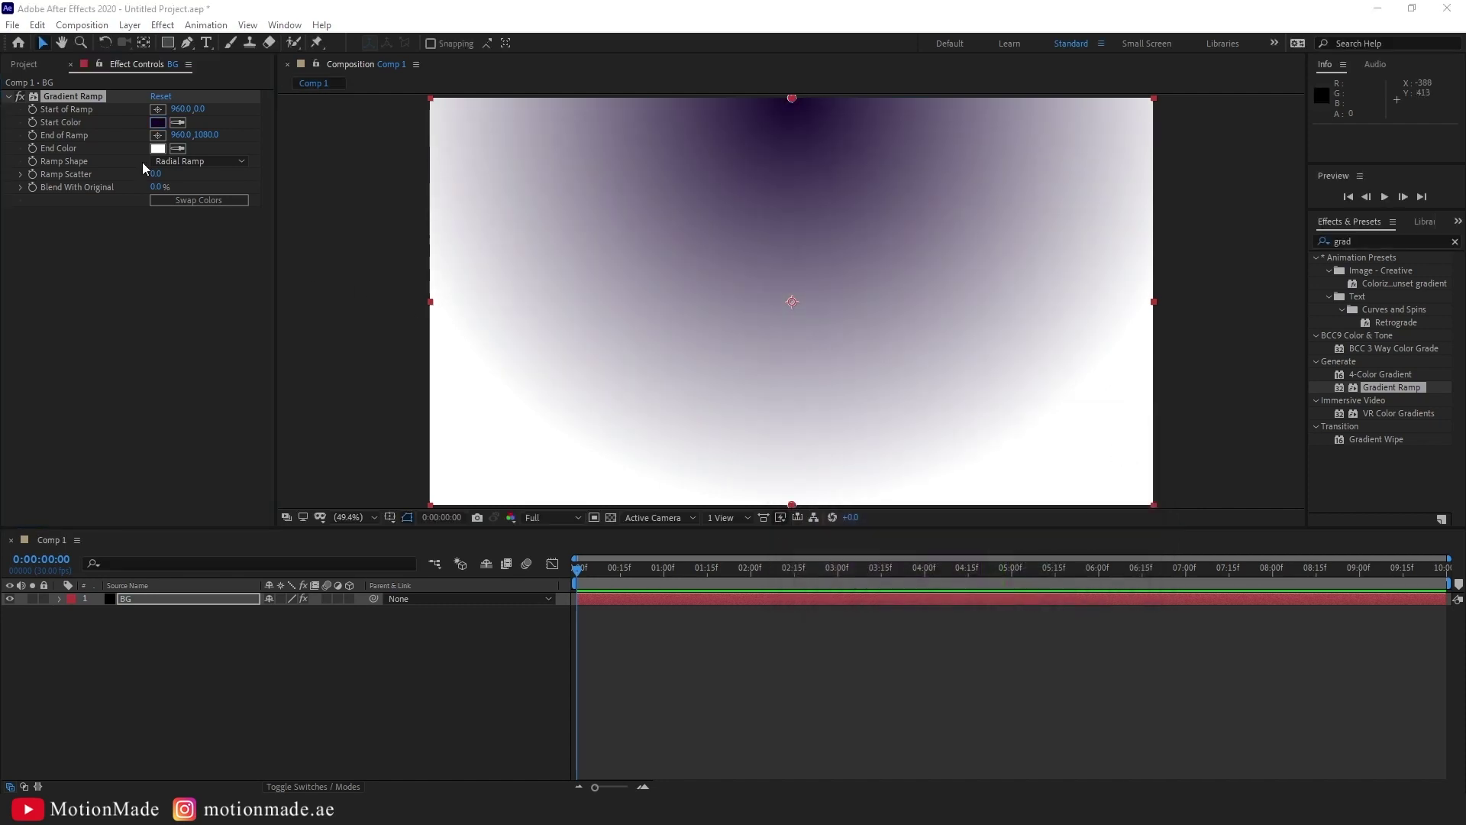
{"action": "left_click", "coordinate": [157, 149]}
{"action": "type", "text": "000000"}
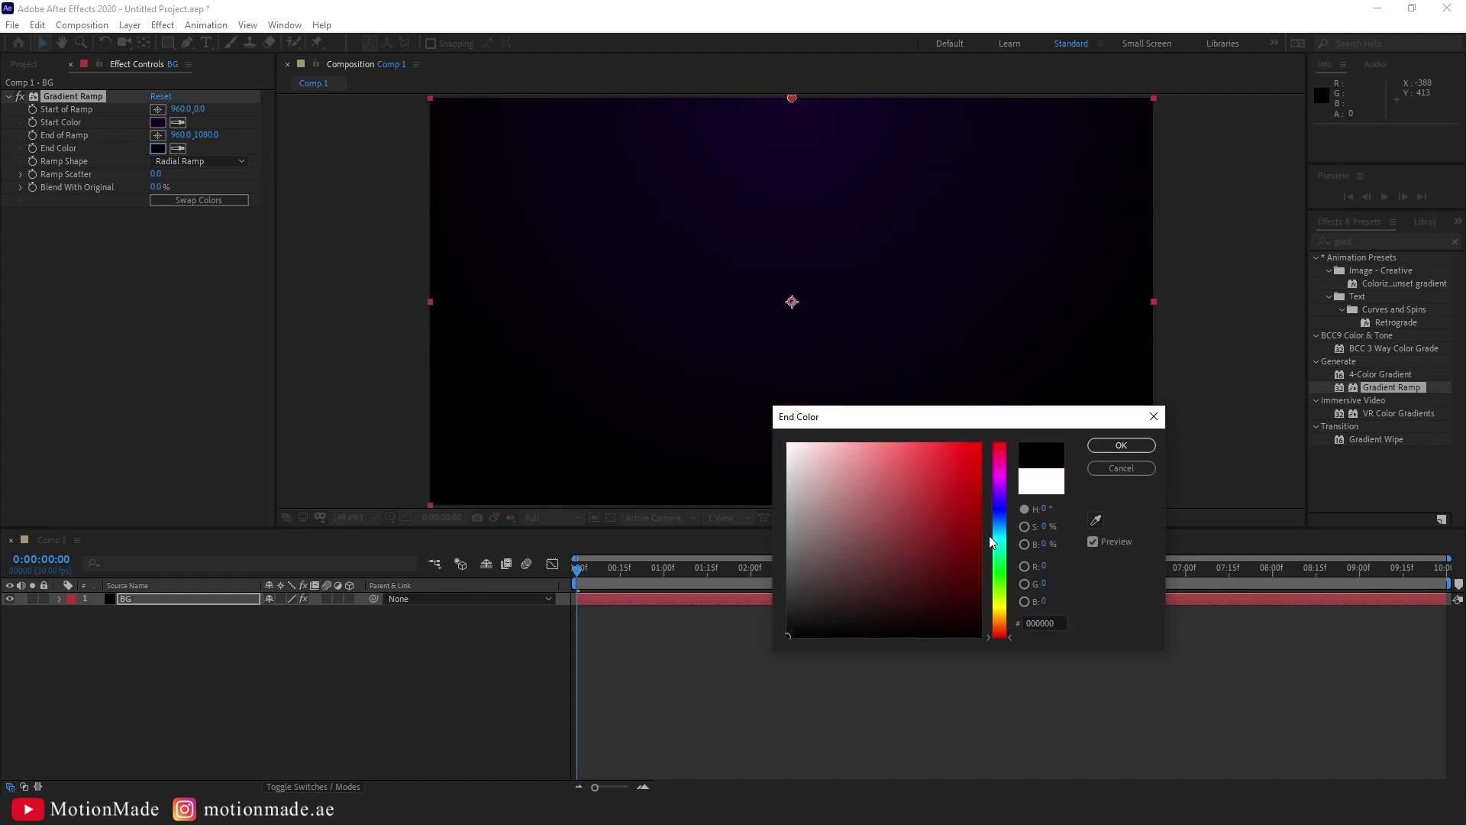
{"action": "left_click", "coordinate": [1112, 448]}
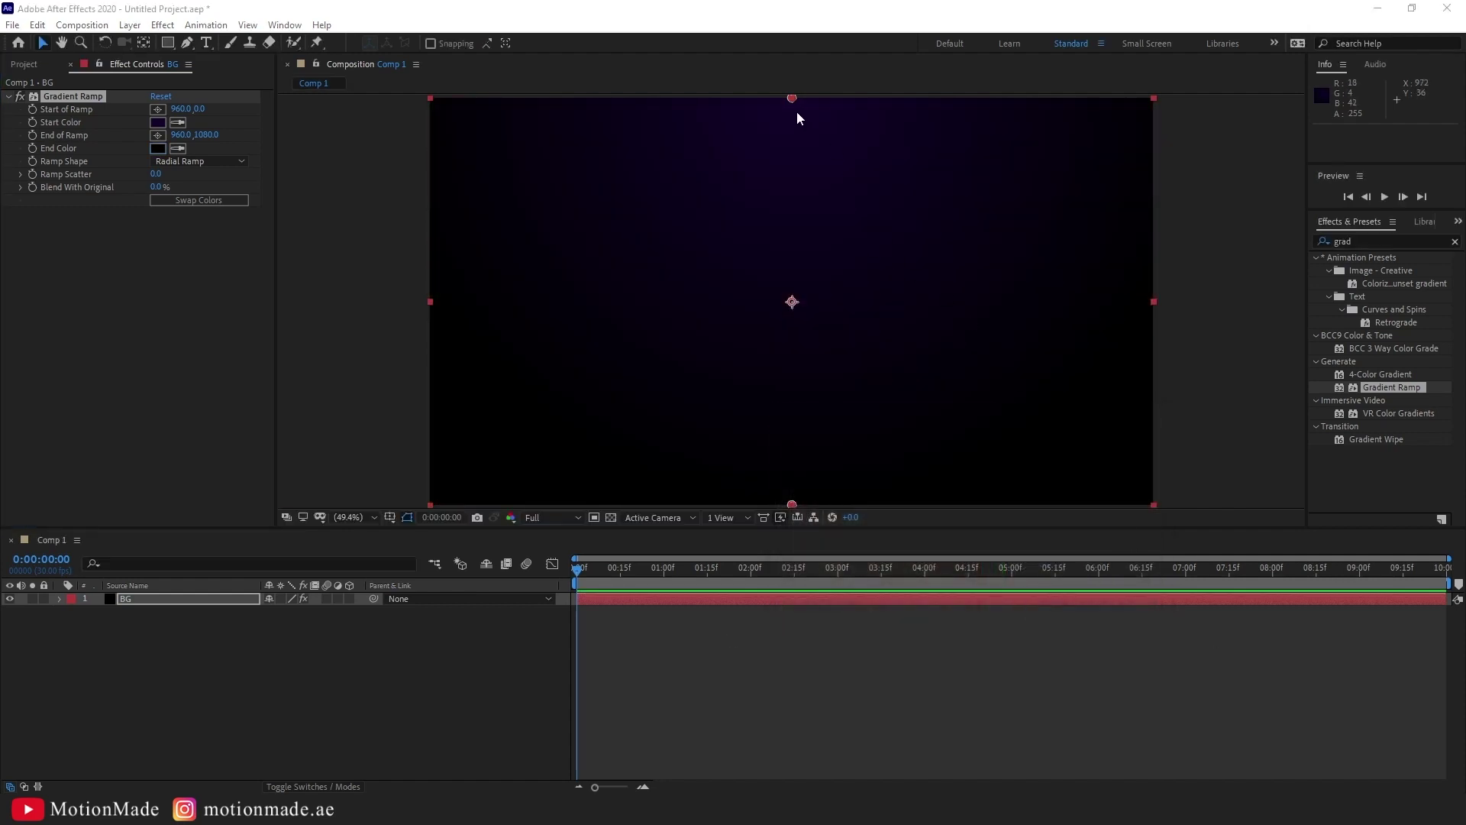
- Move the ramp's start to about 960, 537 and its end to about 968, 2128, and set Ramp Scatter to 100
{"action": "left_click_drag", "start_coordinate": [795, 103], "coordinate": [790, 172]}
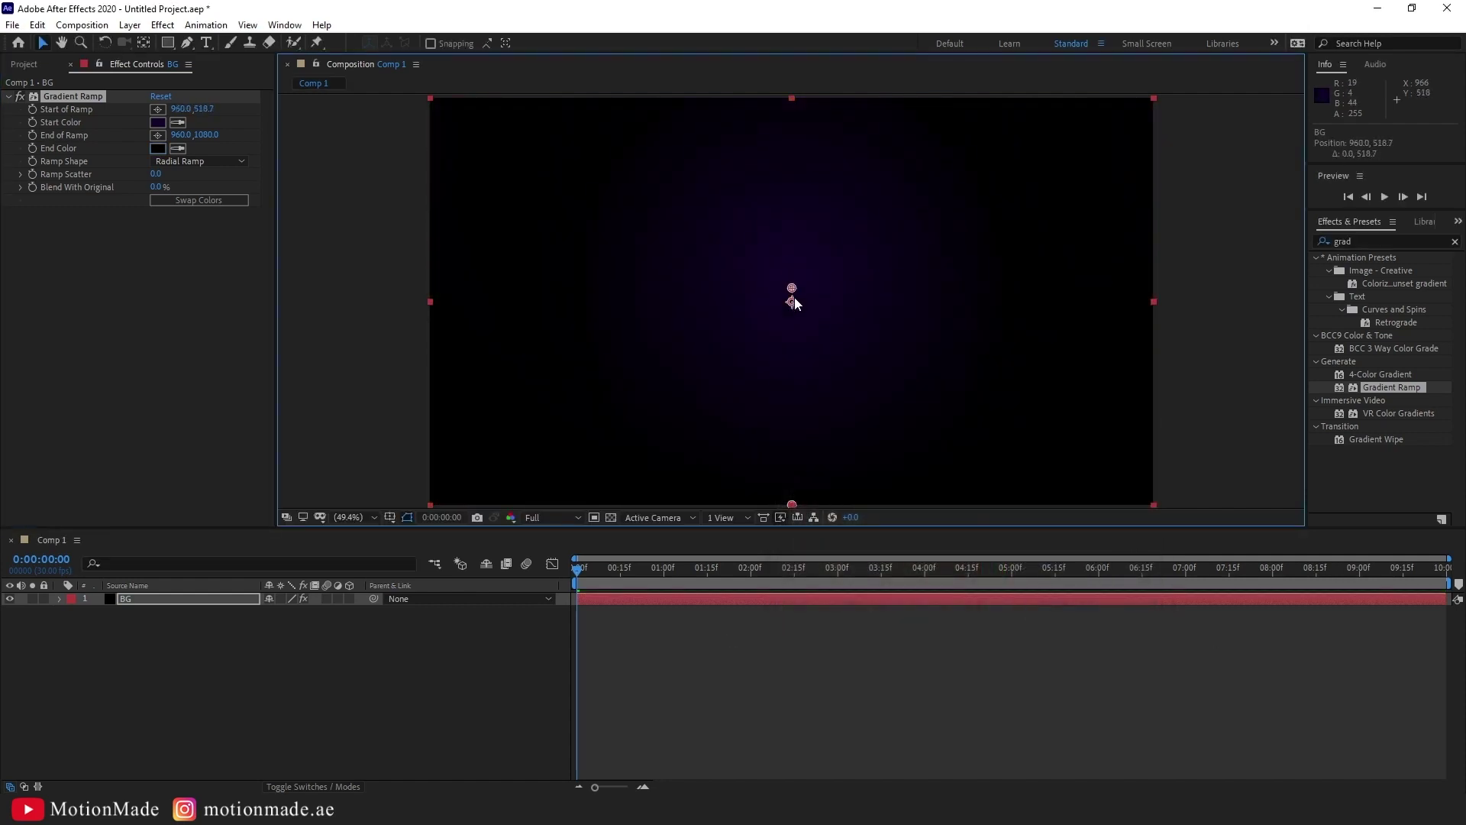
{"action": "scroll", "coordinate": [795, 304], "scroll_direction": "down", "scroll_amount": 4}
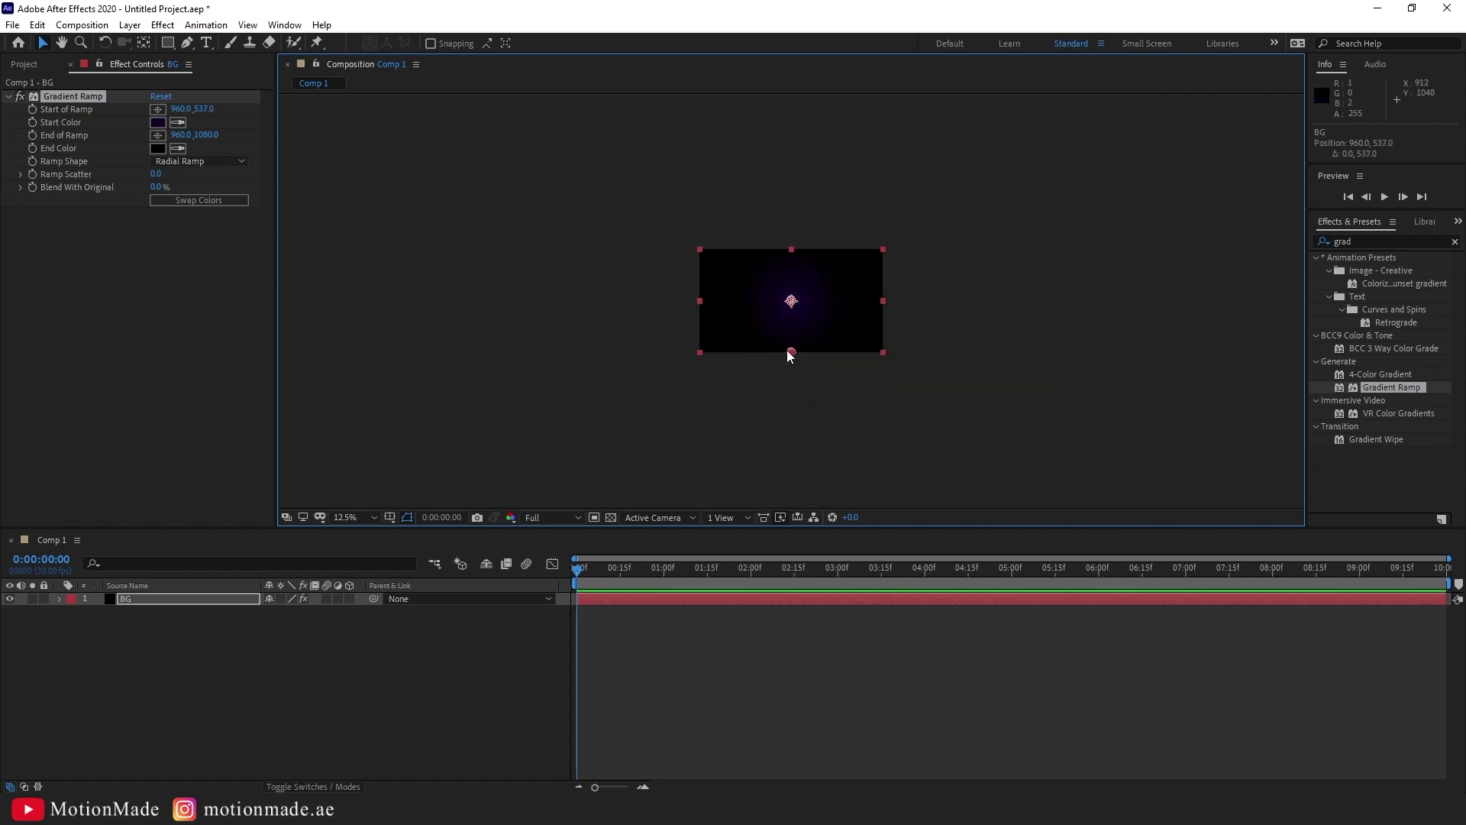
{"action": "left_click_drag", "start_coordinate": [786, 350], "coordinate": [786, 403]}
{"action": "left_click", "coordinate": [837, 386]}
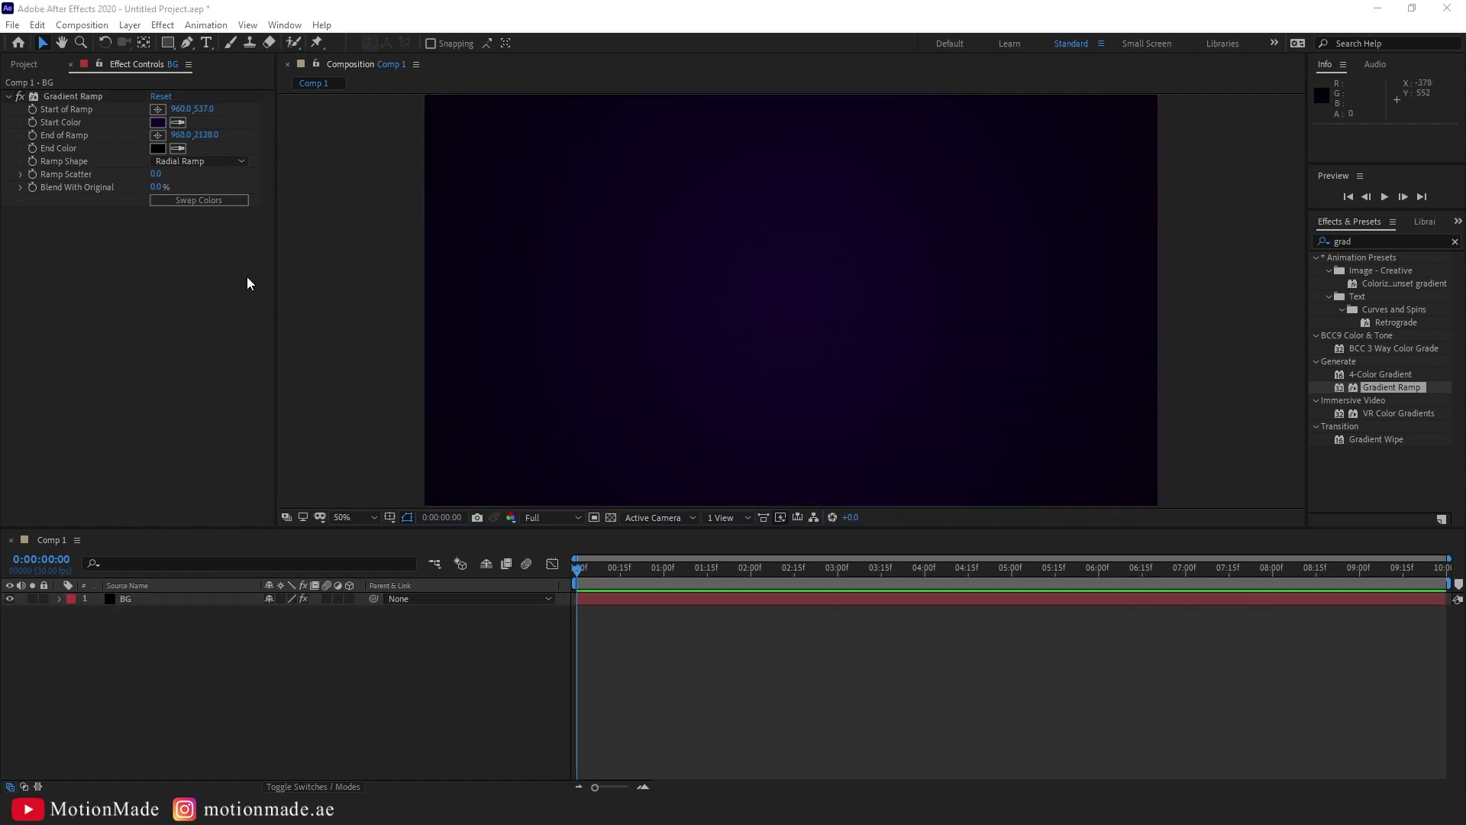
{"action": "left_click", "coordinate": [160, 174]}
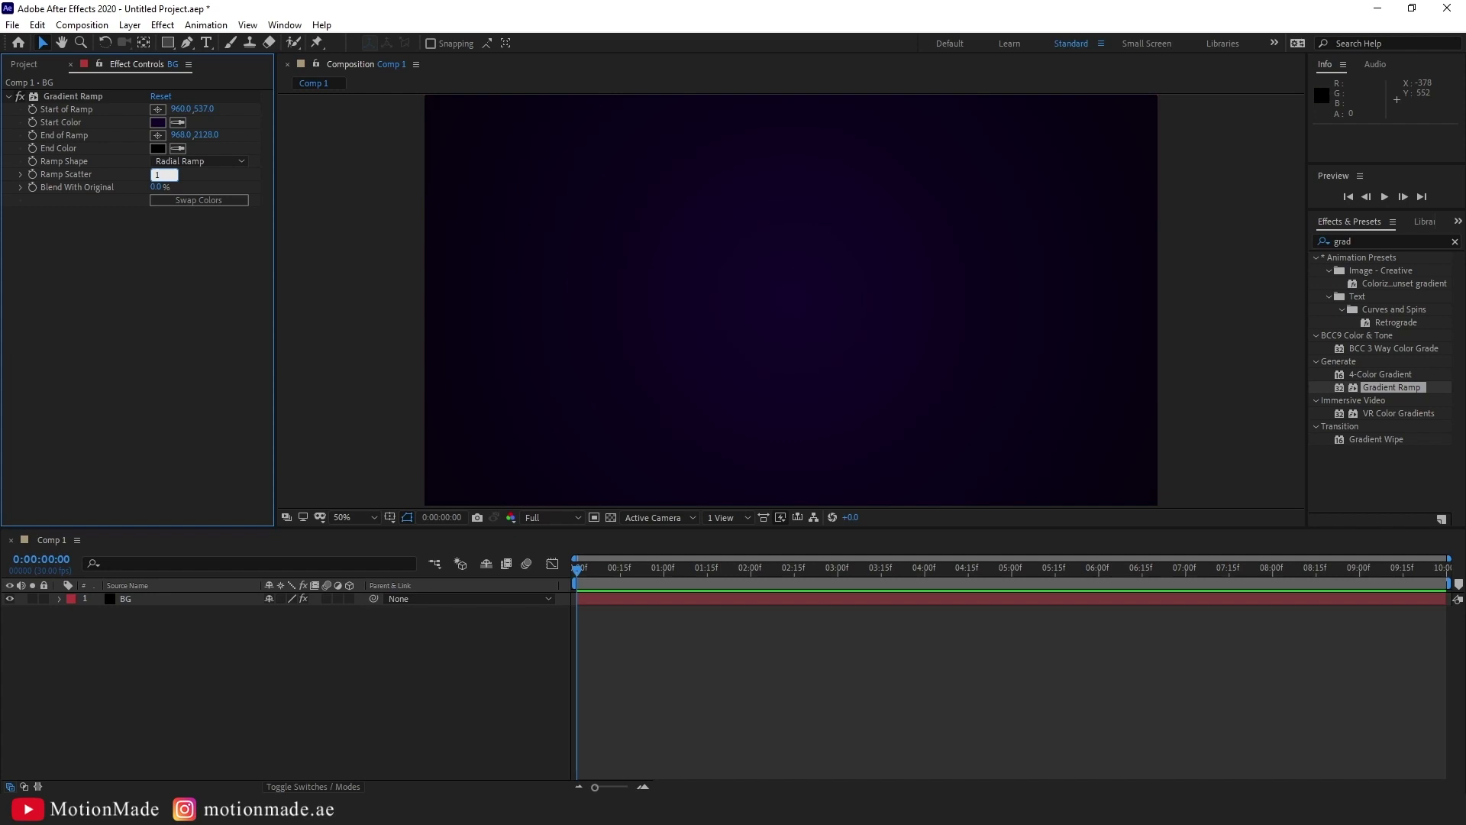
{"action": "key", "text": "Return"}
- Add a new composition-sized solid layer above BG with the color FFFFFF
{"action": "right_click", "coordinate": [355, 672]}
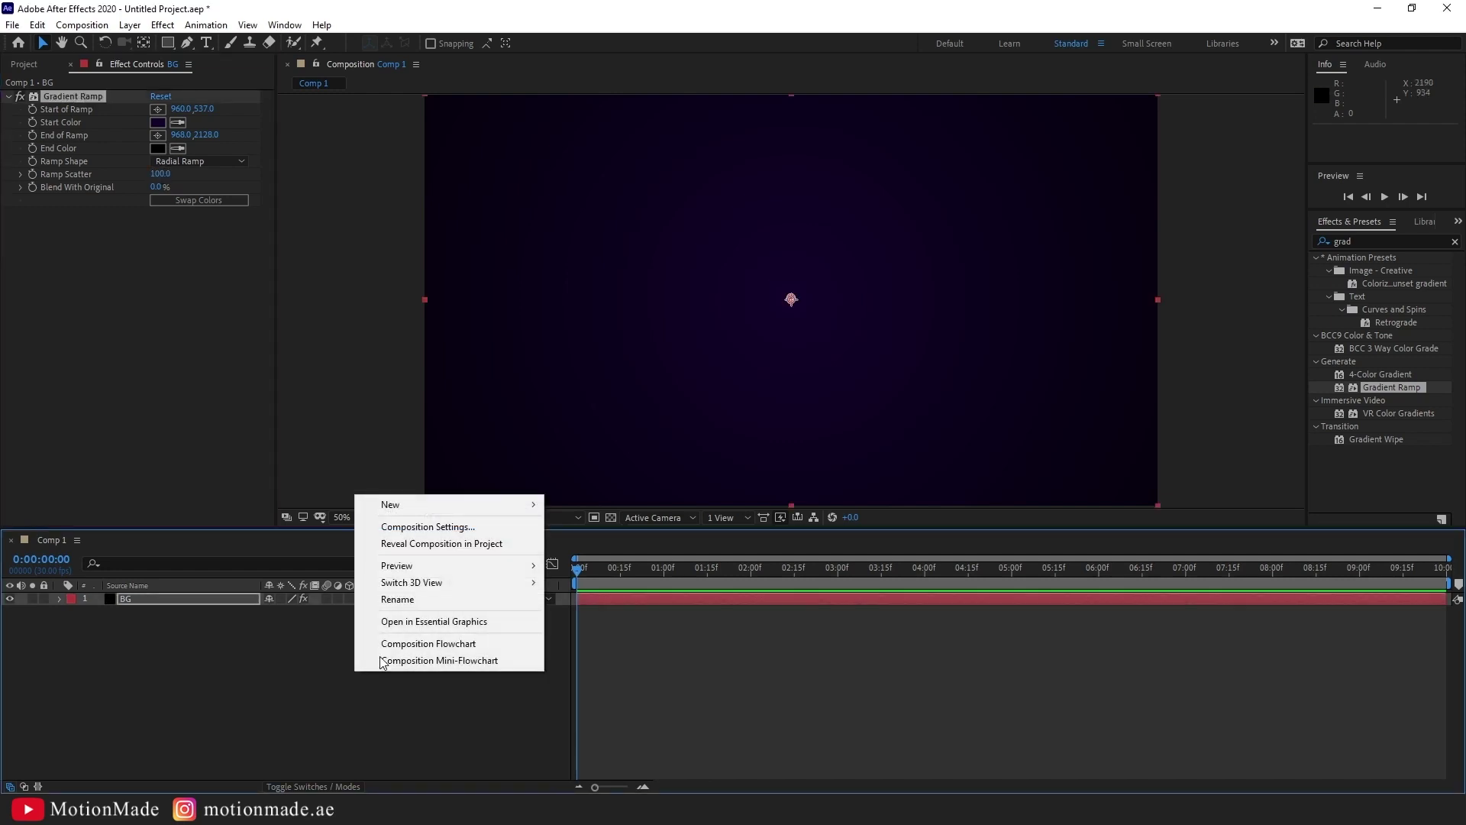
{"action": "mouse_move", "coordinate": [447, 502]}
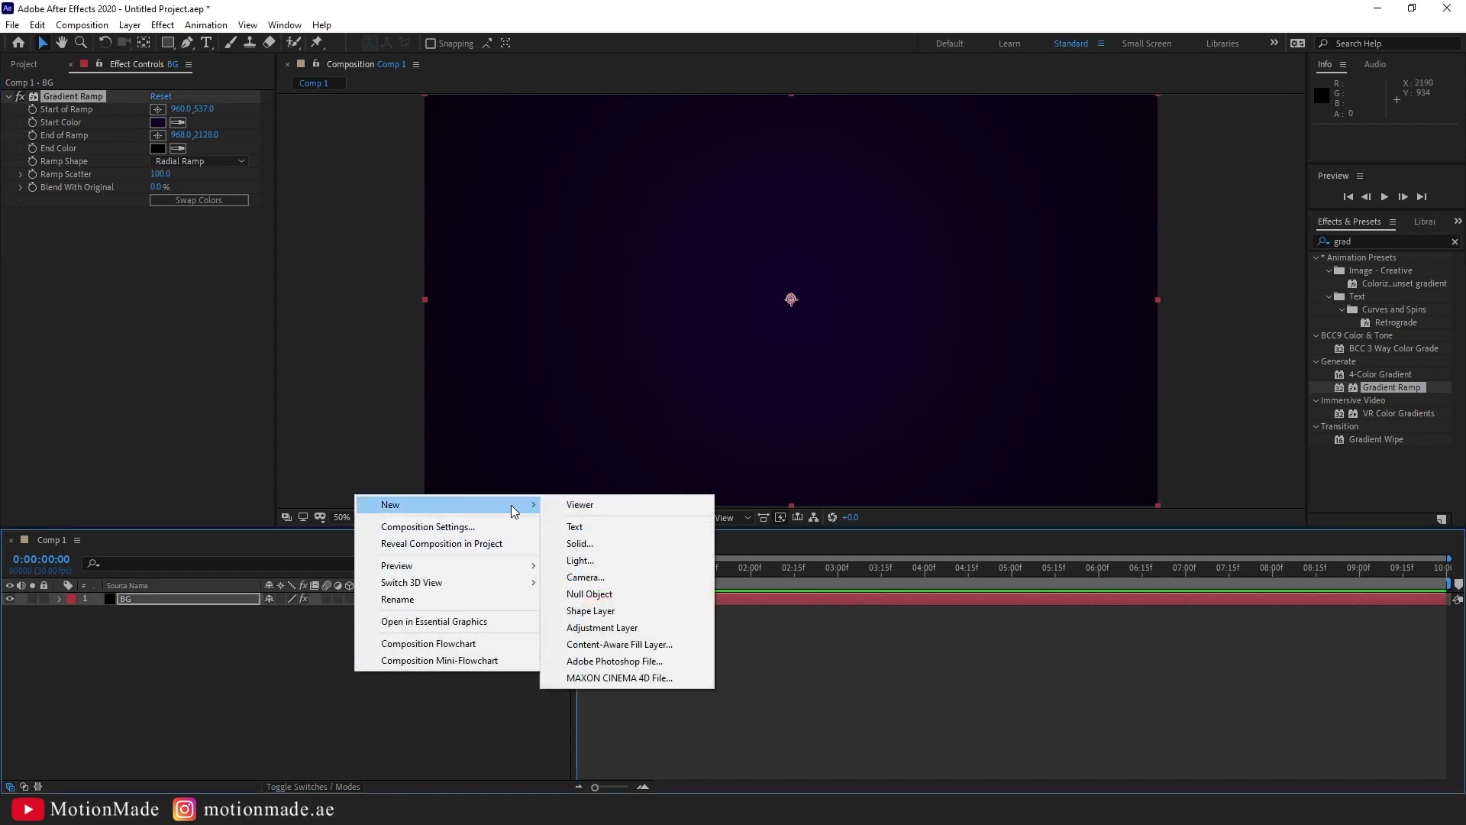
{"action": "left_click", "coordinate": [619, 549]}
{"action": "left_click", "coordinate": [175, 268]}
{"action": "type", "text": "ffffff"}
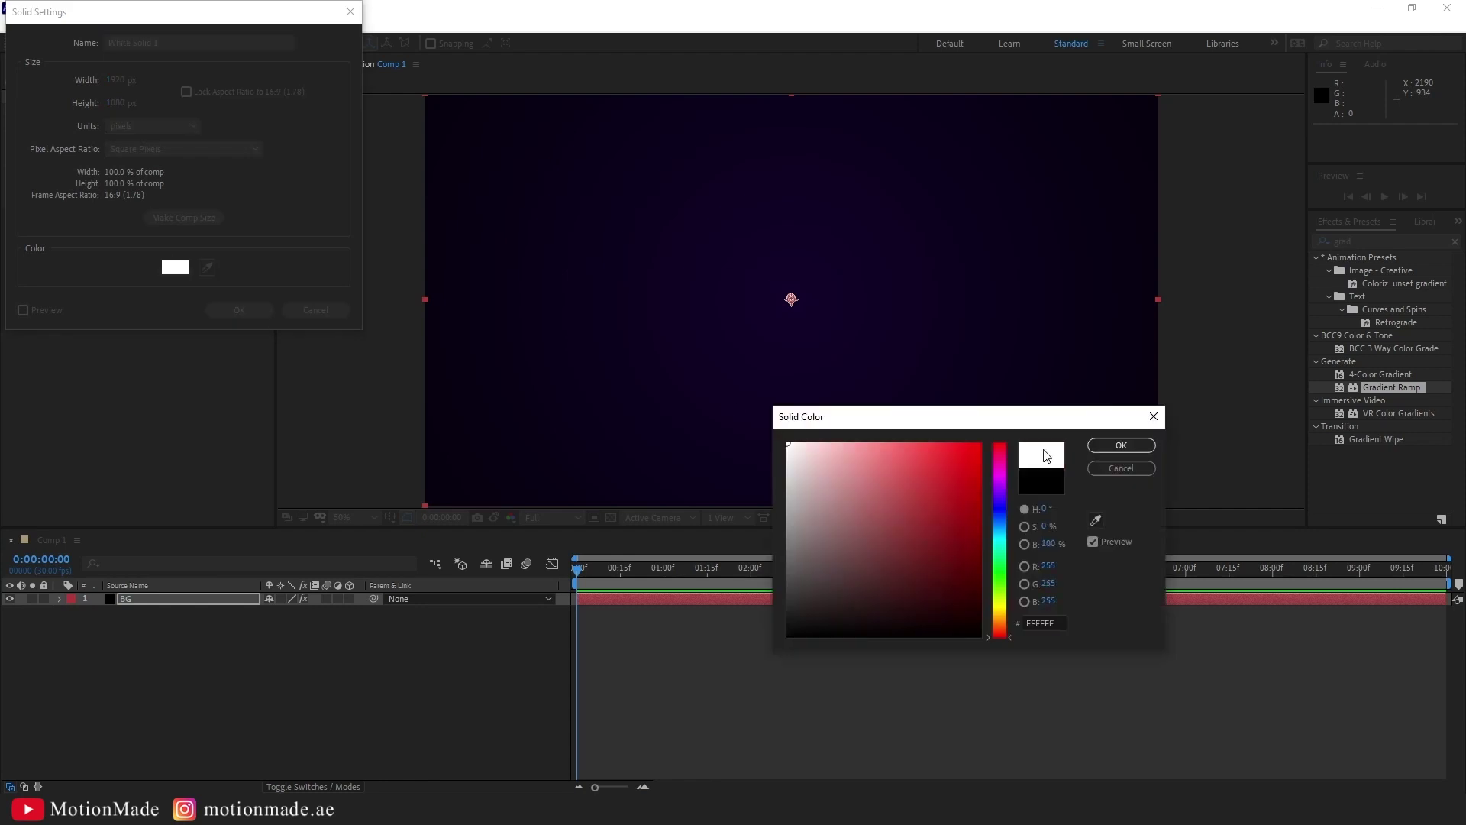
{"action": "key", "text": "Return"}
{"action": "left_click", "coordinate": [239, 309]}
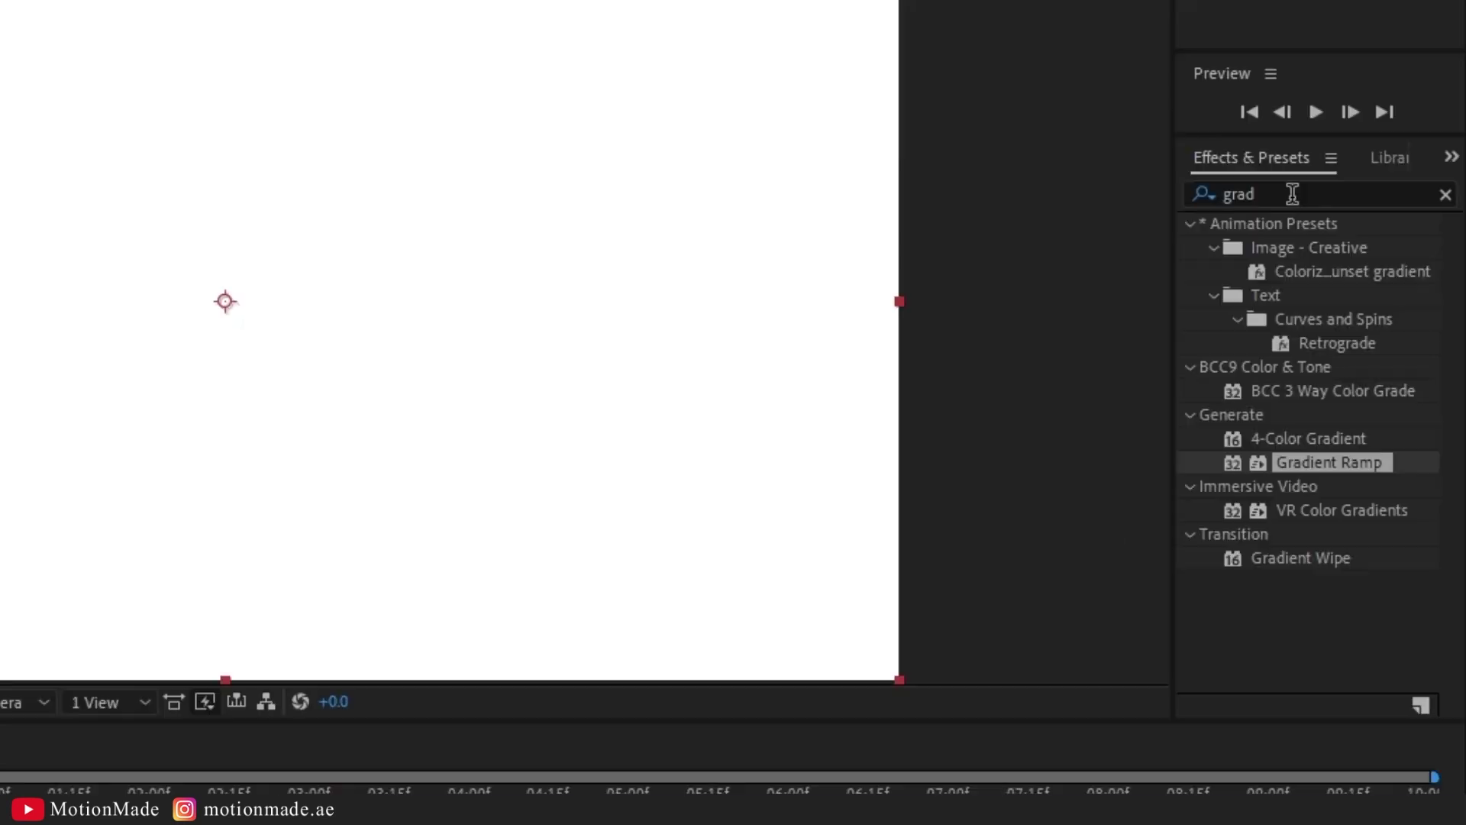
- Apply the CC Star Burst effect to the white solid layer and preview the star motion
{"action": "left_click", "coordinate": [1371, 241]}
{"action": "type", "text": "cc star b"}
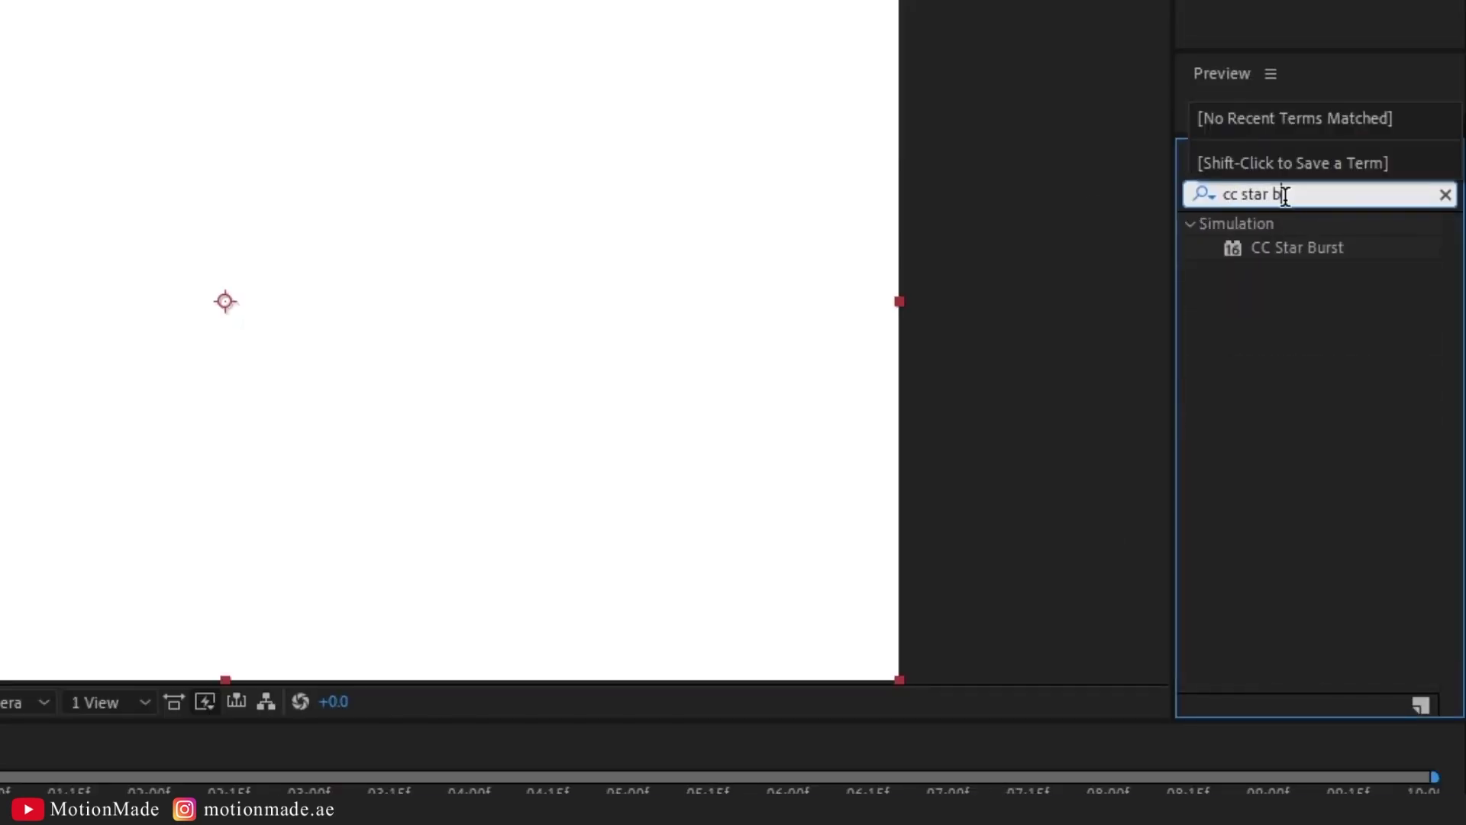
{"action": "type", "text": "ur"}
{"action": "type", "text": "st"}
{"action": "left_click_drag", "start_coordinate": [1297, 247], "coordinate": [300, 598]}
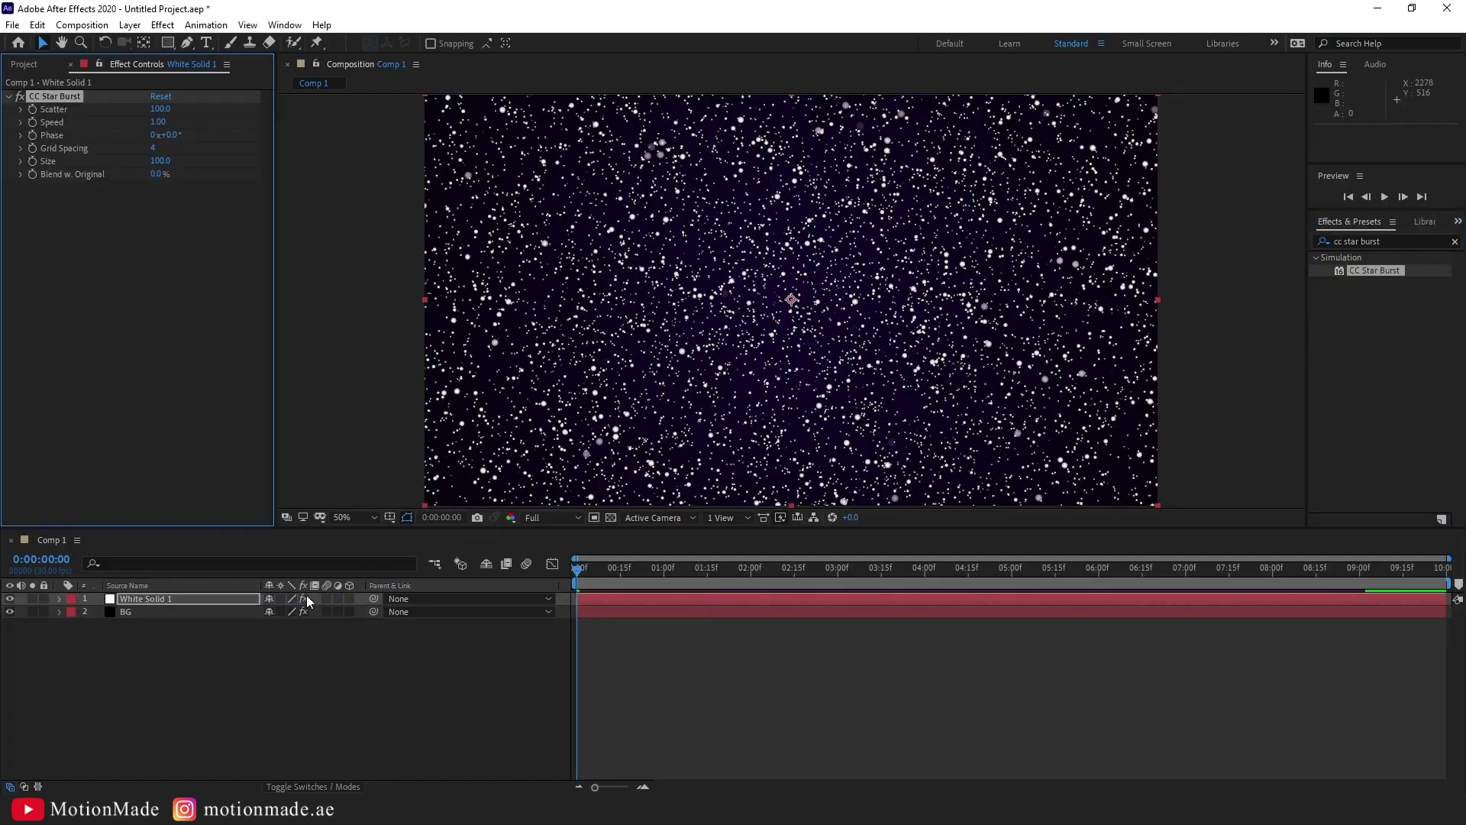
{"action": "left_click_drag", "start_coordinate": [579, 571], "coordinate": [518, 641]}
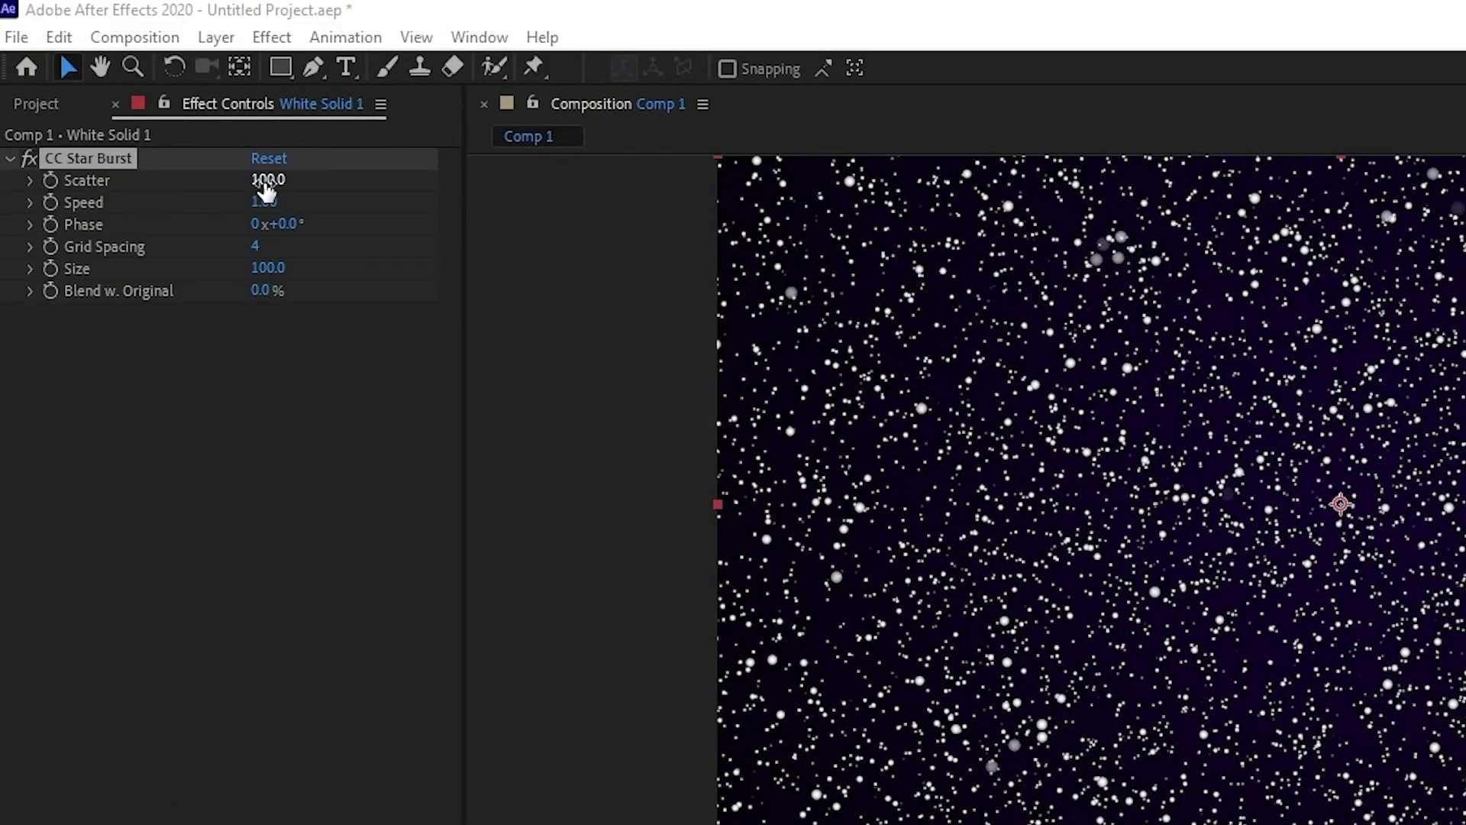
- Set the CC Star Burst scatter to 125, grid spacing to 26 and size to 20
{"action": "left_click", "coordinate": [265, 182]}
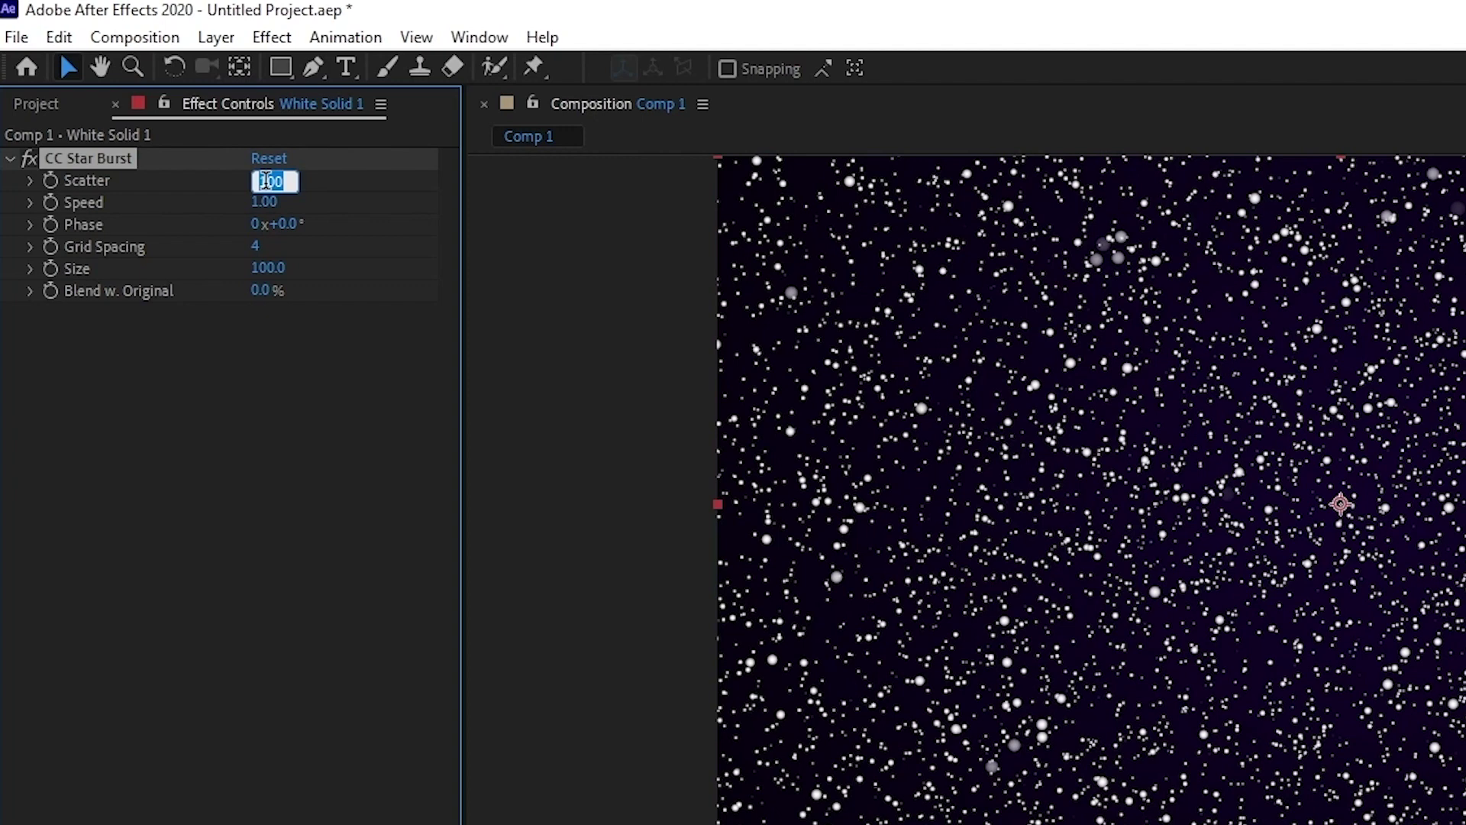
{"action": "key", "text": "Return"}
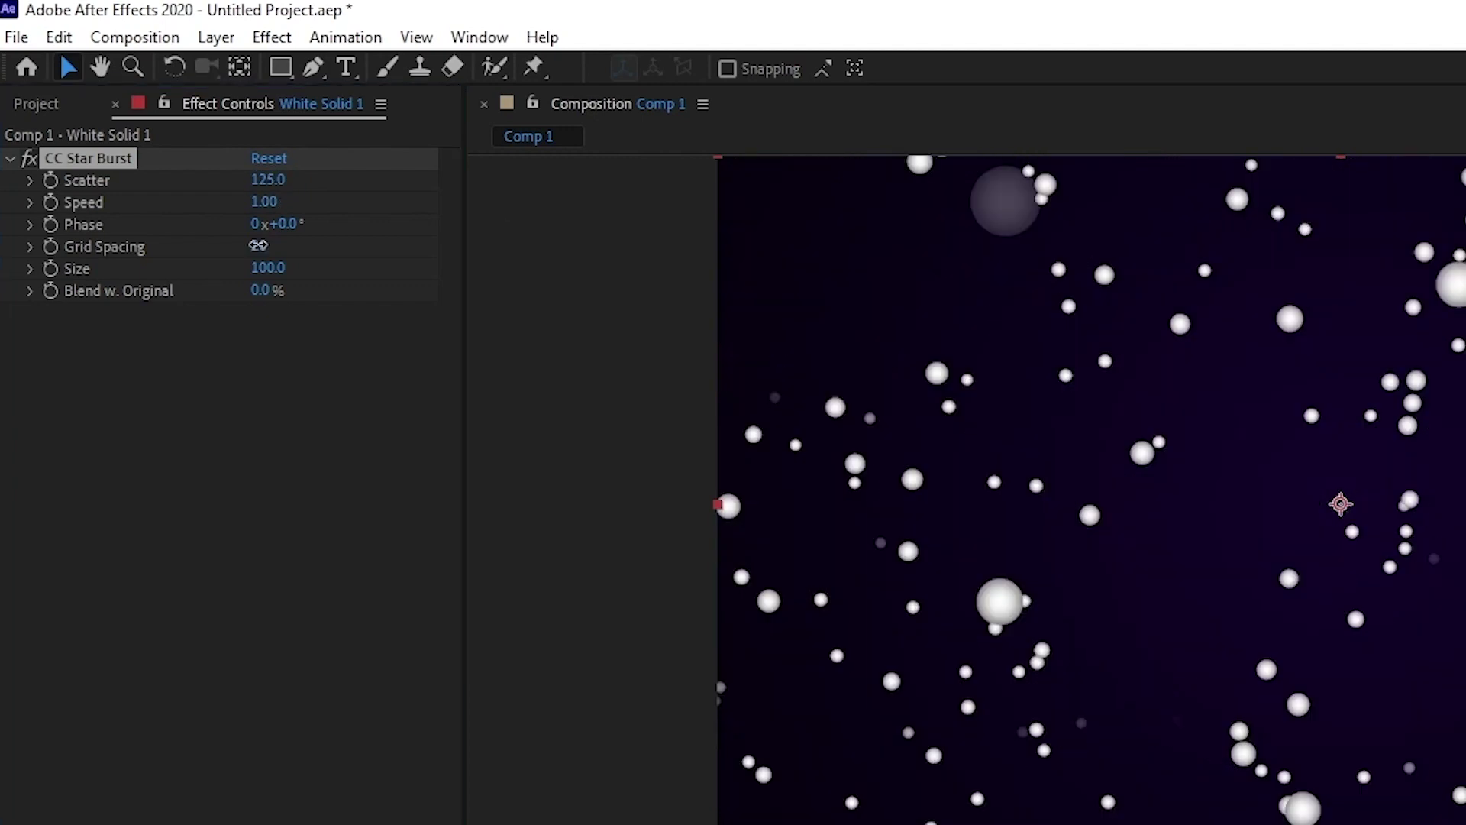
{"action": "left_click", "coordinate": [265, 246]}
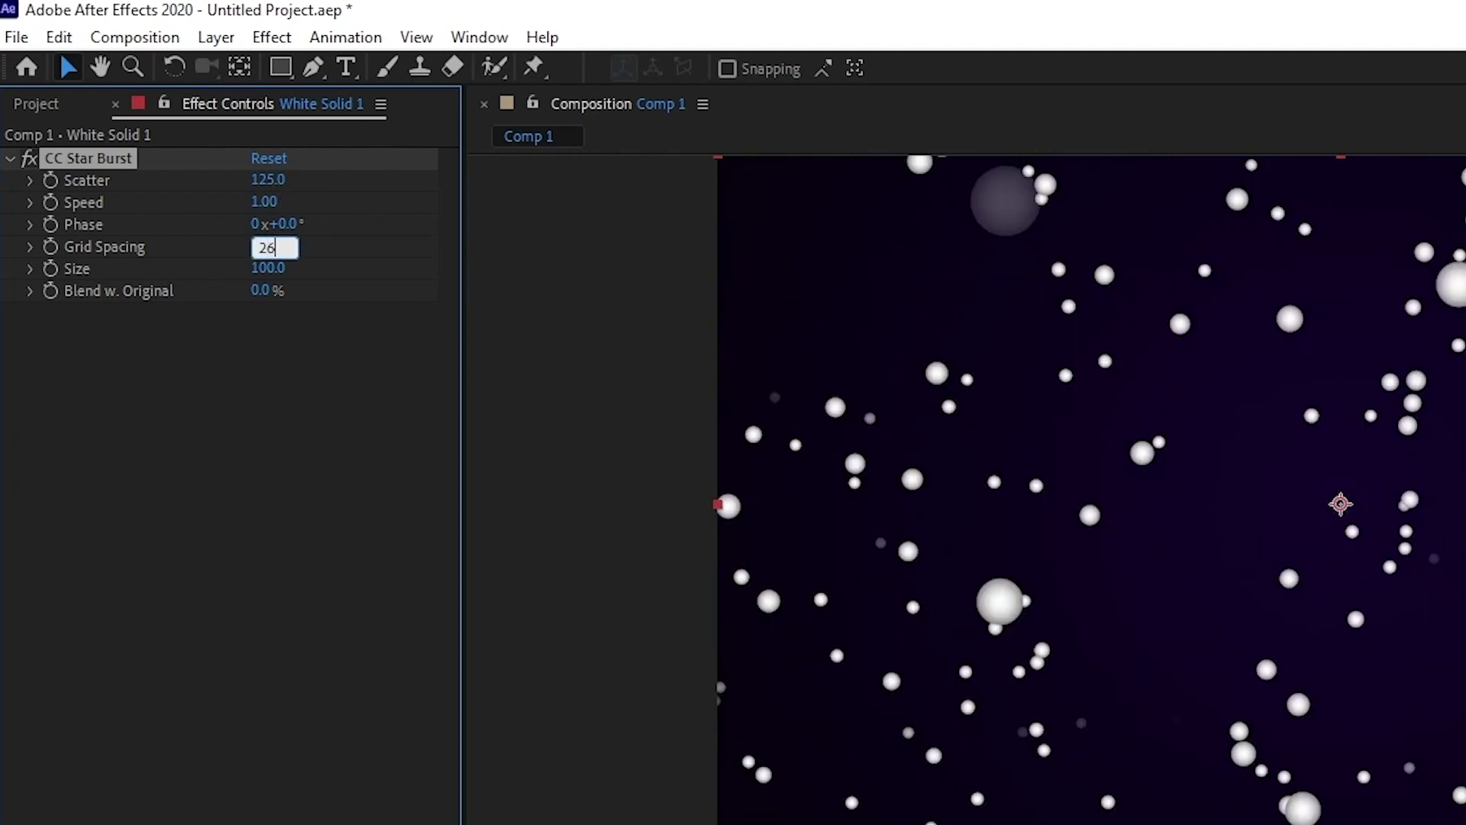
{"action": "key", "text": "Return"}
{"action": "left_click", "coordinate": [268, 269]}
{"action": "type", "text": "2"}
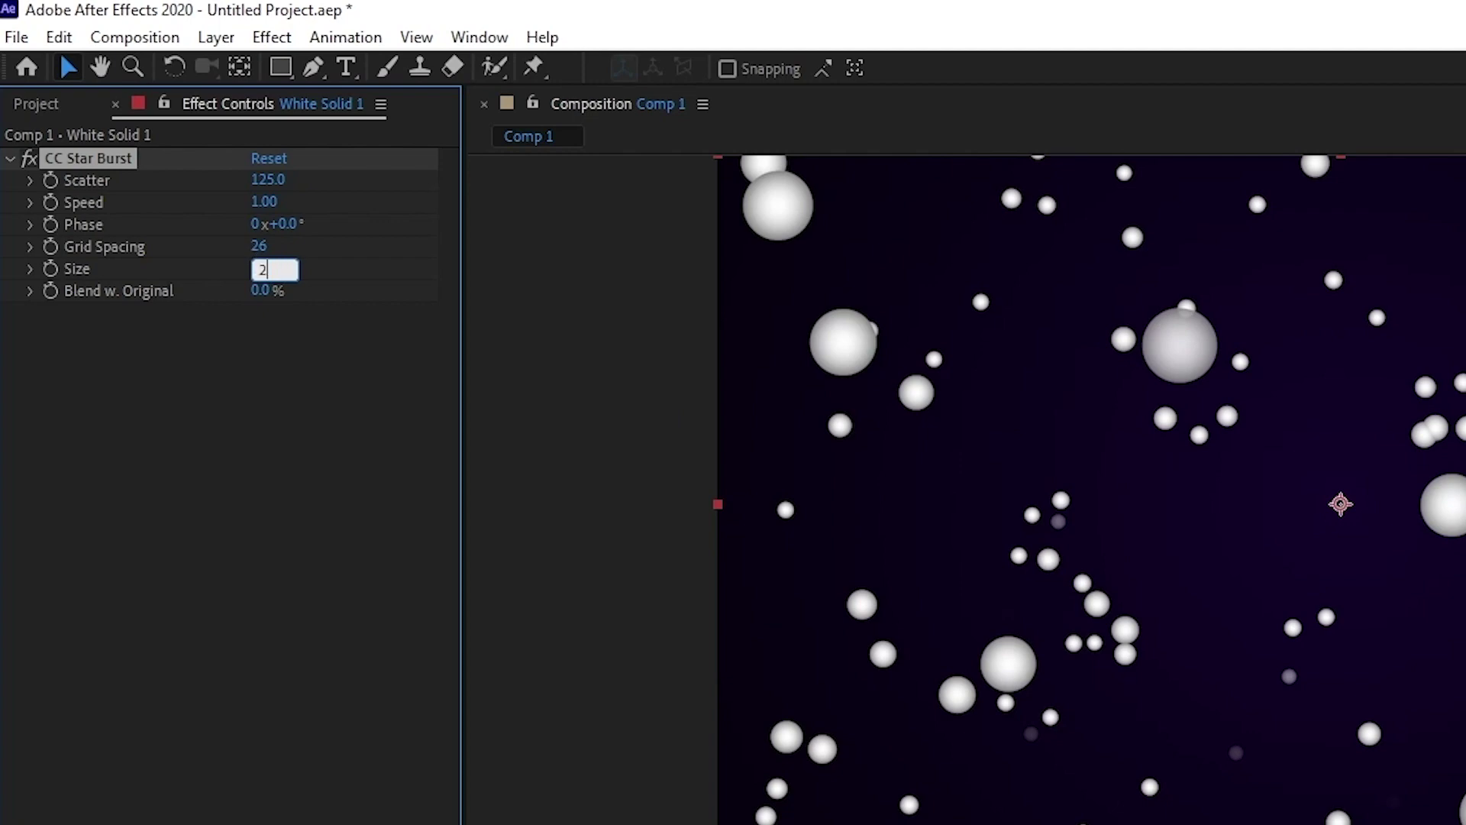
{"action": "type", "text": "0"}
{"action": "key", "text": "Return"}
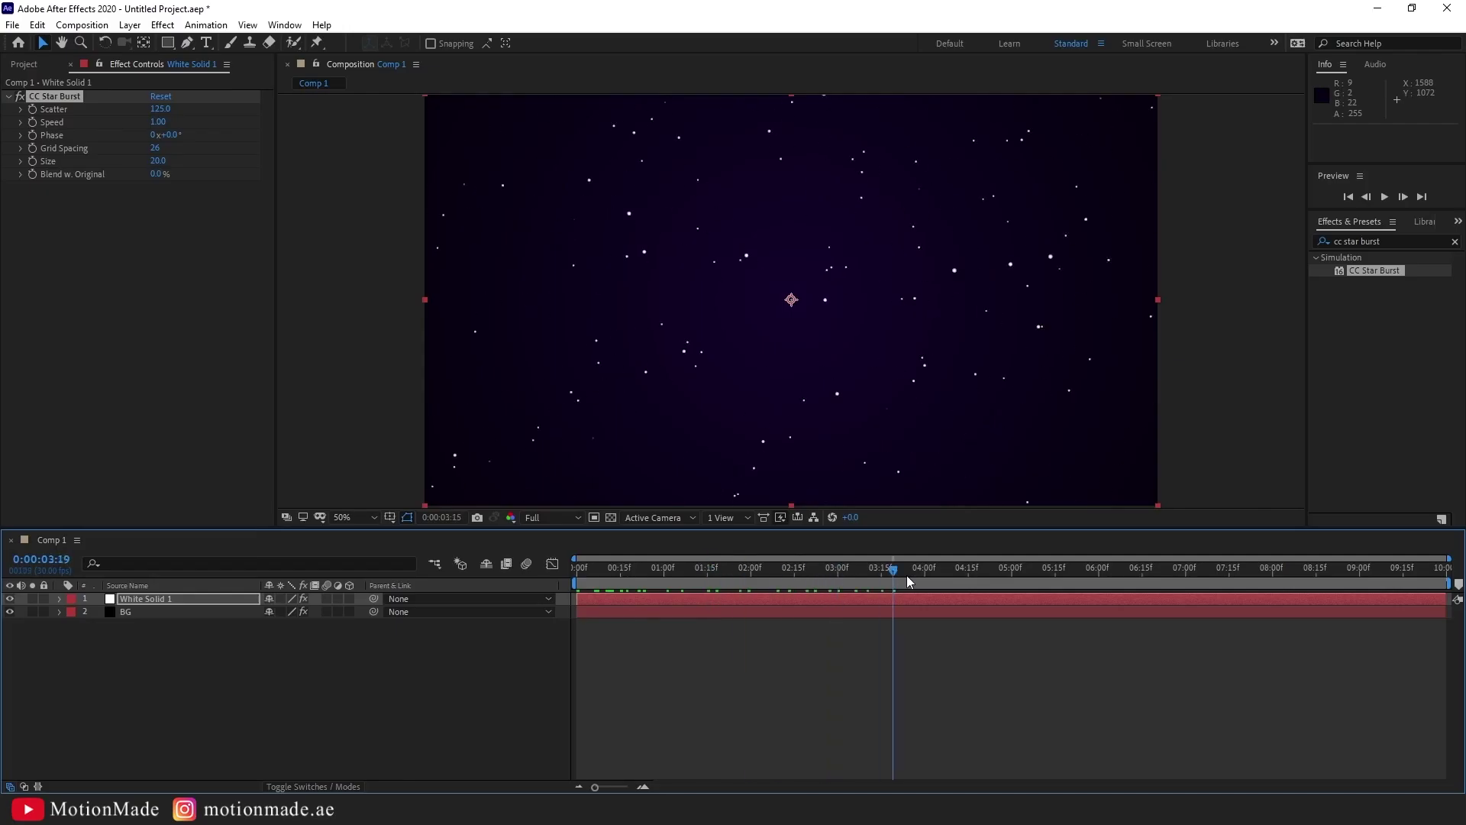
{"action": "left_click_drag", "start_coordinate": [907, 576], "coordinate": [658, 625]}
- Apply the CC Light Burst 2.5 effect to the white solid layer and set its ray length to -70
{"action": "left_click", "coordinate": [1344, 242]}
{"action": "type", "text": "cc l"}
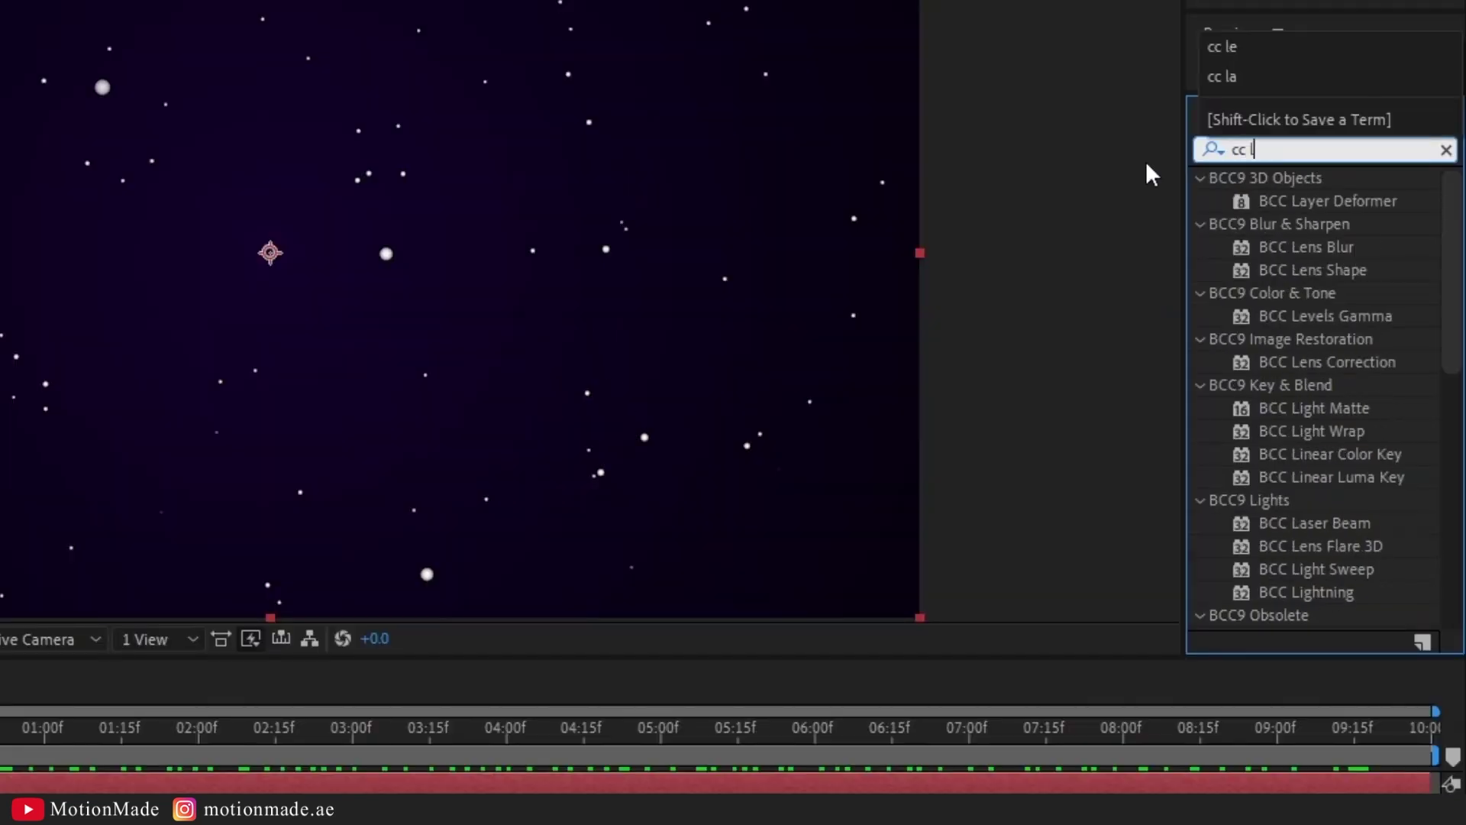
{"action": "type", "text": "ight"}
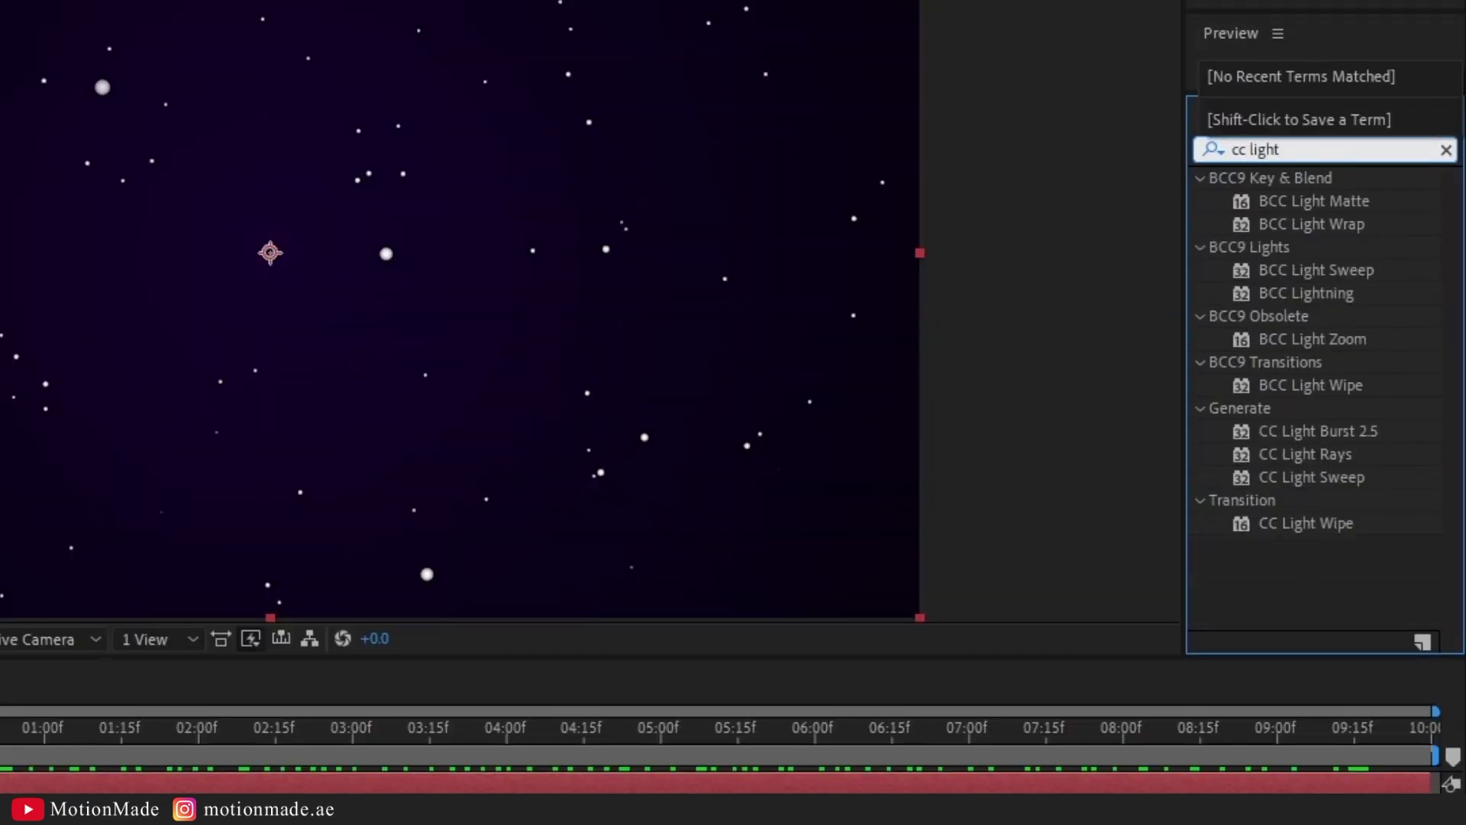
{"action": "type", "text": " b"}
{"action": "mouse_move", "coordinate": [1382, 270]}
{"action": "left_mouse_down"}
{"action": "mouse_move", "coordinate": [1253, 317]}
{"action": "mouse_move", "coordinate": [344, 527]}
{"action": "mouse_move", "coordinate": [150, 615]}
{"action": "left_mouse_up"}
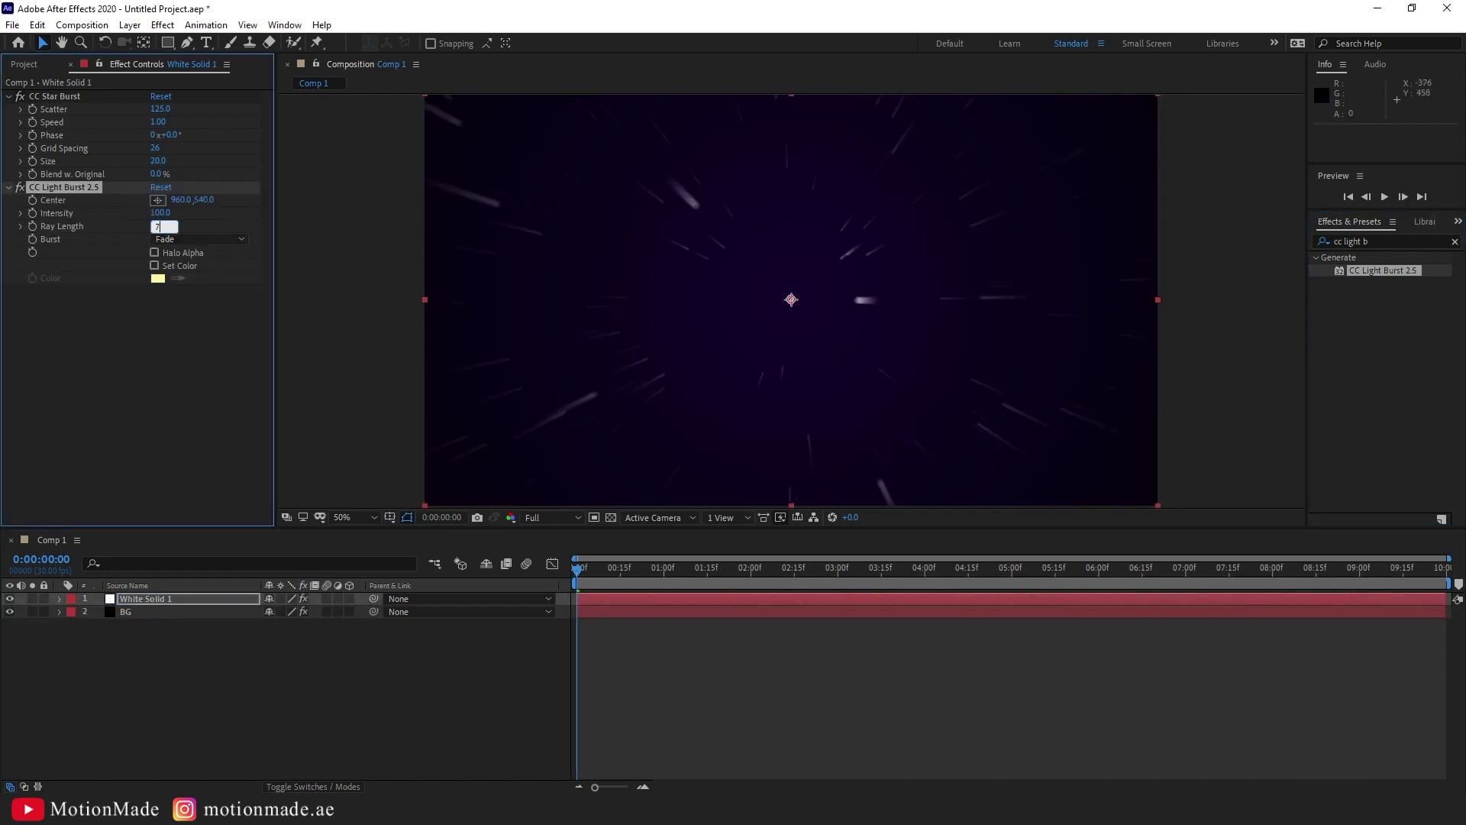
- Enable Set Color on CC Light Burst 2.5 and set the ray color to 00FFC0
{"action": "mouse_move", "coordinate": [579, 569]}
{"action": "left_mouse_down"}
{"action": "mouse_move", "coordinate": [763, 576]}
{"action": "mouse_move", "coordinate": [639, 593]}
{"action": "mouse_move", "coordinate": [579, 579]}
{"action": "left_mouse_up"}
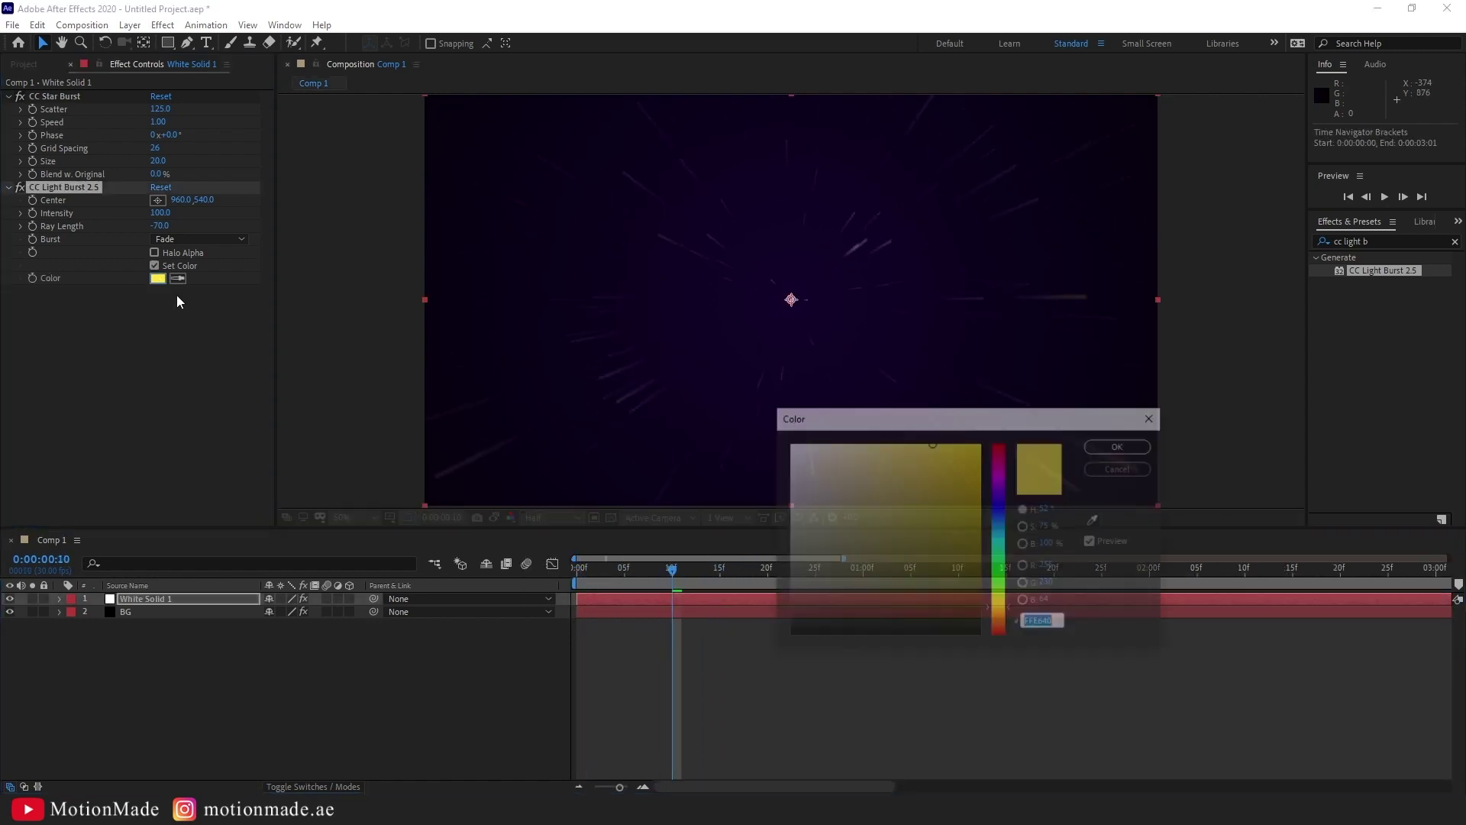
{"action": "type", "text": "00FFC0"}
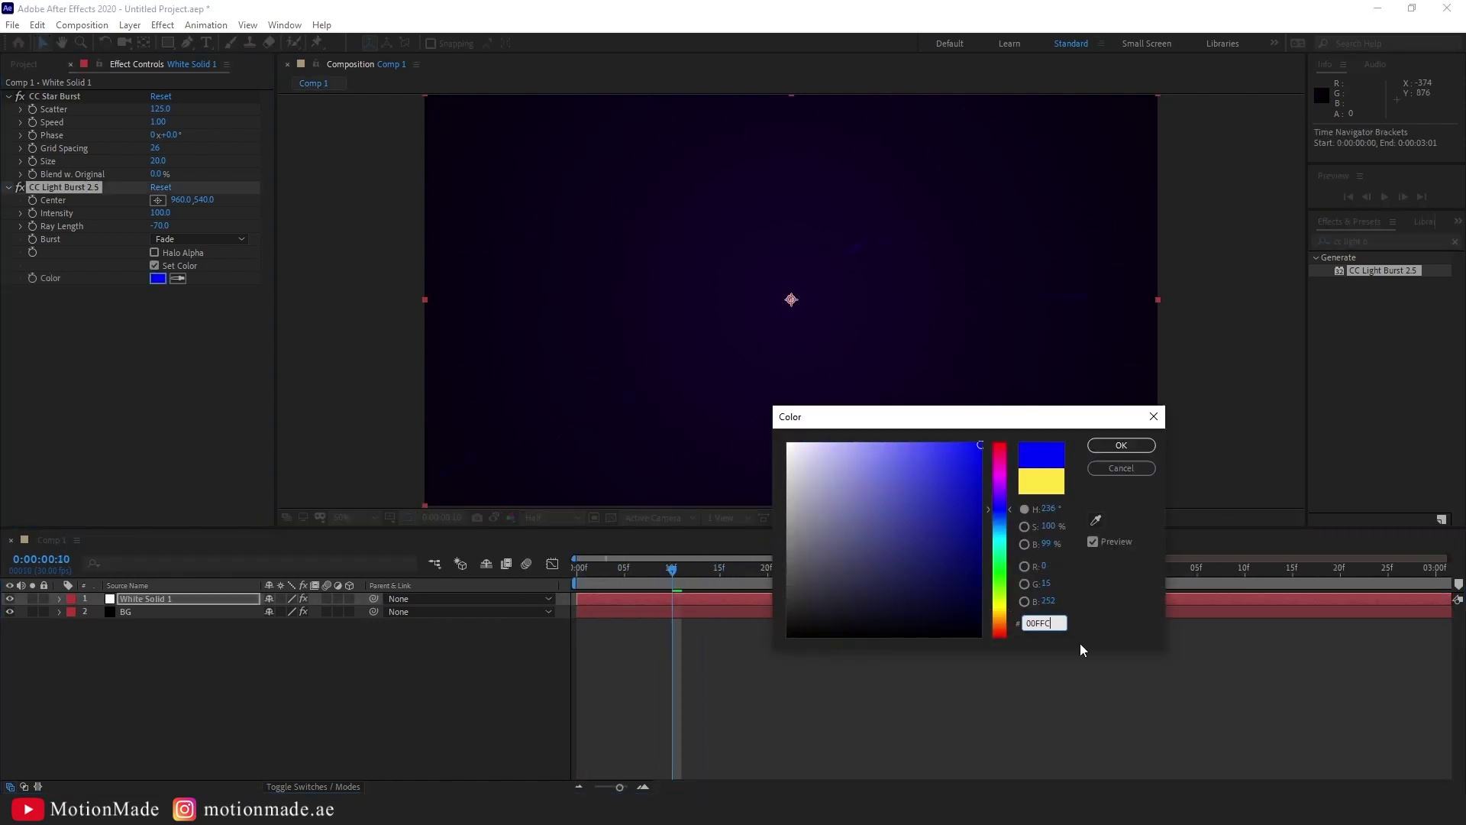
{"action": "left_click", "coordinate": [1121, 445]}
- Apply the Matte Choker effect to the white solid layer
{"action": "left_click", "coordinate": [1384, 241]}
{"action": "type", "text": "matte ch"}
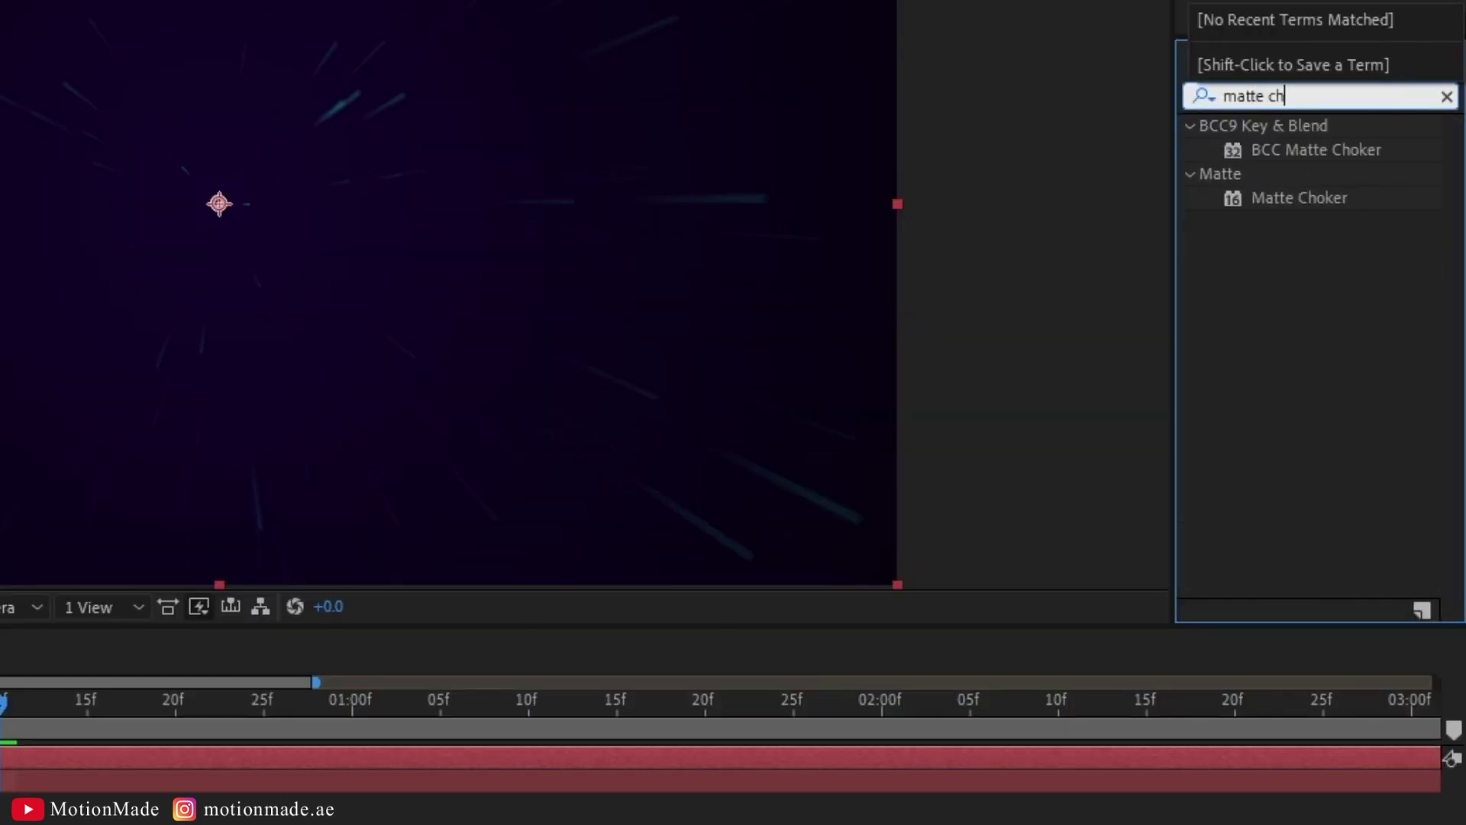
{"action": "type", "text": "oker"}
{"action": "left_click_drag", "start_coordinate": [1299, 198], "coordinate": [88, 587]}
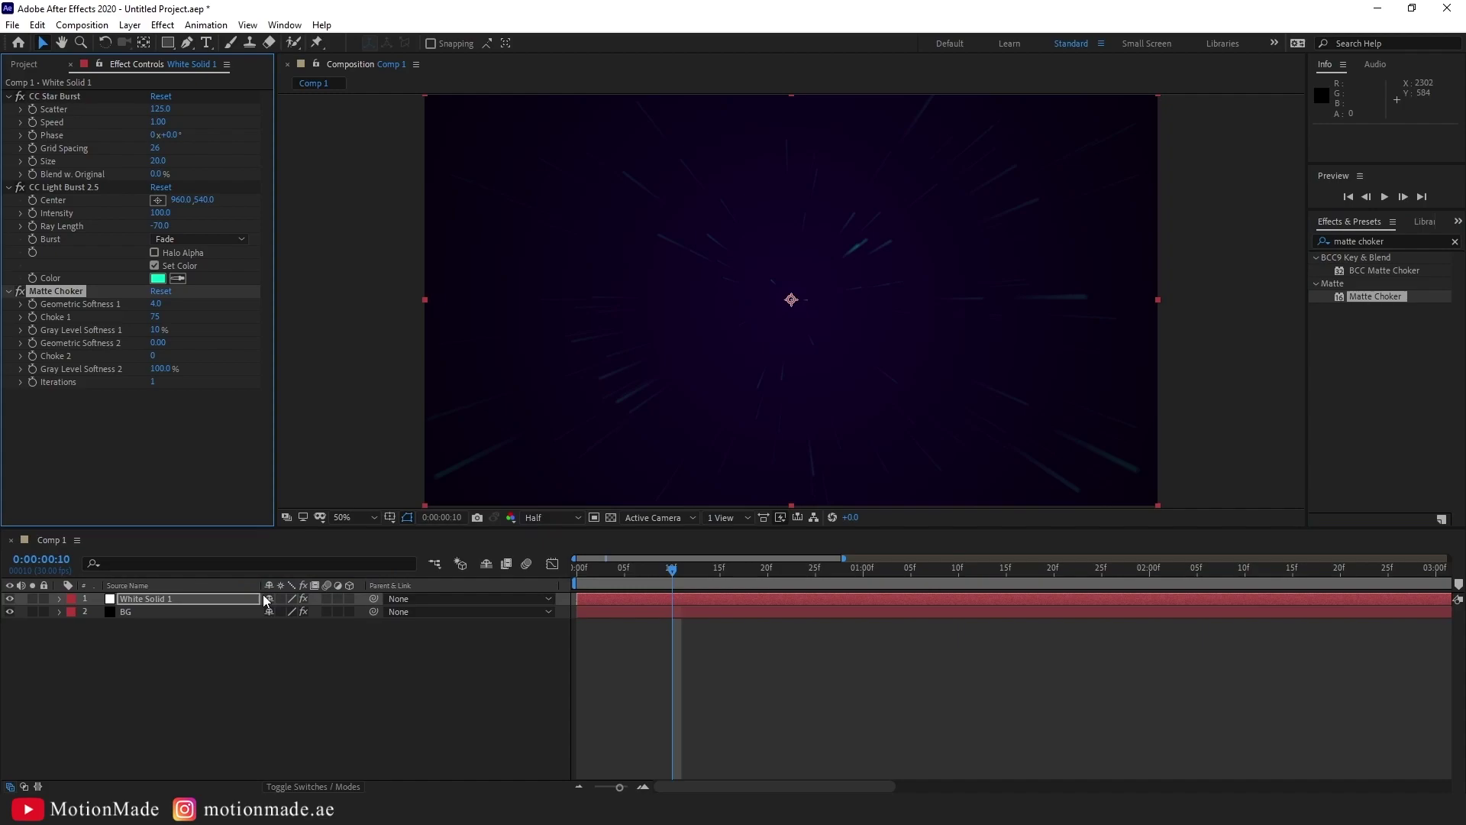
- Set the Matte Choker's Choke 1 to -125 and Geometric Softness 1 to 2.5
{"action": "left_click", "coordinate": [155, 316]}
{"action": "type", "text": "-12"}
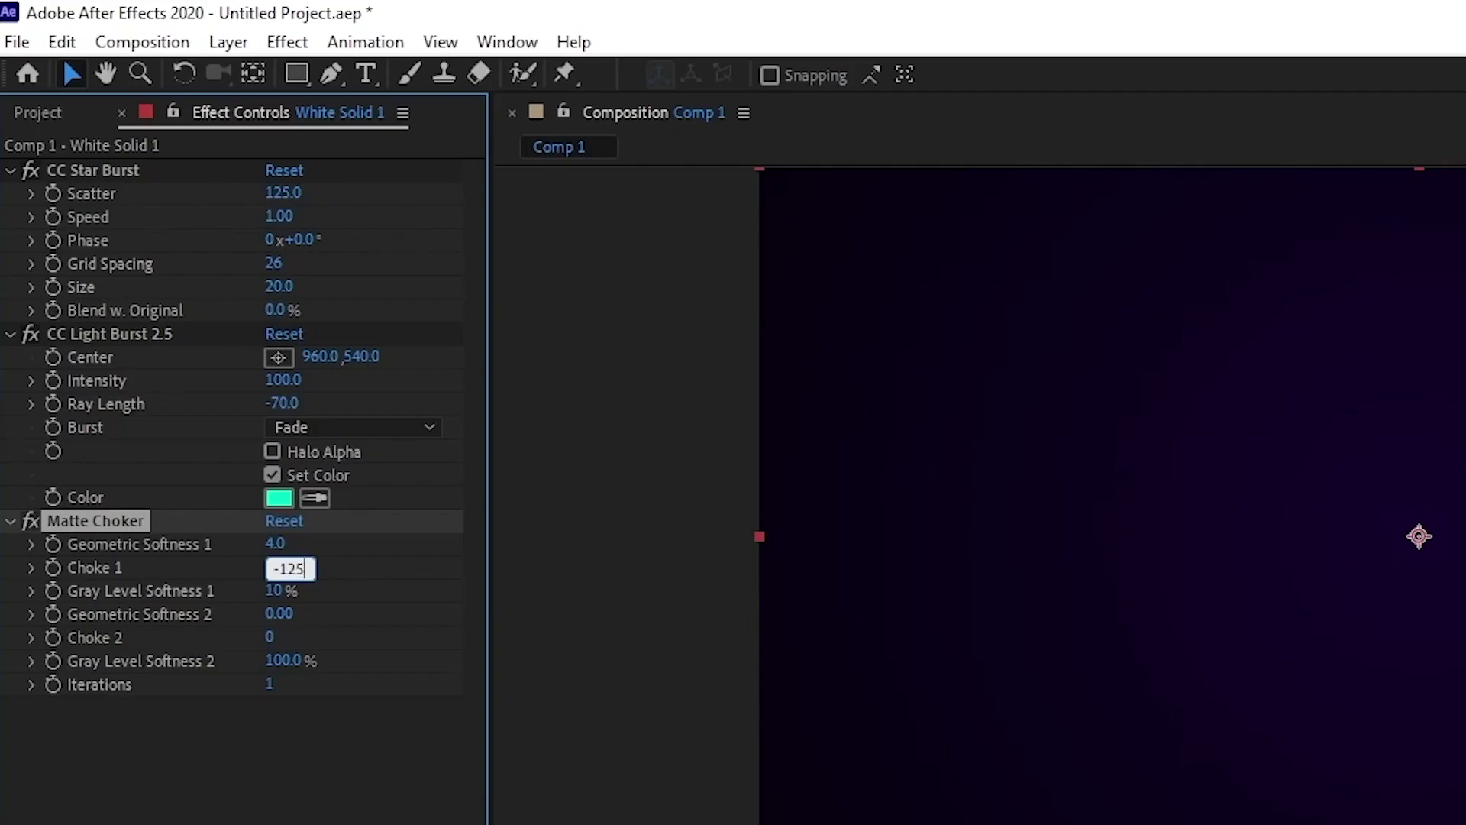
{"action": "type", "text": "5"}
{"action": "key", "text": "Return"}
{"action": "left_click", "coordinate": [277, 544]}
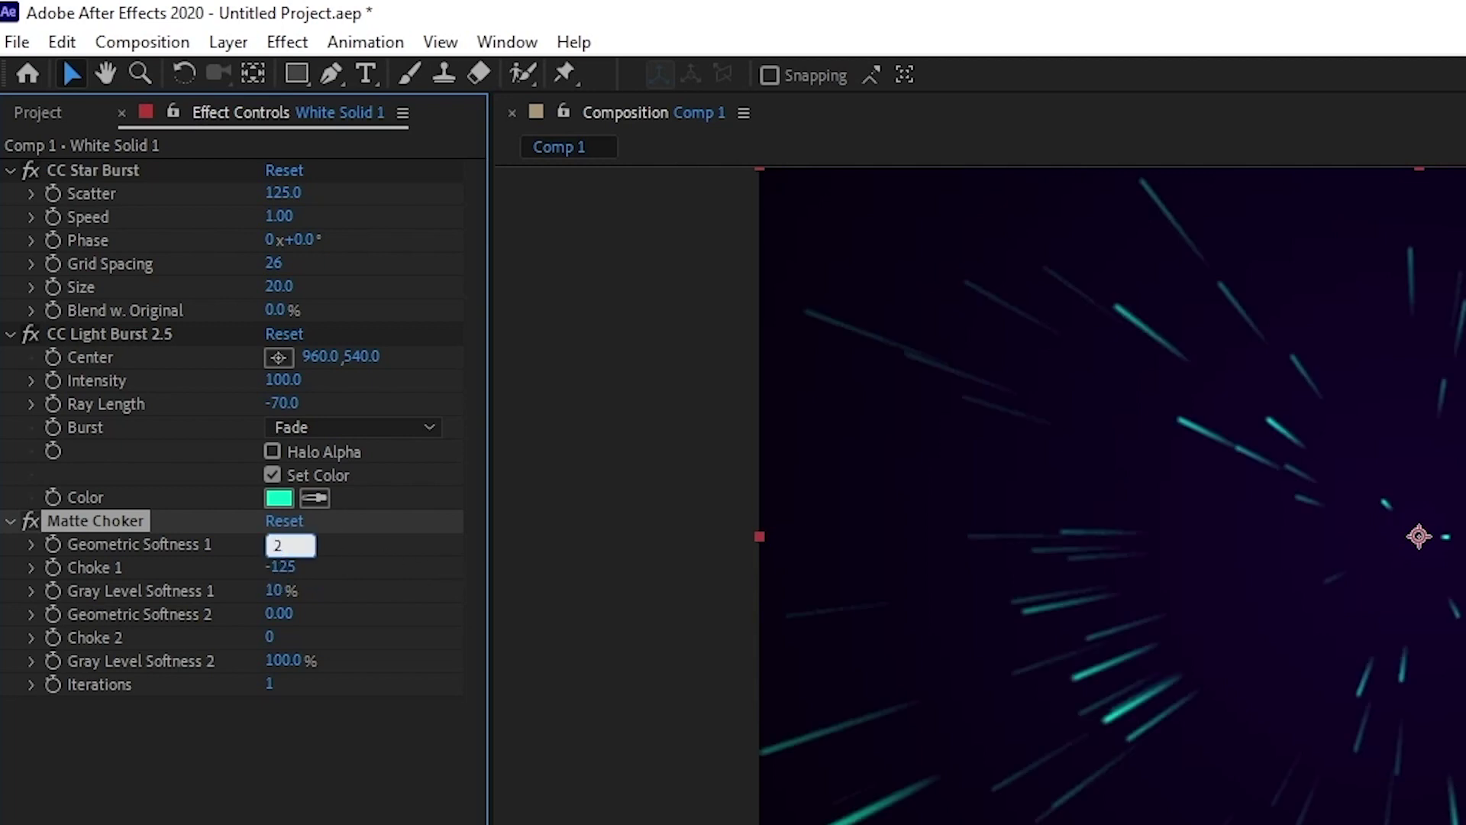
{"action": "key", "text": "Return"}
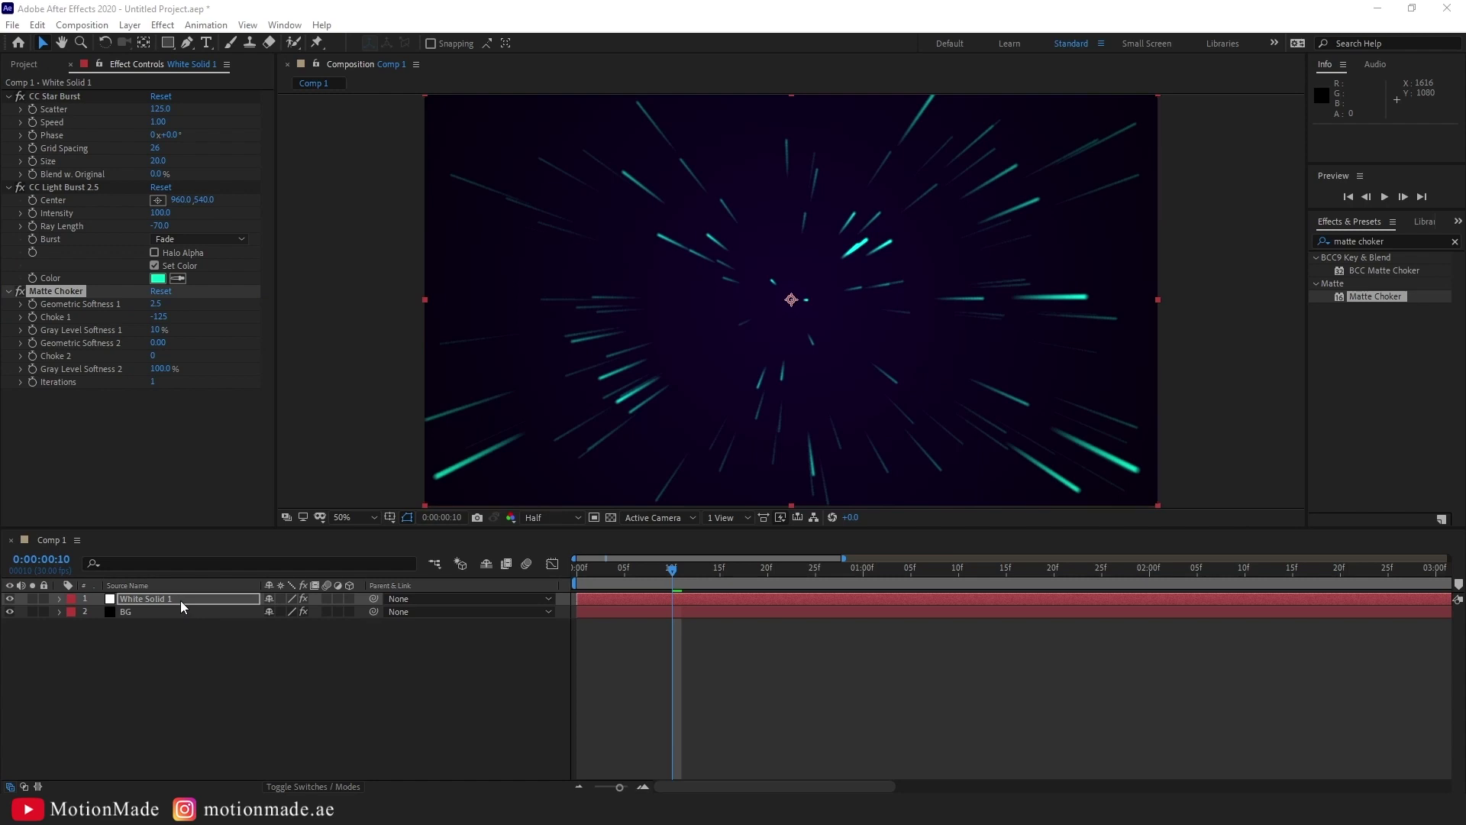
- Rename the white solid layer as "line 1" and duplicate it
{"action": "left_click", "coordinate": [180, 600]}
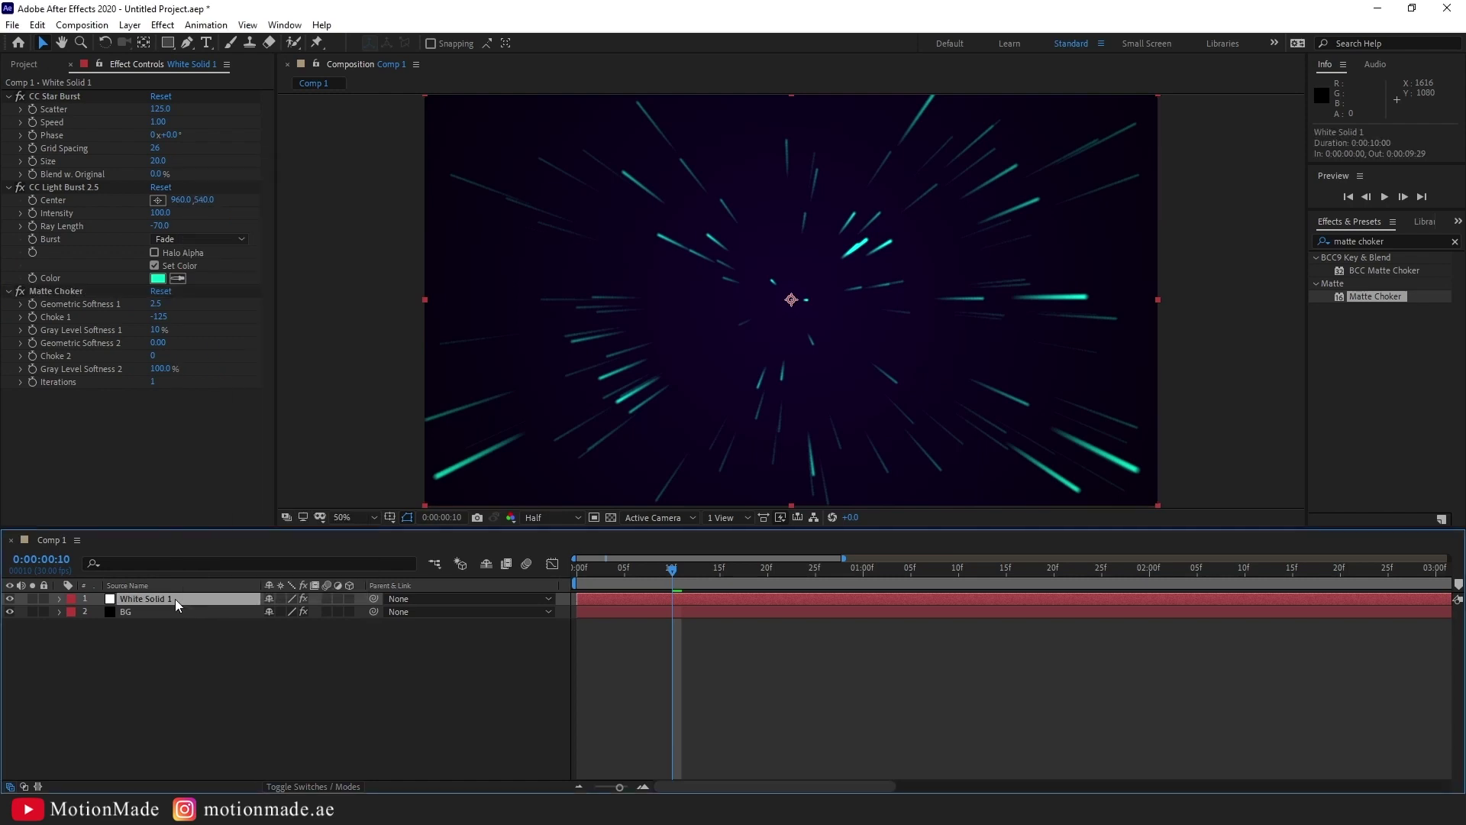
{"action": "key", "text": "Return"}
{"action": "type", "text": "lin"}
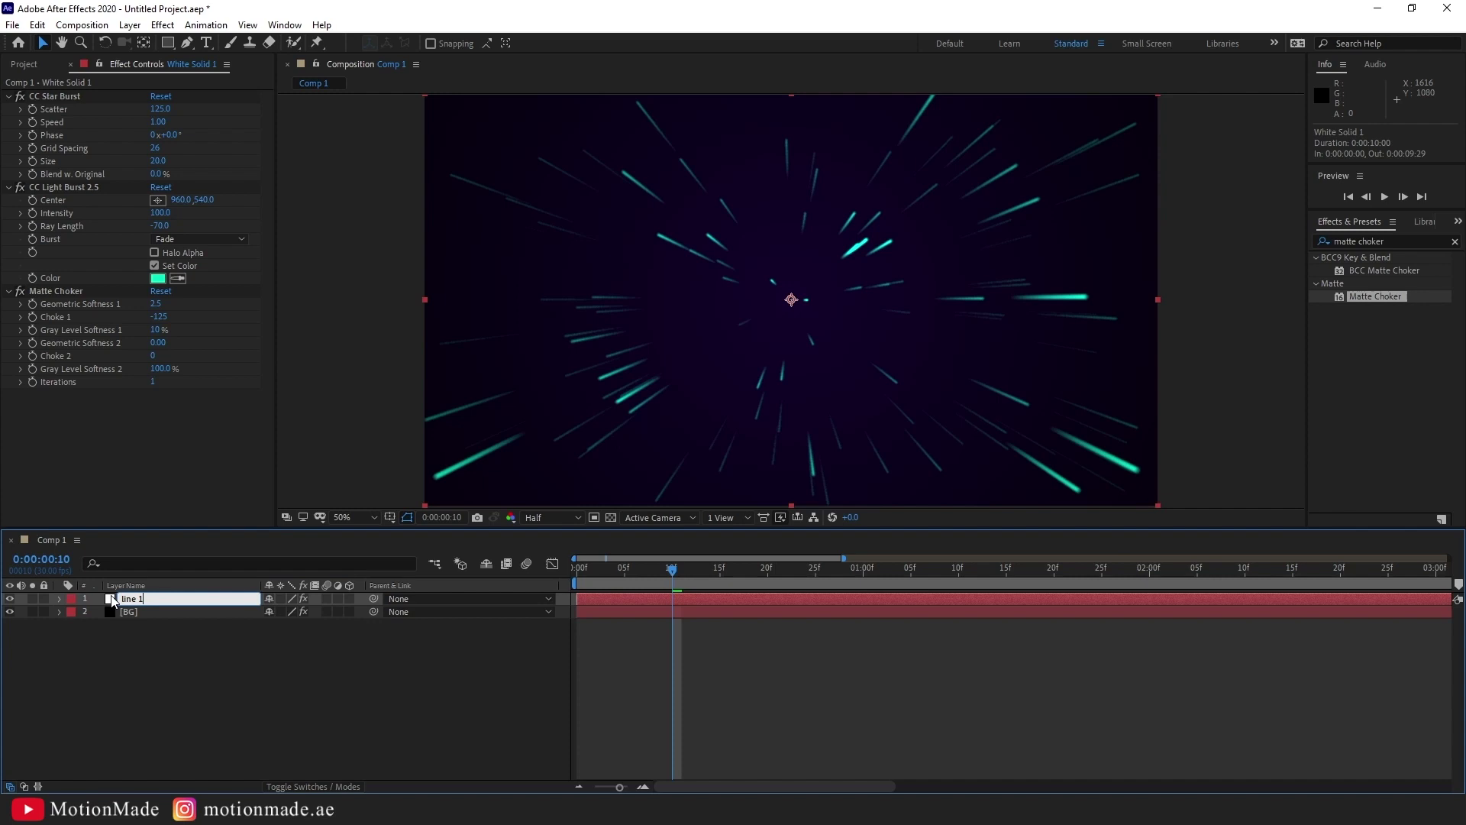
{"action": "type", "text": "e 1"}
{"action": "key", "text": "Return"}
{"action": "key", "text": "ctrl+d"}
- Set the CC Light Burst 2.5 ray color of the line 2 layer to FF00A8
{"action": "left_click", "coordinate": [158, 278]}
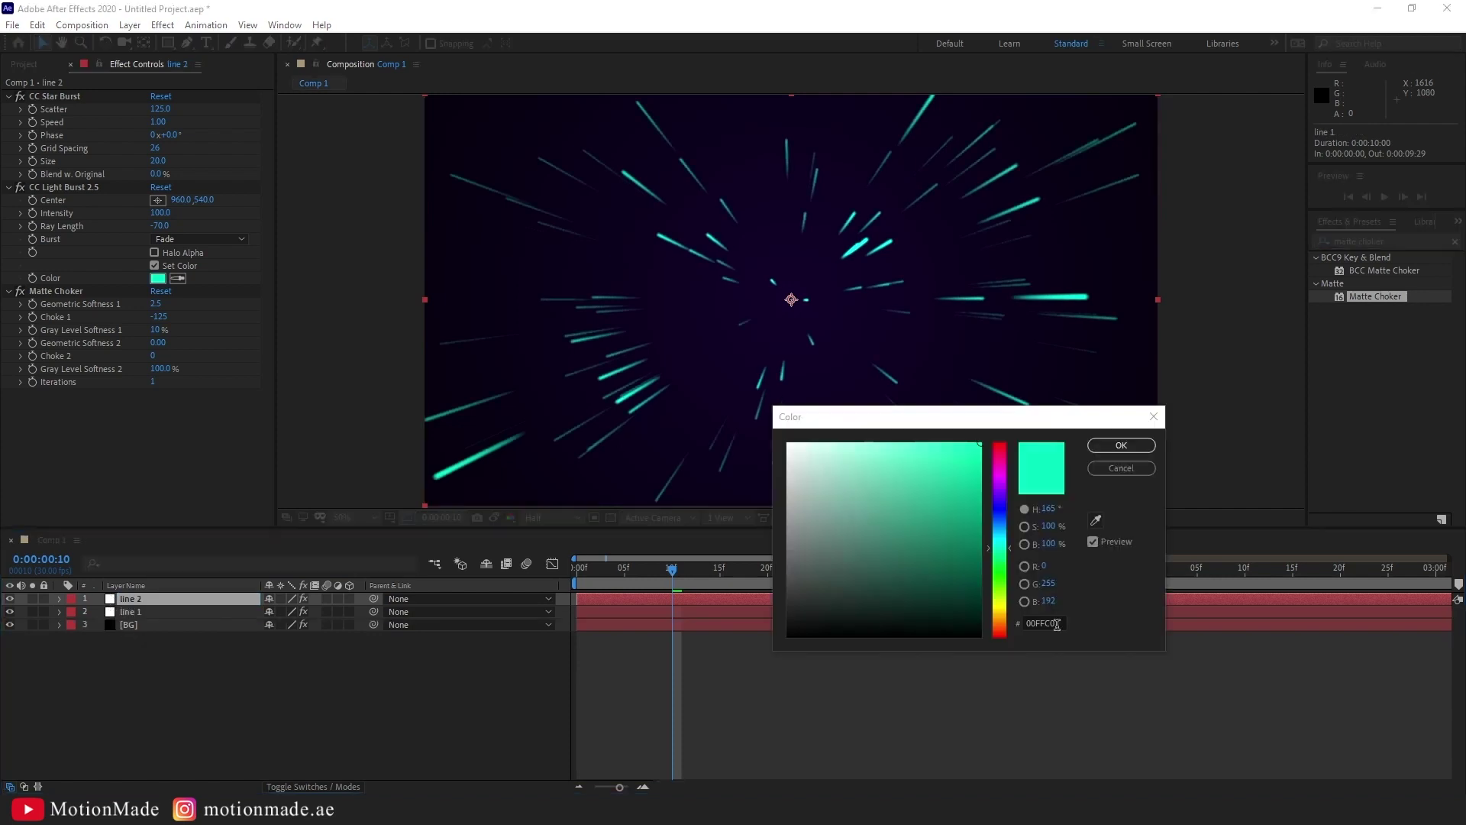
{"action": "left_click", "coordinate": [1044, 624]}
{"action": "type", "text": "0000ff0ff00a"}
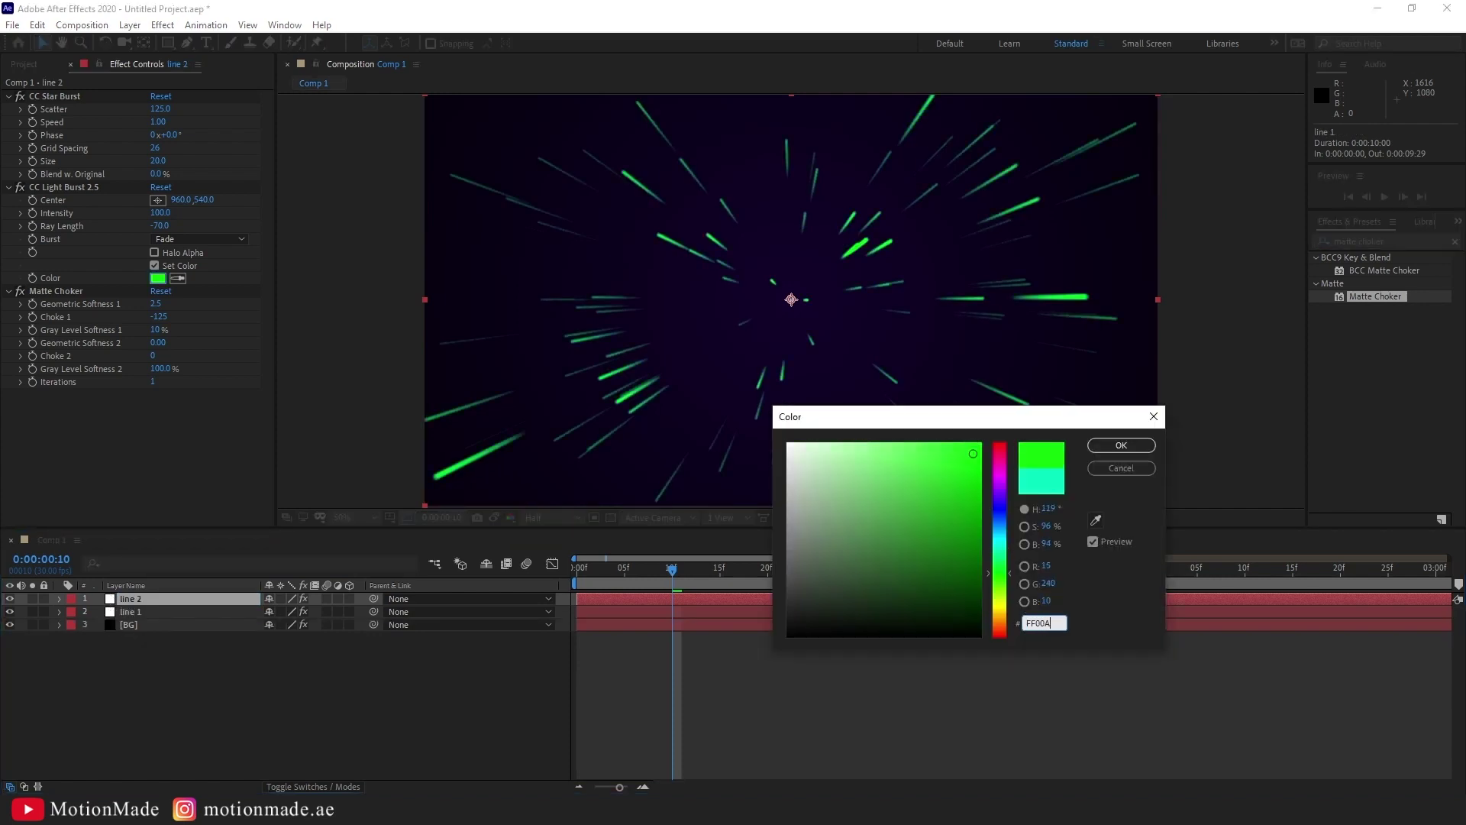
{"action": "type", "text": "0"}
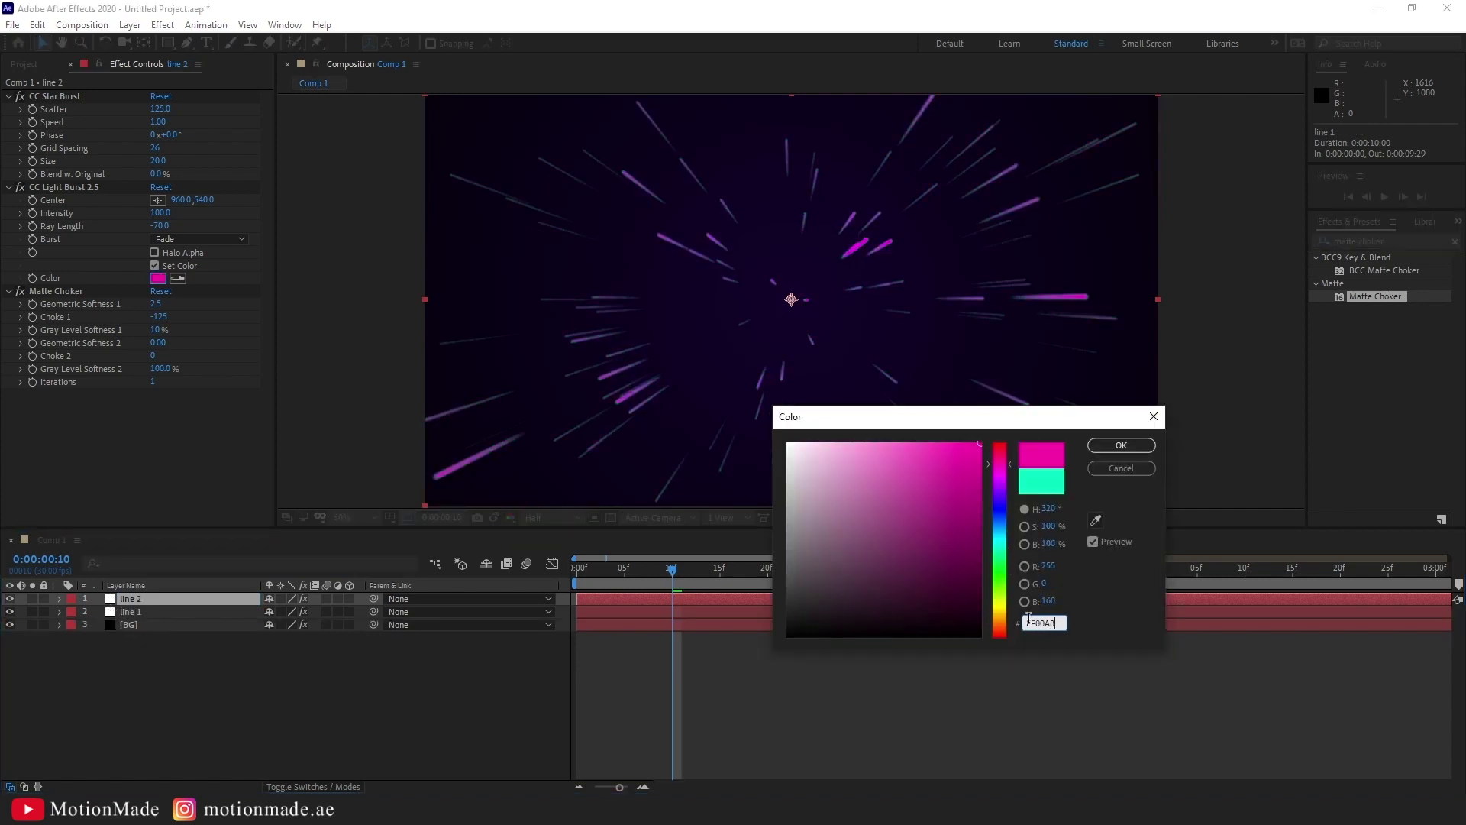
{"action": "left_click", "coordinate": [1121, 445]}
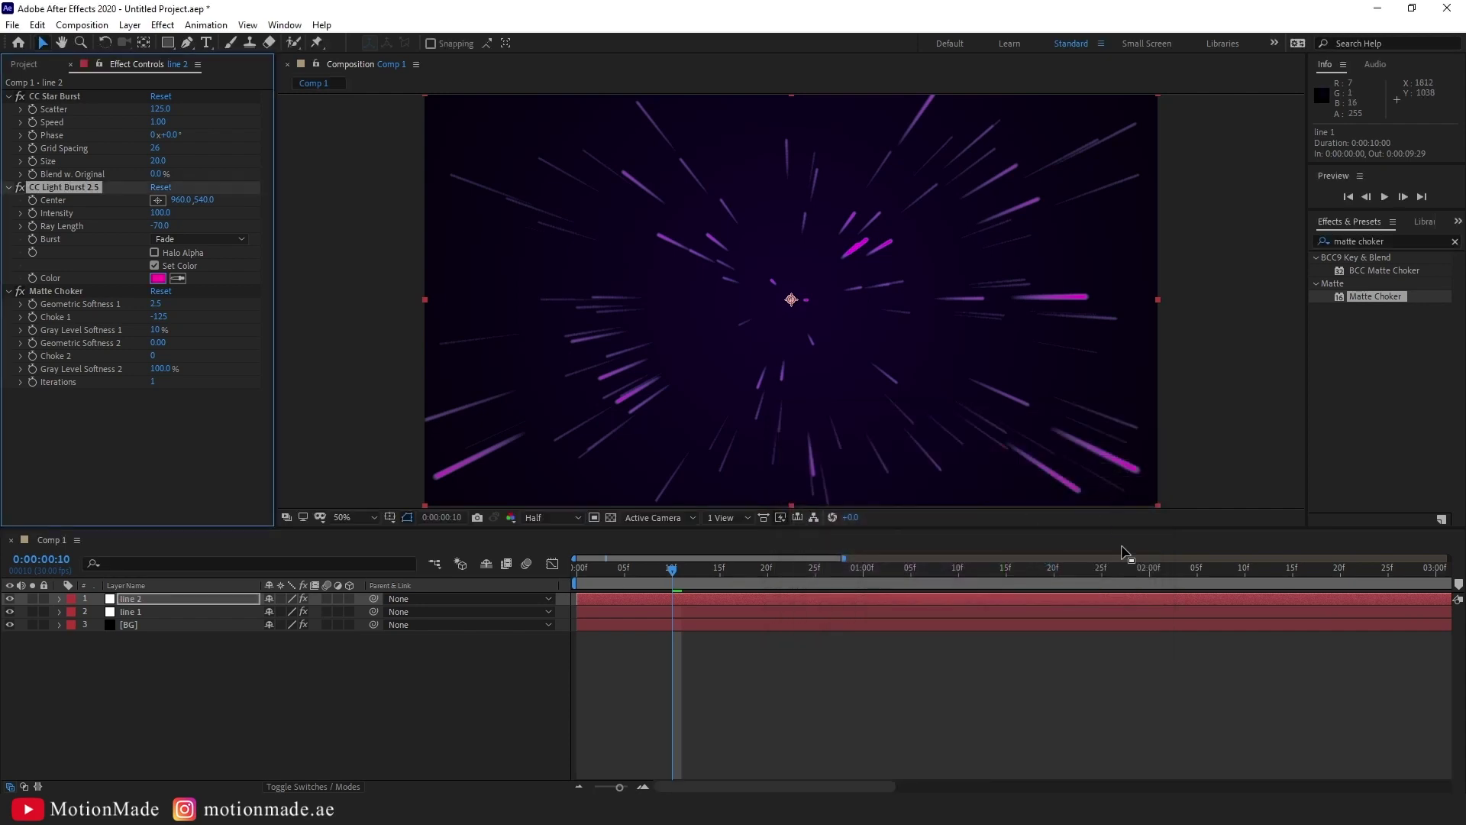
- Set the CC Star Burst scatter of line 2 to 142 and its phase to -1x-196°
{"action": "left_click", "coordinate": [159, 109]}
{"action": "type", "text": "142"}
{"action": "key", "text": "Return"}
{"action": "left_click_drag", "start_coordinate": [160, 134], "coordinate": [103, 143]}
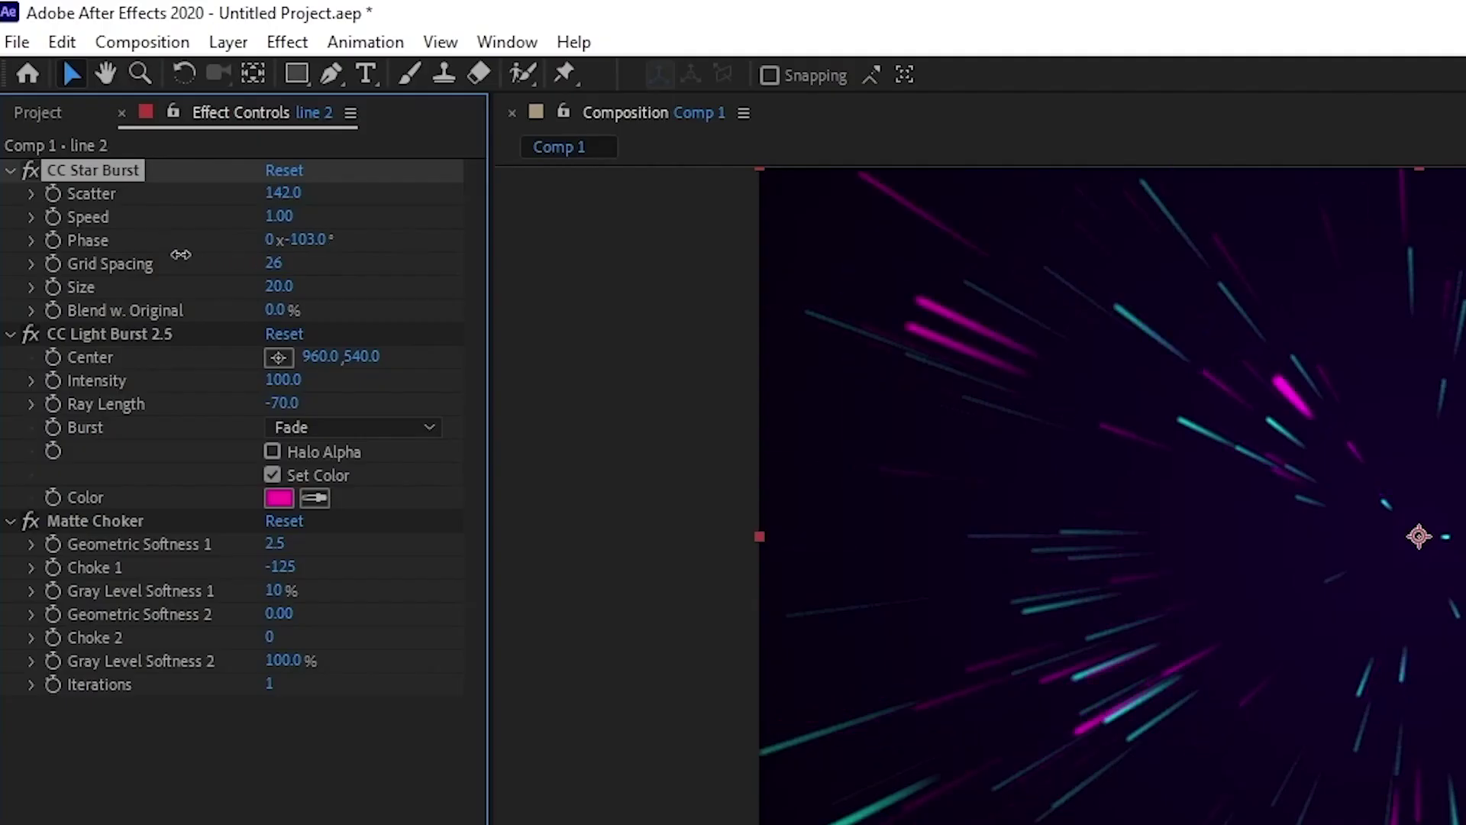
{"action": "left_click_drag", "start_coordinate": [181, 255], "coordinate": [41, 309]}
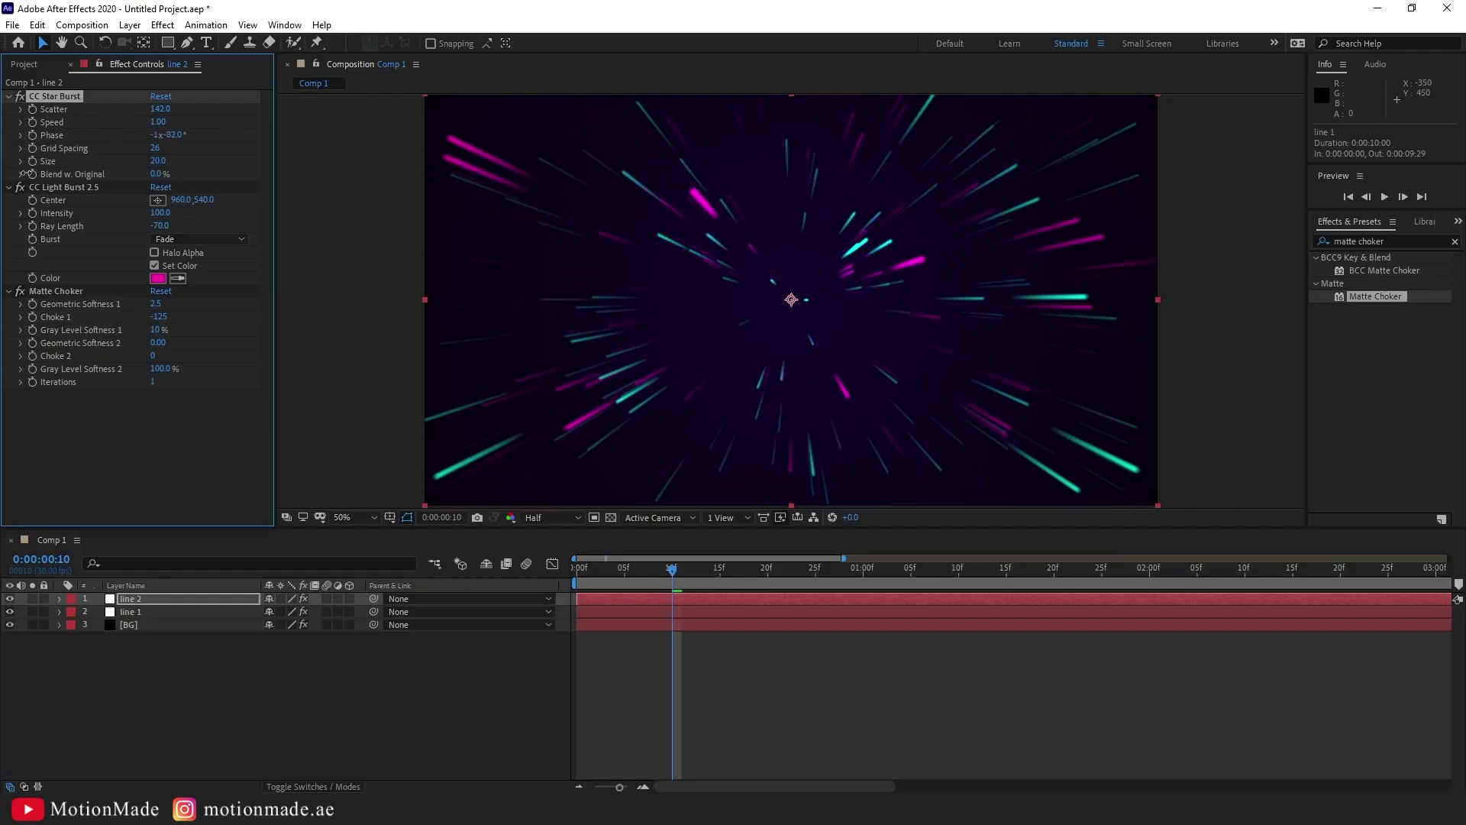
{"action": "left_click", "coordinate": [178, 135]}
{"action": "type", "text": "-196"}
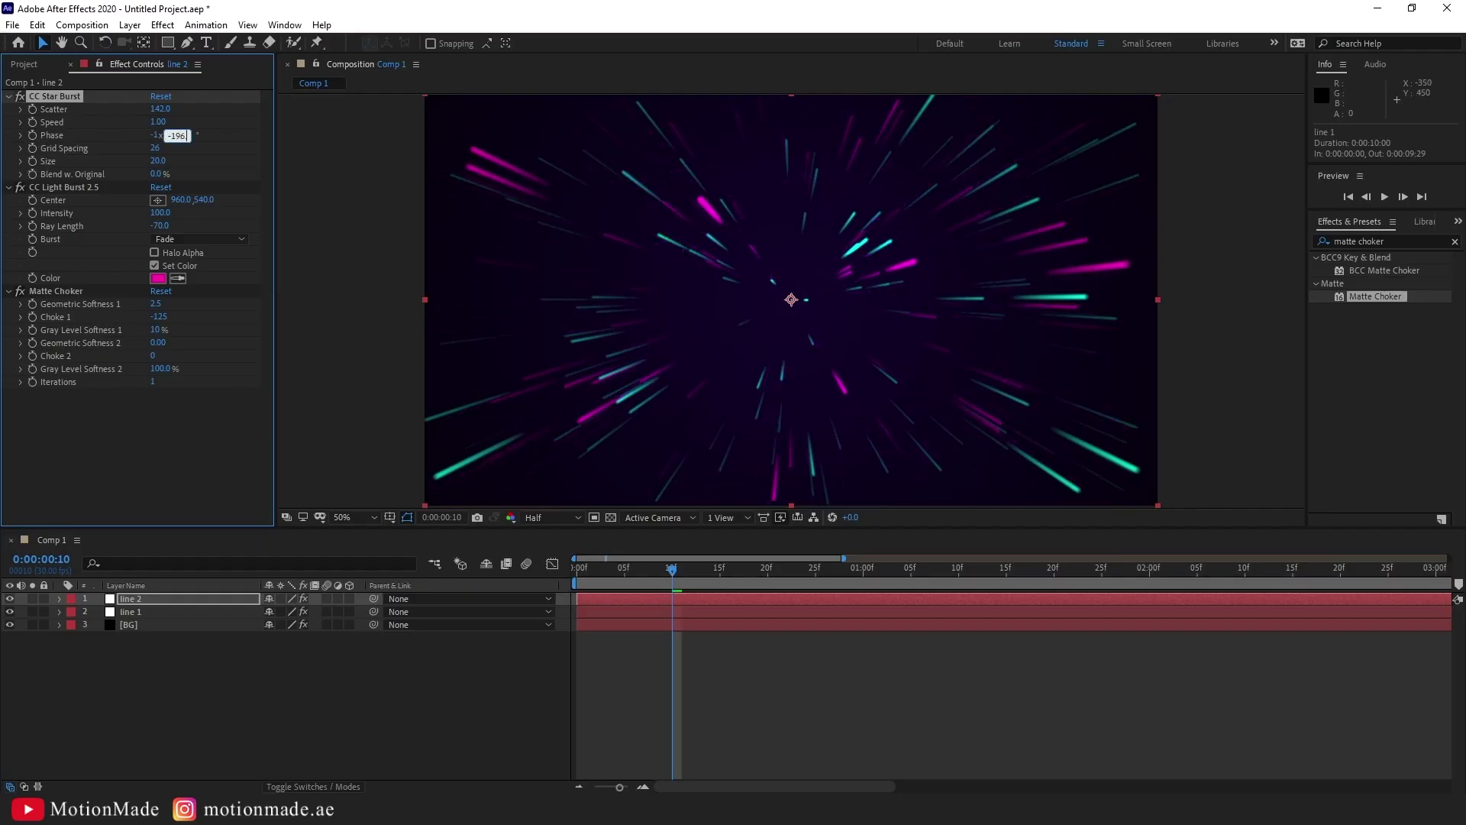
{"action": "key", "text": "Return"}
- Set the rotation of the line 2 layer to -180°
{"action": "left_click", "coordinate": [193, 600]}
{"action": "key", "text": "r"}
{"action": "left_click", "coordinate": [285, 612]}
{"action": "type", "text": "-180"}
{"action": "key", "text": "Return"}
- Duplicate the line 2 layer and set the copy's CC Light Burst 2.5 ray color to 5400FF
{"action": "left_click", "coordinate": [191, 602]}
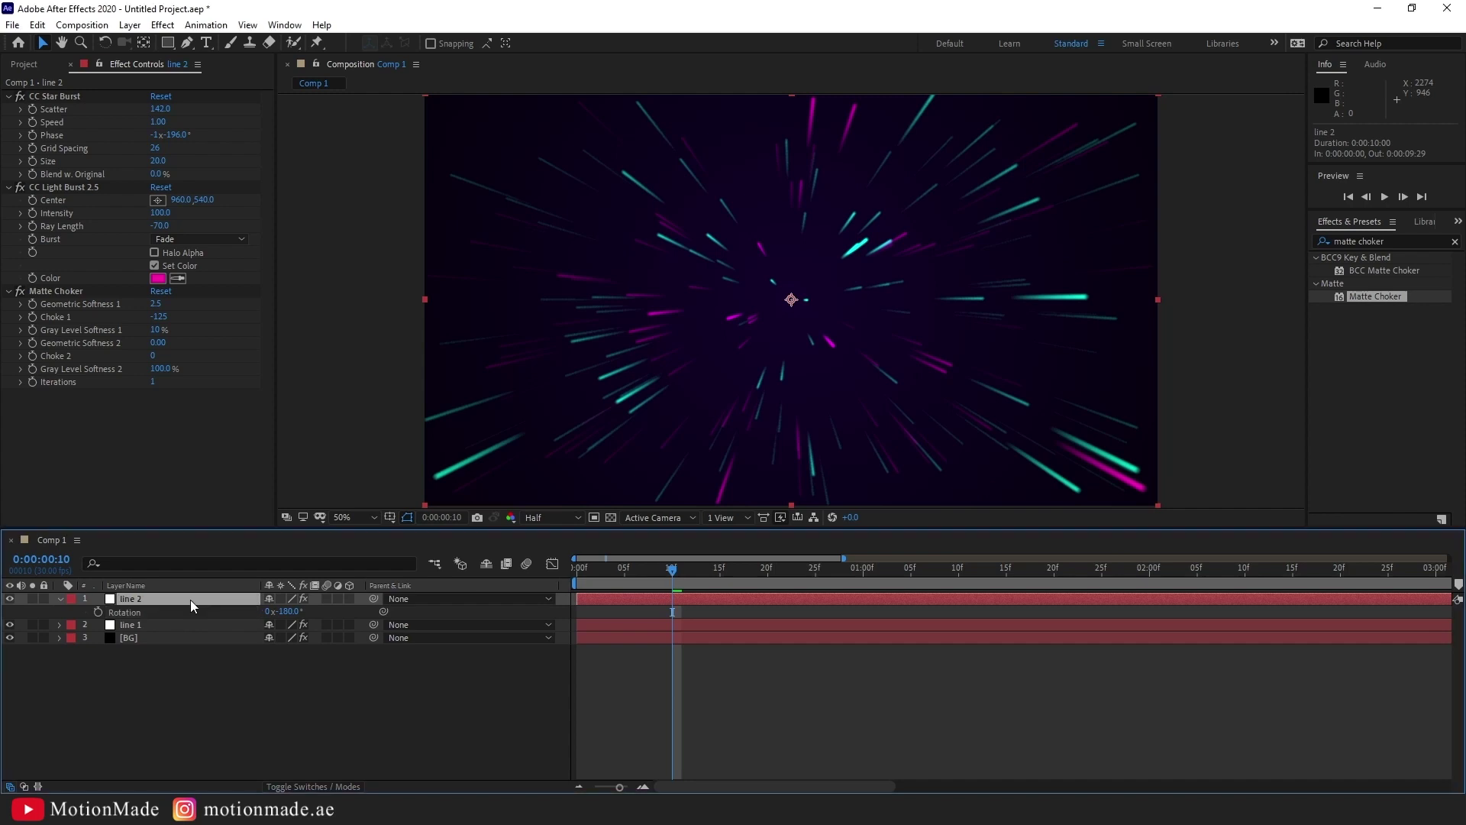
{"action": "key", "text": "ctrl+d"}
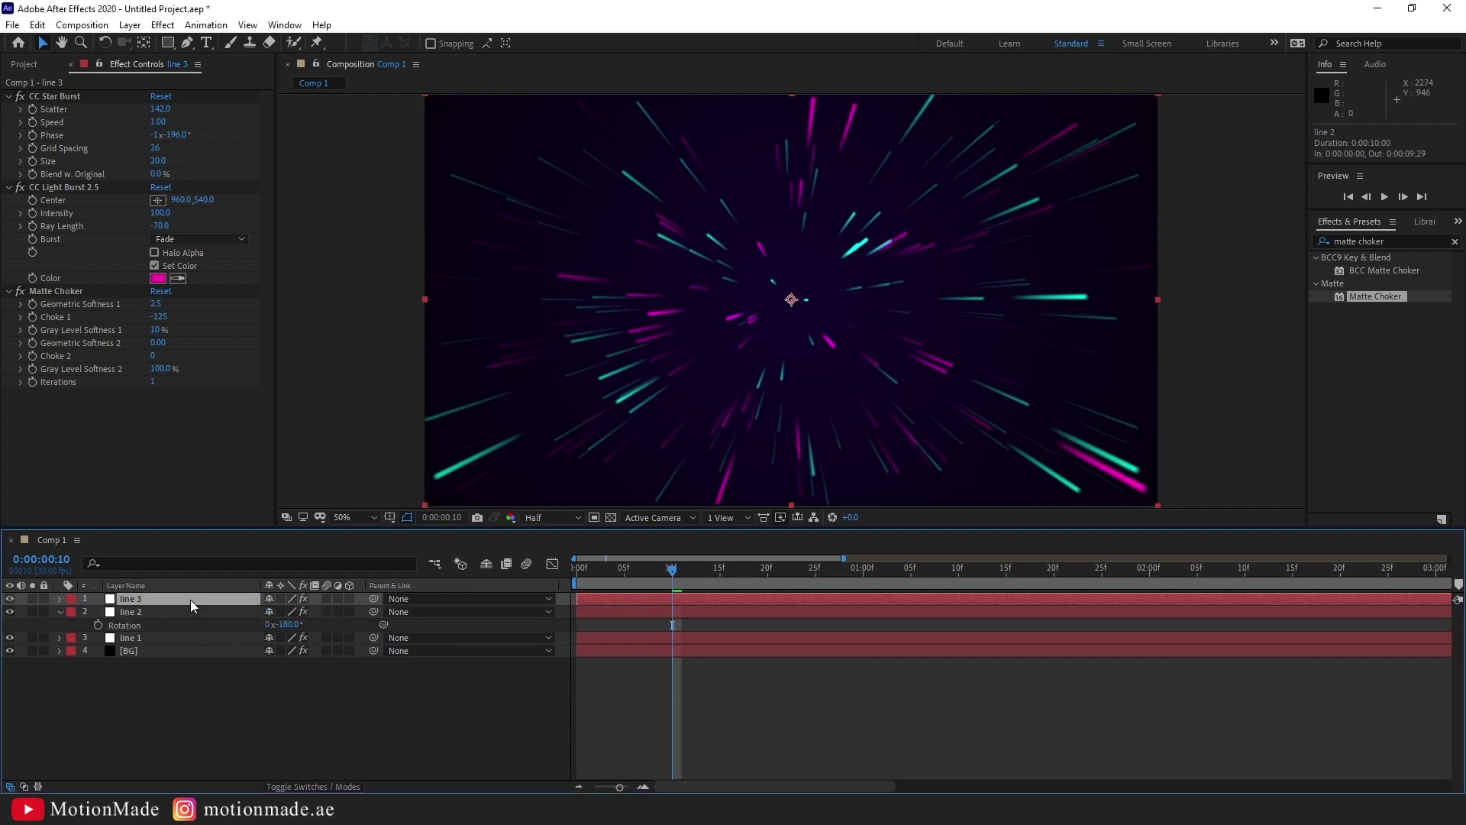
{"action": "left_click", "coordinate": [161, 279]}
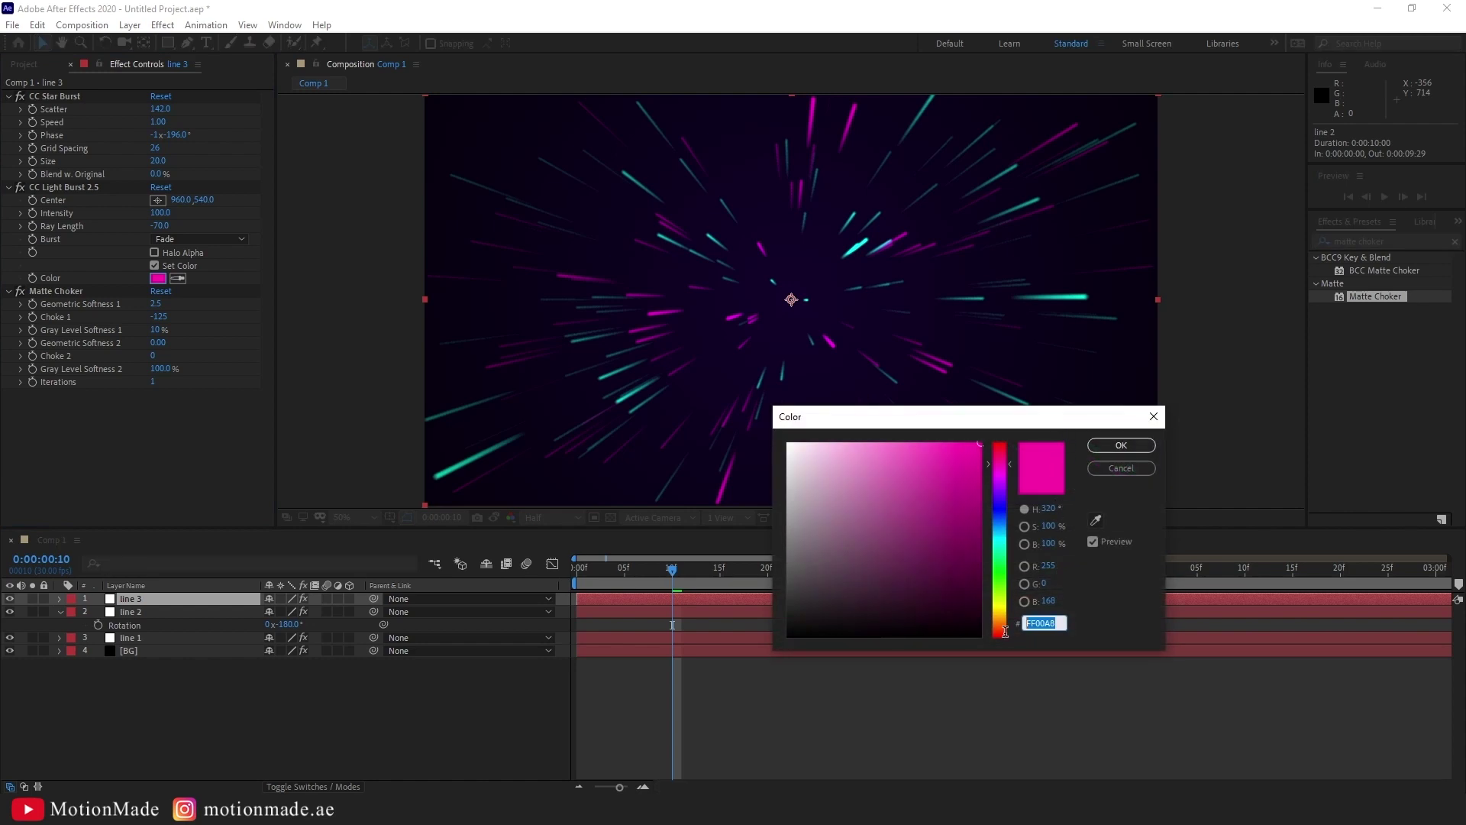
{"action": "type", "text": "5400FF"}
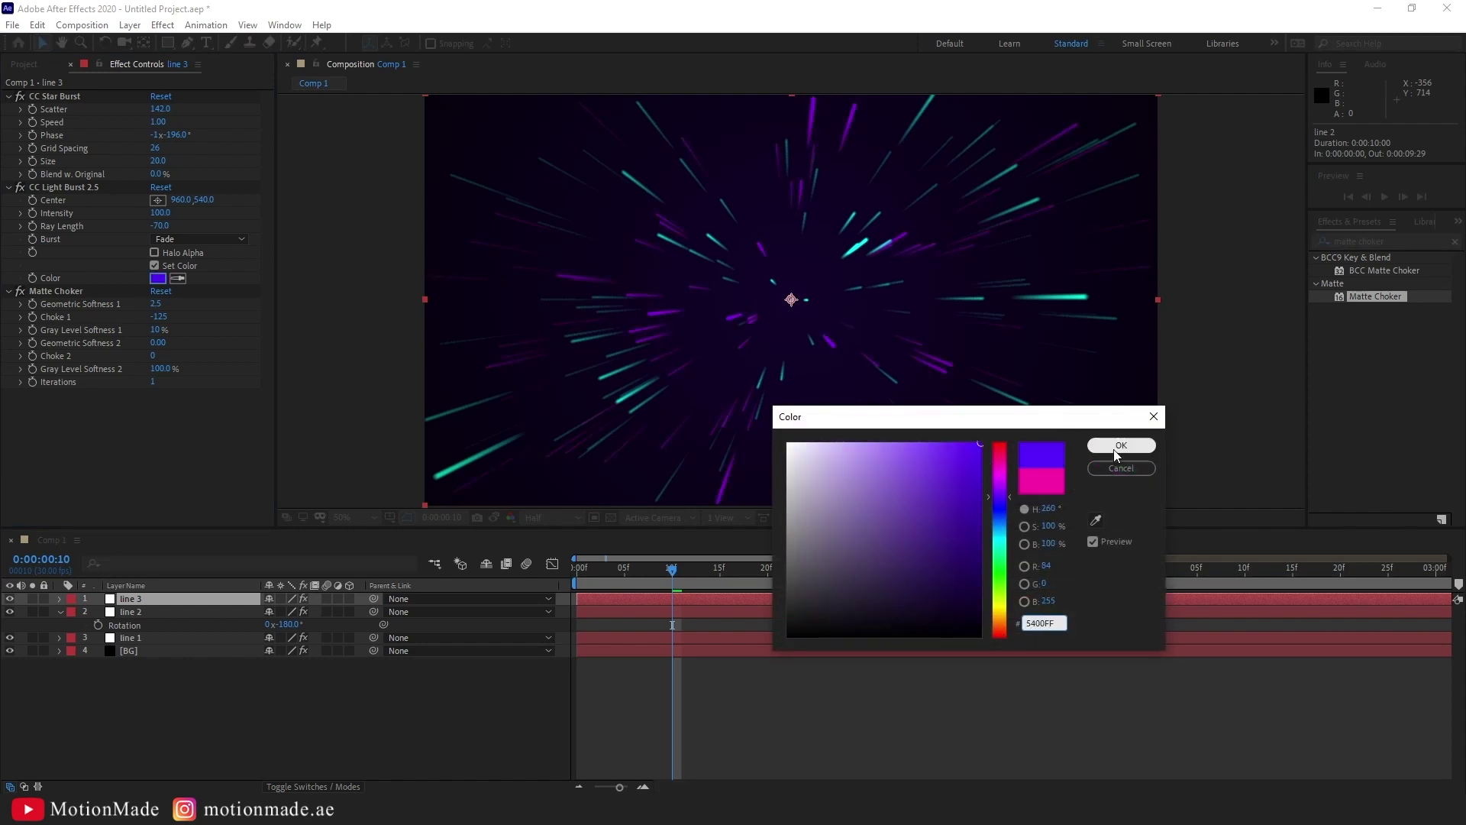
{"action": "left_click", "coordinate": [1120, 446]}
- On line 3, set the CC Star Burst scatter to 192 and phase to -1x-336°, and set the layer rotation to 0°
{"action": "key", "text": "Tab"}
{"action": "left_click", "coordinate": [177, 136]}
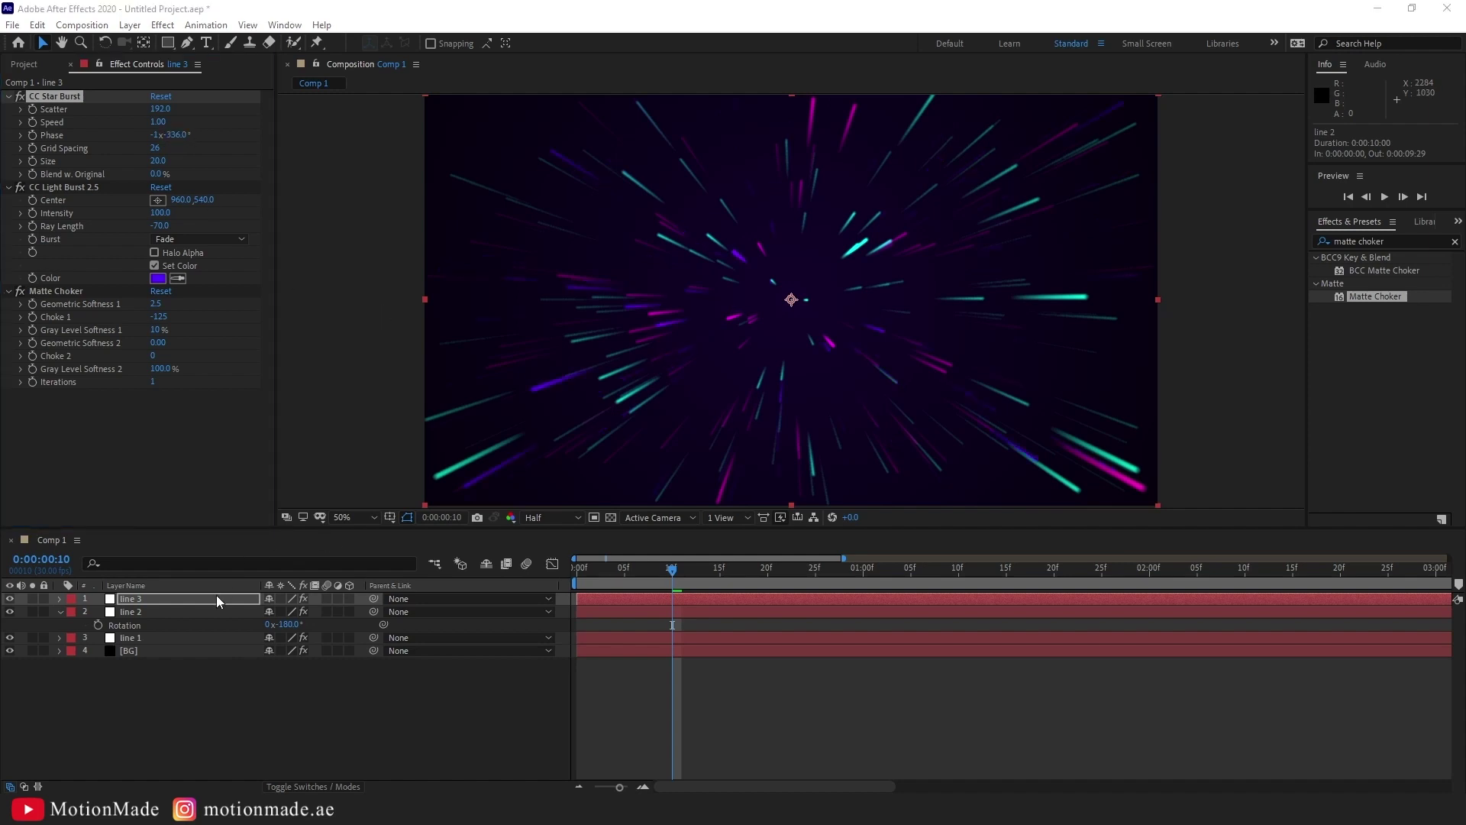
{"action": "left_click", "coordinate": [139, 601]}
{"action": "left_click", "coordinate": [61, 612]}
{"action": "key", "text": "r"}
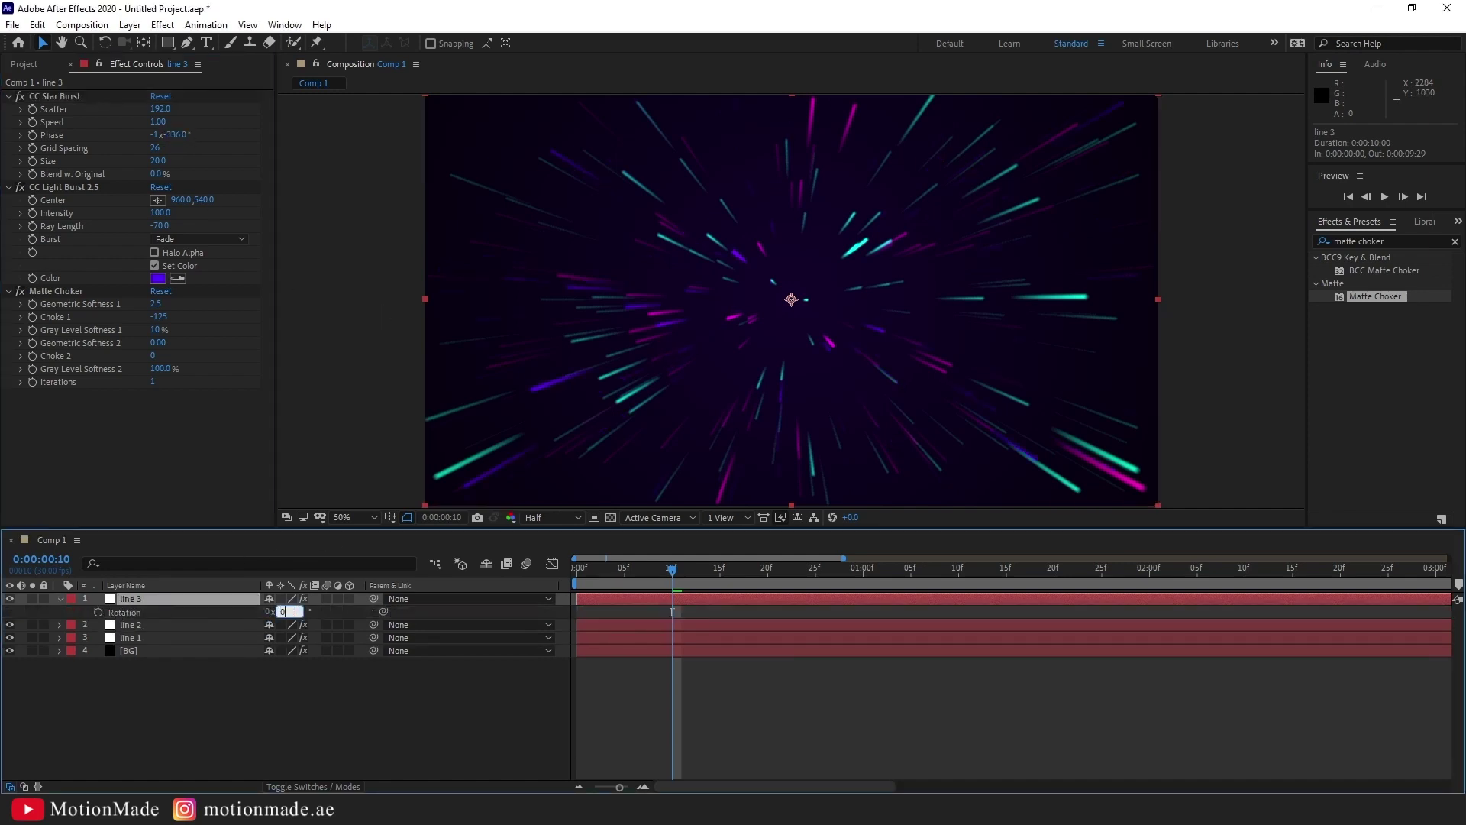
- Add a new adjustment layer above the line layers
{"action": "right_click", "coordinate": [256, 735]}
{"action": "mouse_move", "coordinate": [343, 573]}
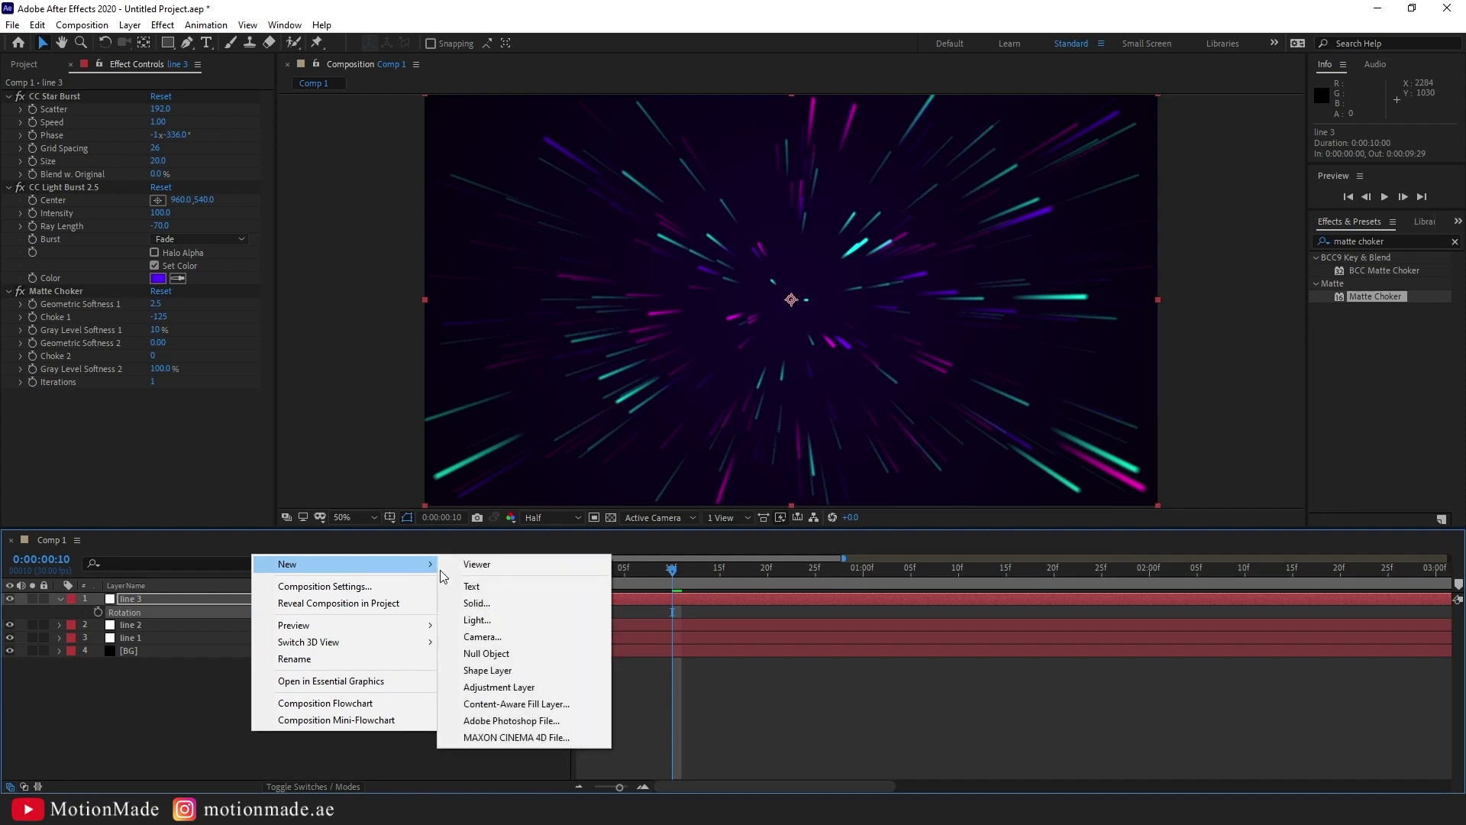
{"action": "left_click", "coordinate": [505, 686]}
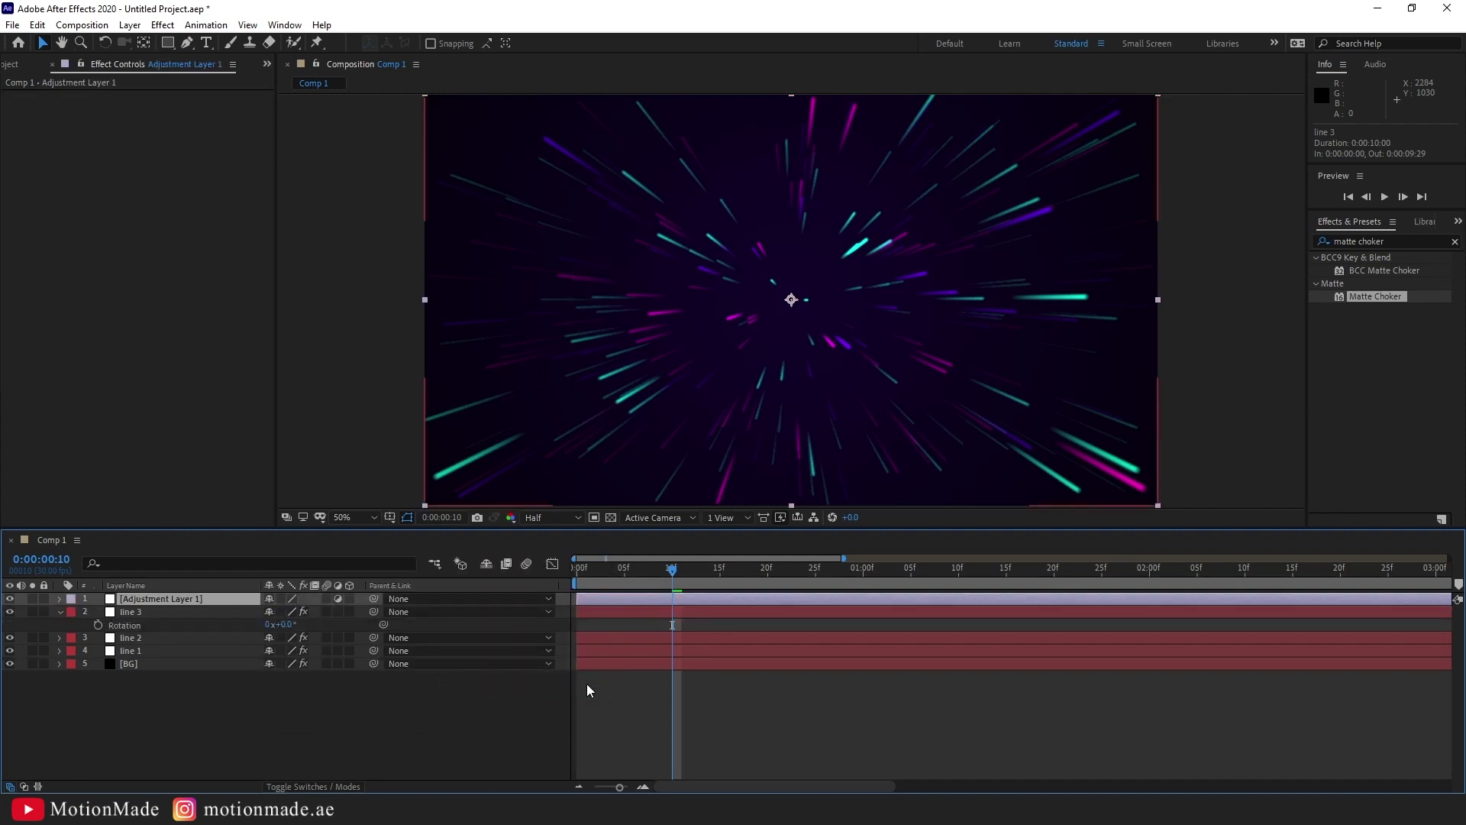
- Apply the CC Lens effect to the adjustment layer
{"action": "key", "text": "ctrl+5"}
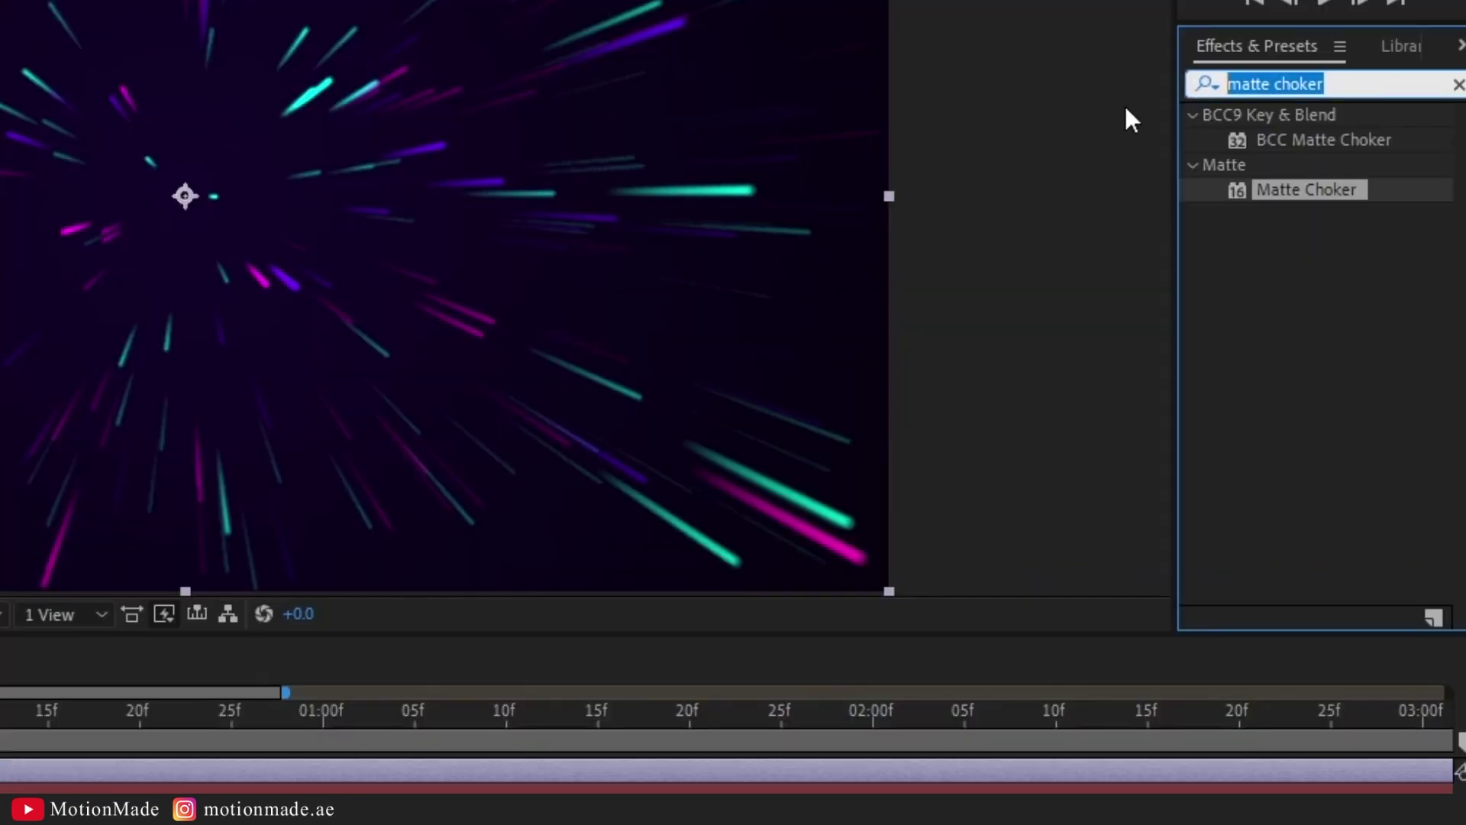
{"action": "type", "text": "cc lens"}
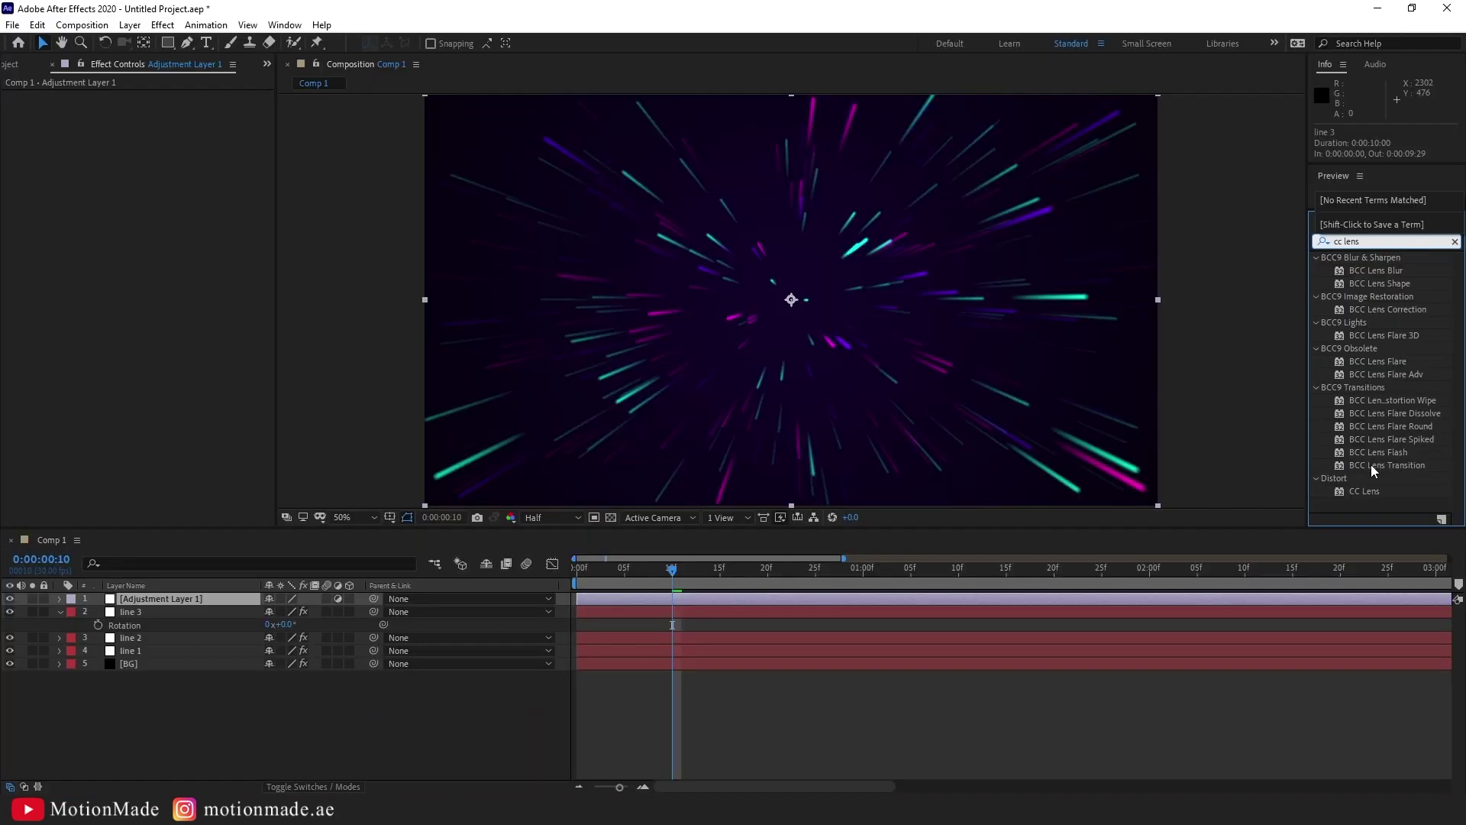
{"action": "left_click", "coordinate": [1275, 569]}
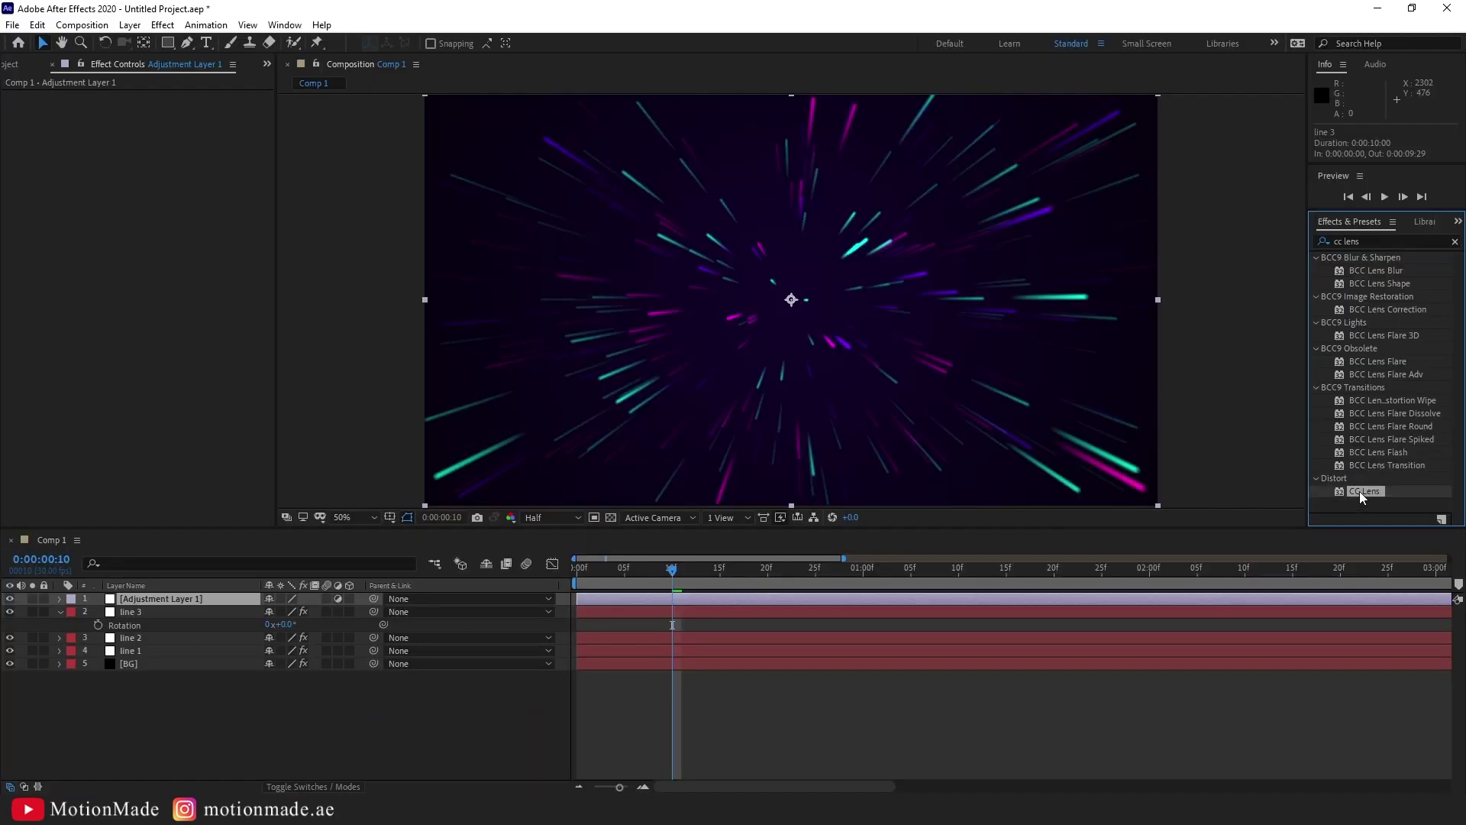
{"action": "left_click_drag", "start_coordinate": [1359, 492], "coordinate": [159, 601]}
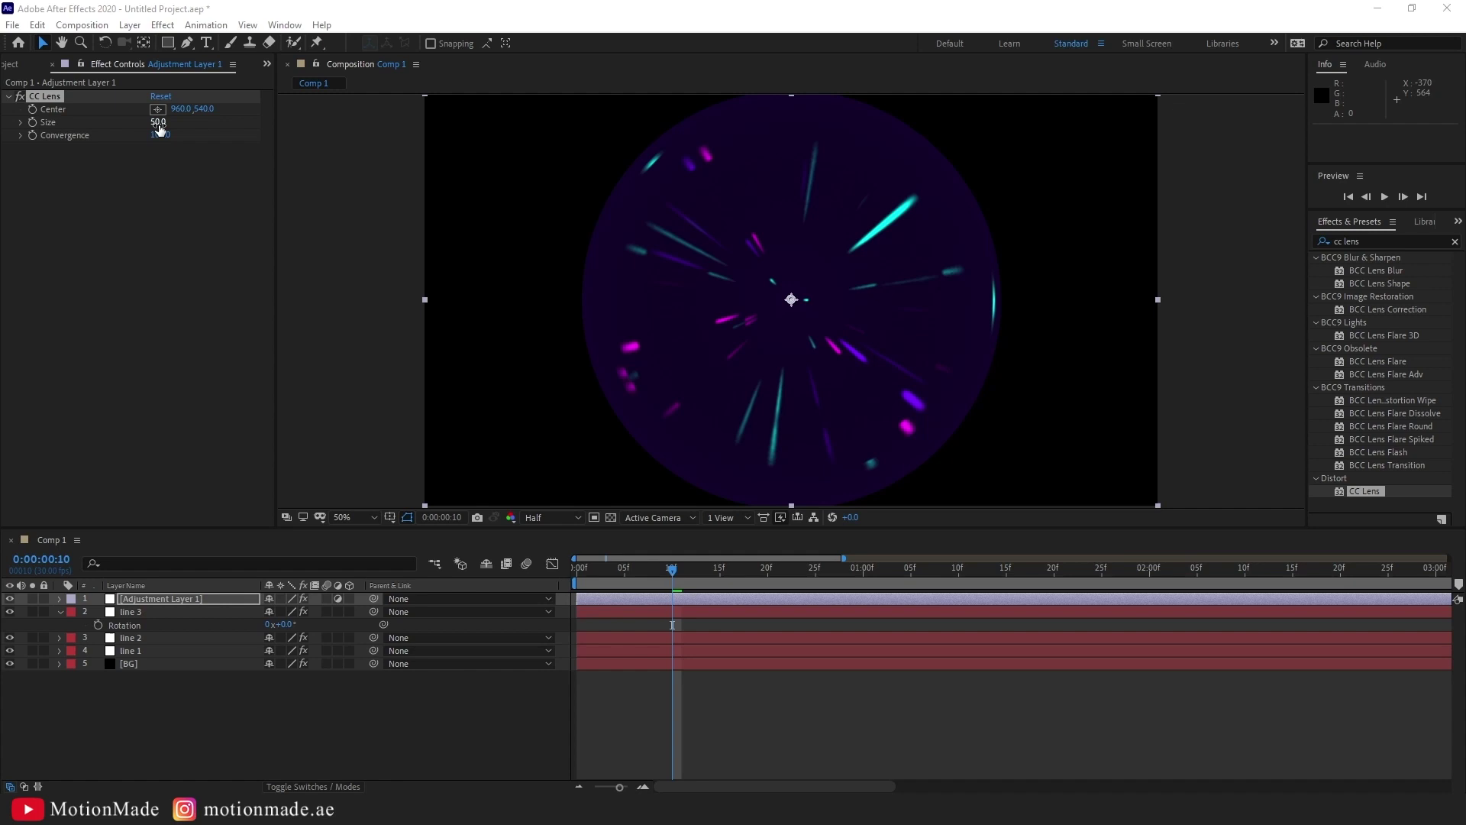
- Set the CC Lens size to 158 and preview the streak animation
{"action": "left_click", "coordinate": [159, 125]}
{"action": "type", "text": "15"}
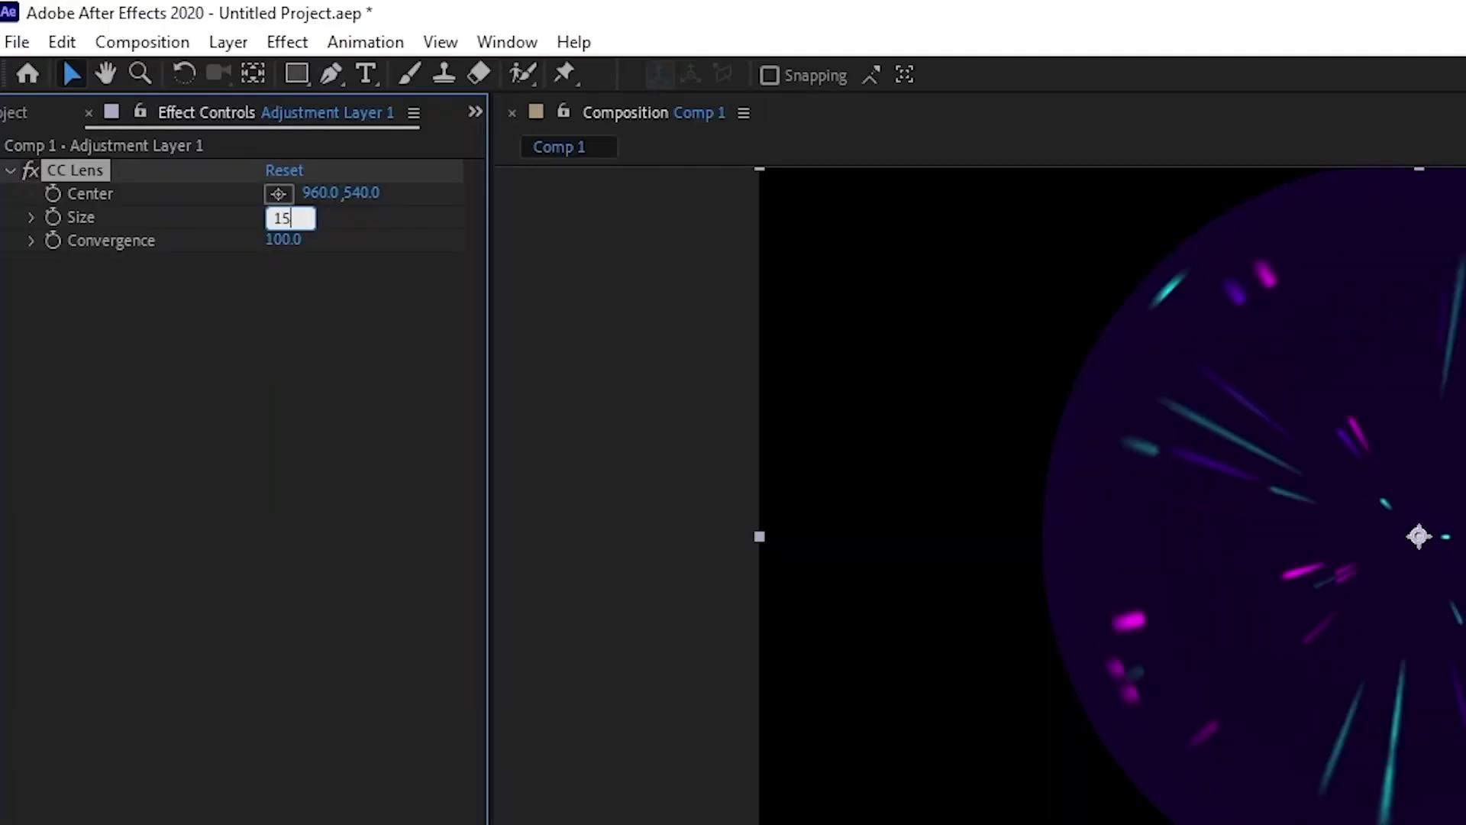
{"action": "type", "text": "8"}
{"action": "key", "text": "Return"}
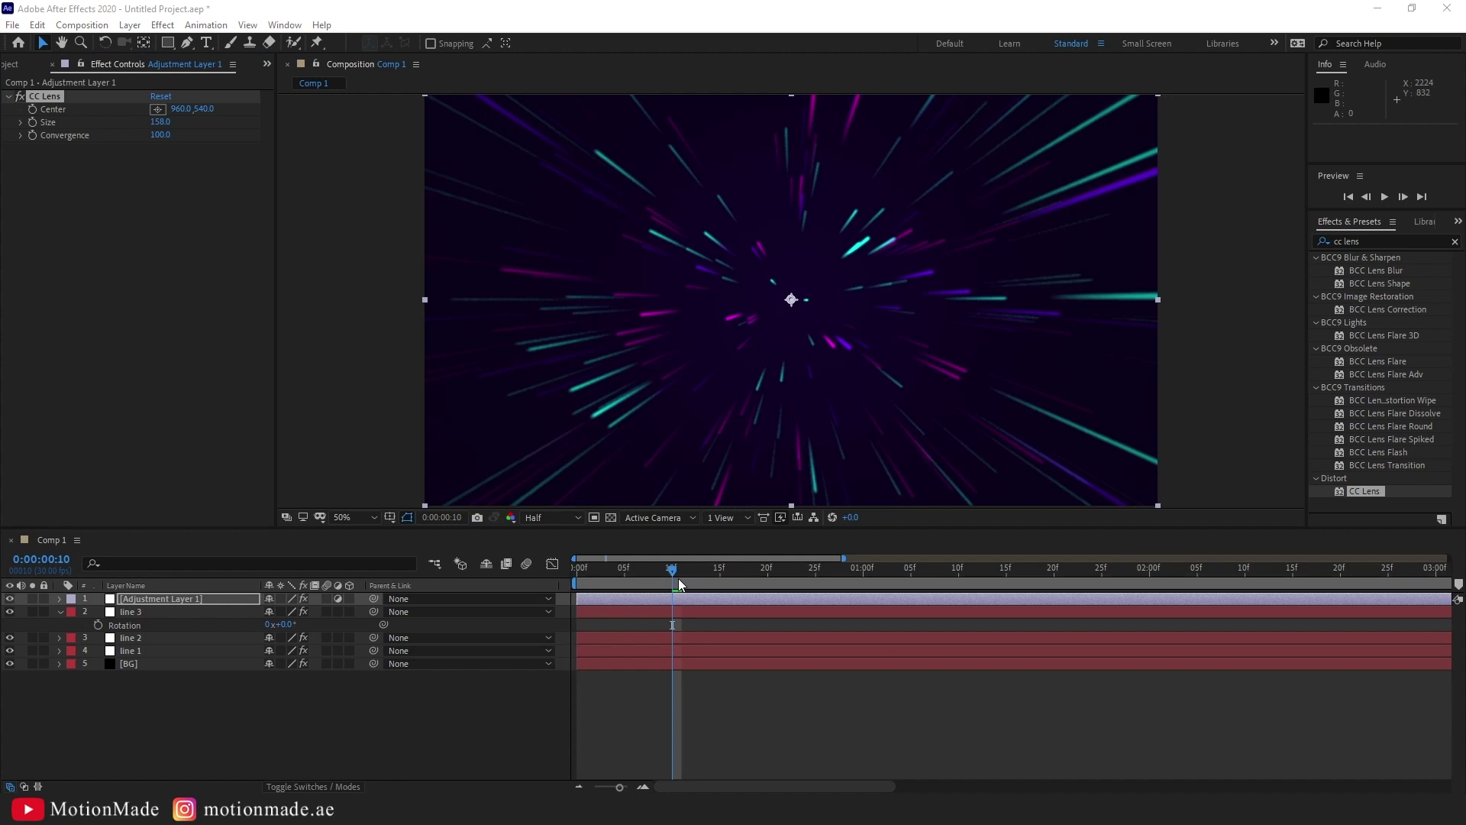
{"action": "left_click", "coordinate": [679, 585]}
{"action": "key", "text": "space"}
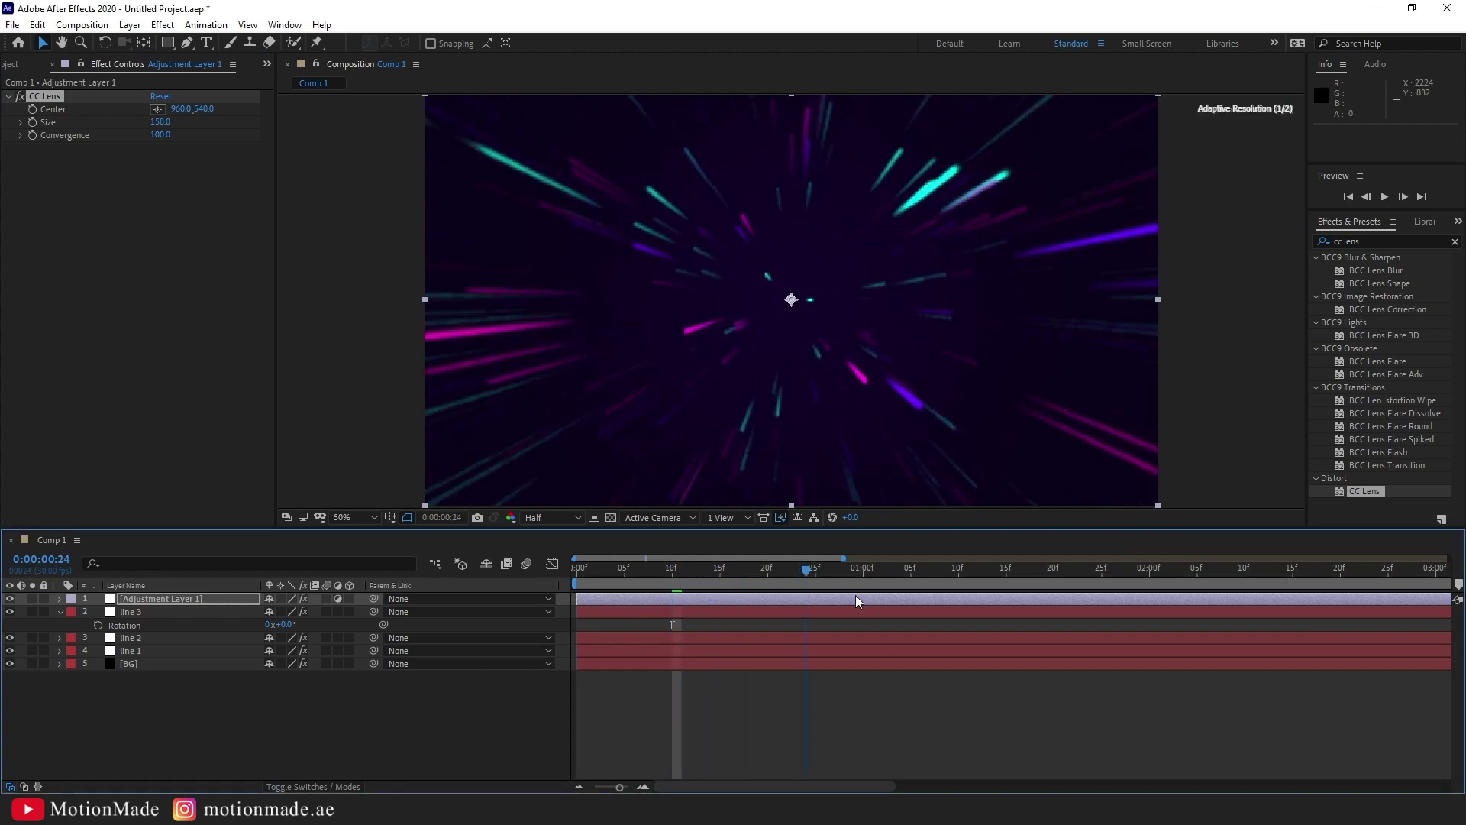
- Pre-compose the adjustment layer and the three line layers into a composition named "lines", moving all attributes into it
{"action": "left_click", "coordinate": [141, 653], "text": "shift"}
{"action": "right_click", "coordinate": [143, 657]}
{"action": "left_click", "coordinate": [198, 569]}
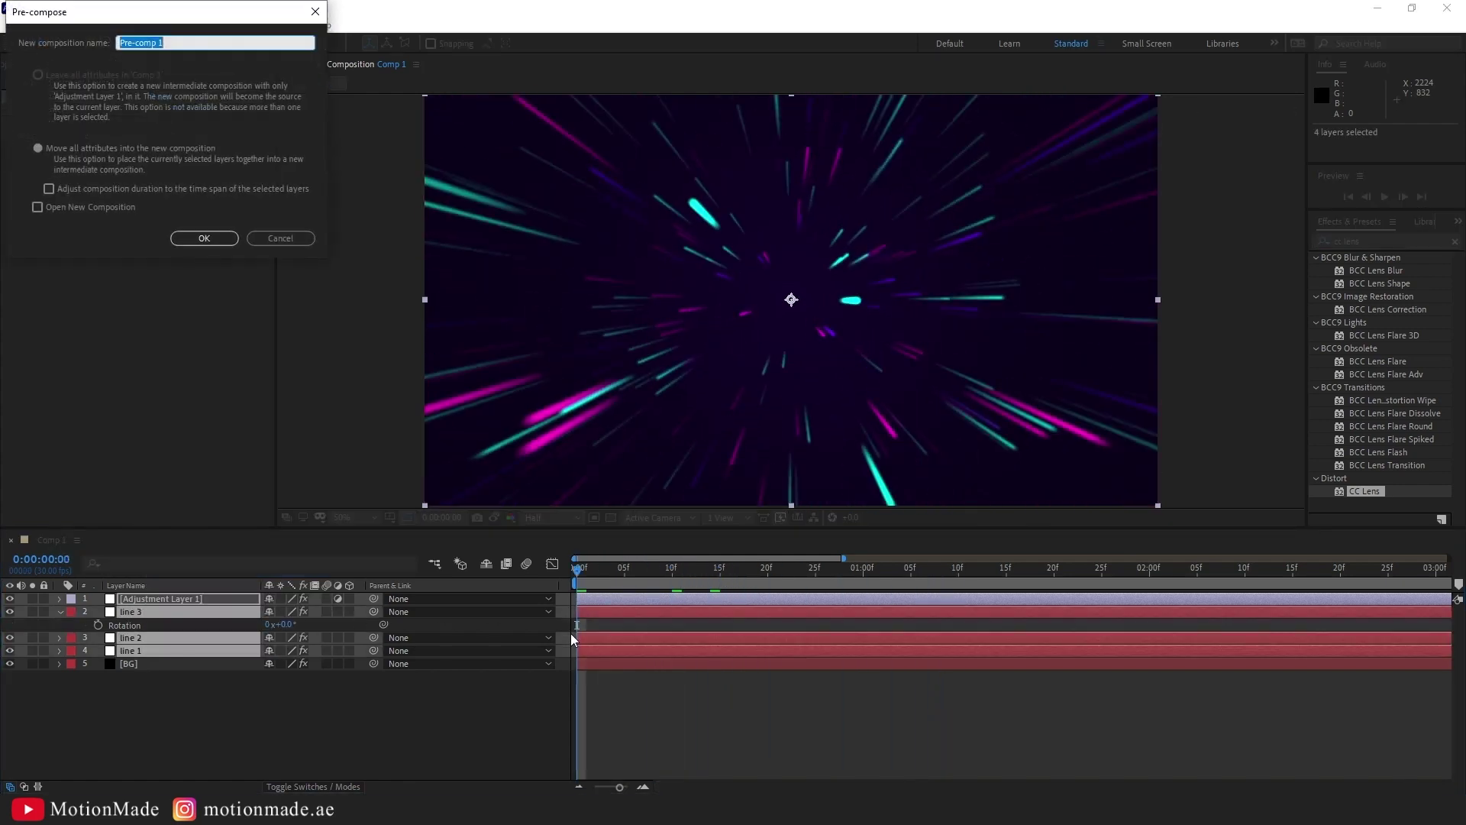
{"action": "left_click", "coordinate": [406, 190]}
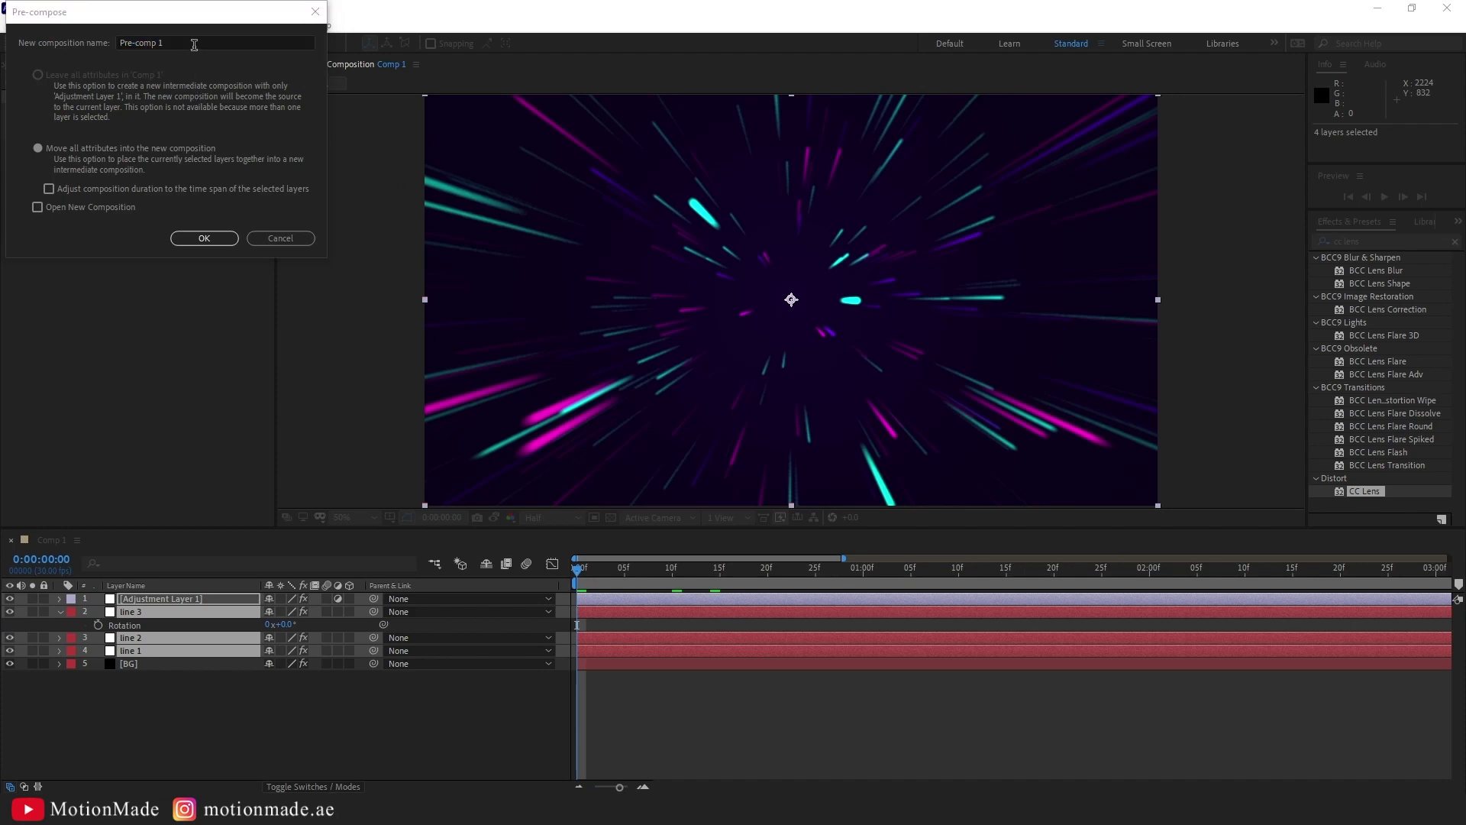
{"action": "left_click", "coordinate": [194, 43]}
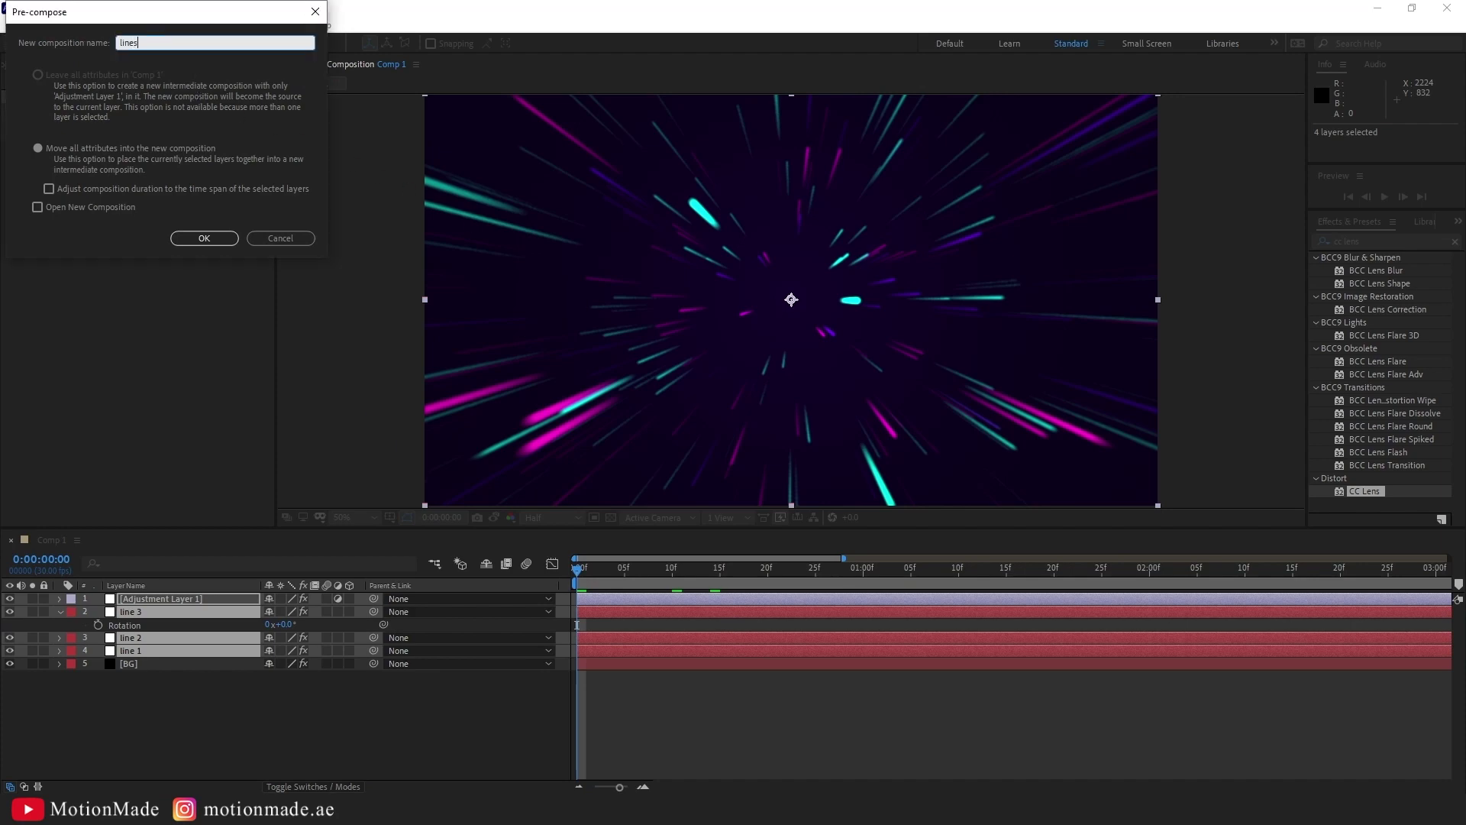
{"action": "left_click", "coordinate": [49, 189]}
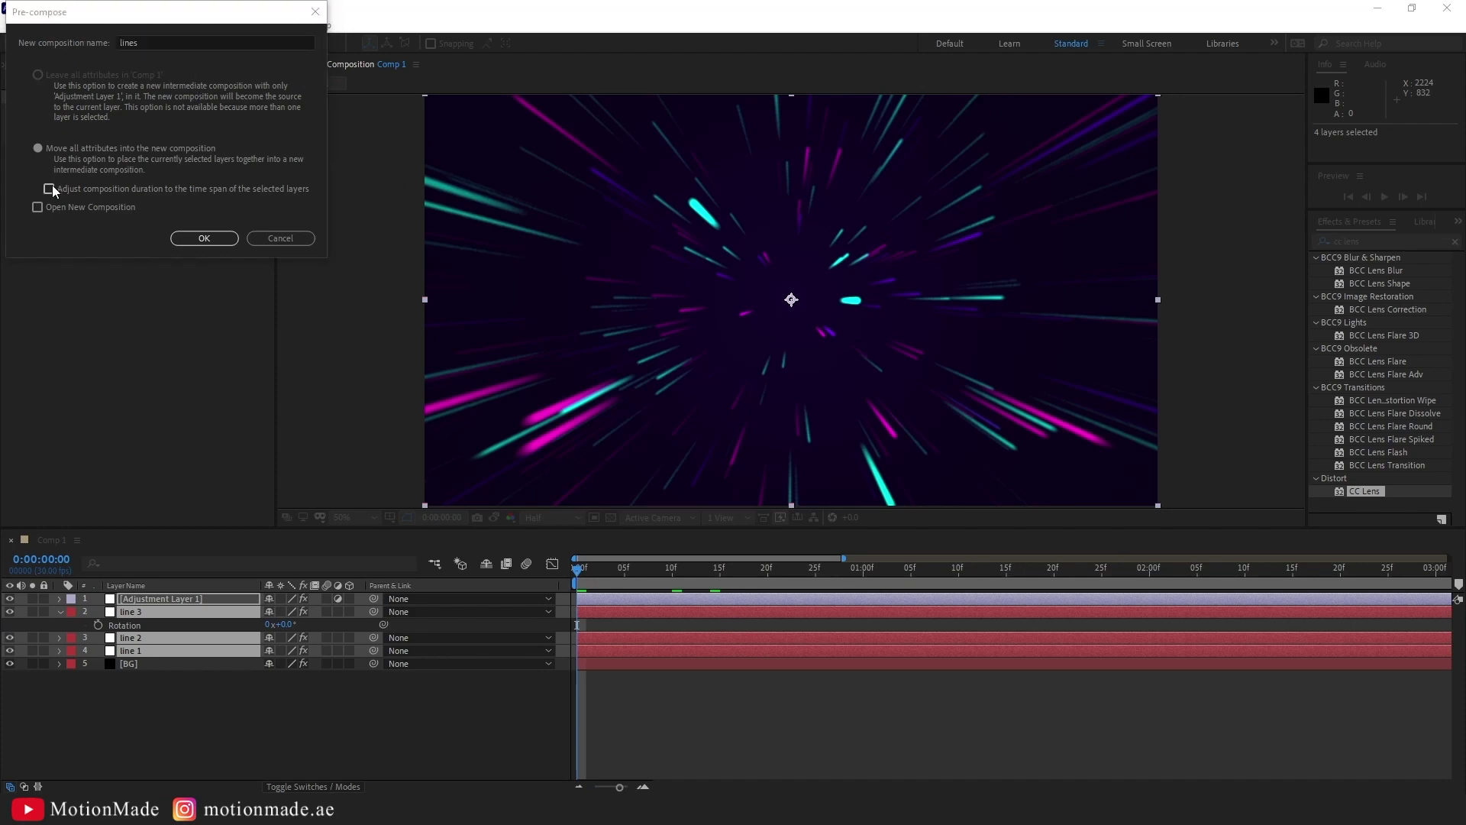
{"action": "left_click", "coordinate": [215, 243]}
- Find the Stylize Glow effect and apply it to the lines layer
{"action": "left_click_drag", "start_coordinate": [1369, 241], "coordinate": [1300, 245]}
{"action": "type", "text": "glow"}
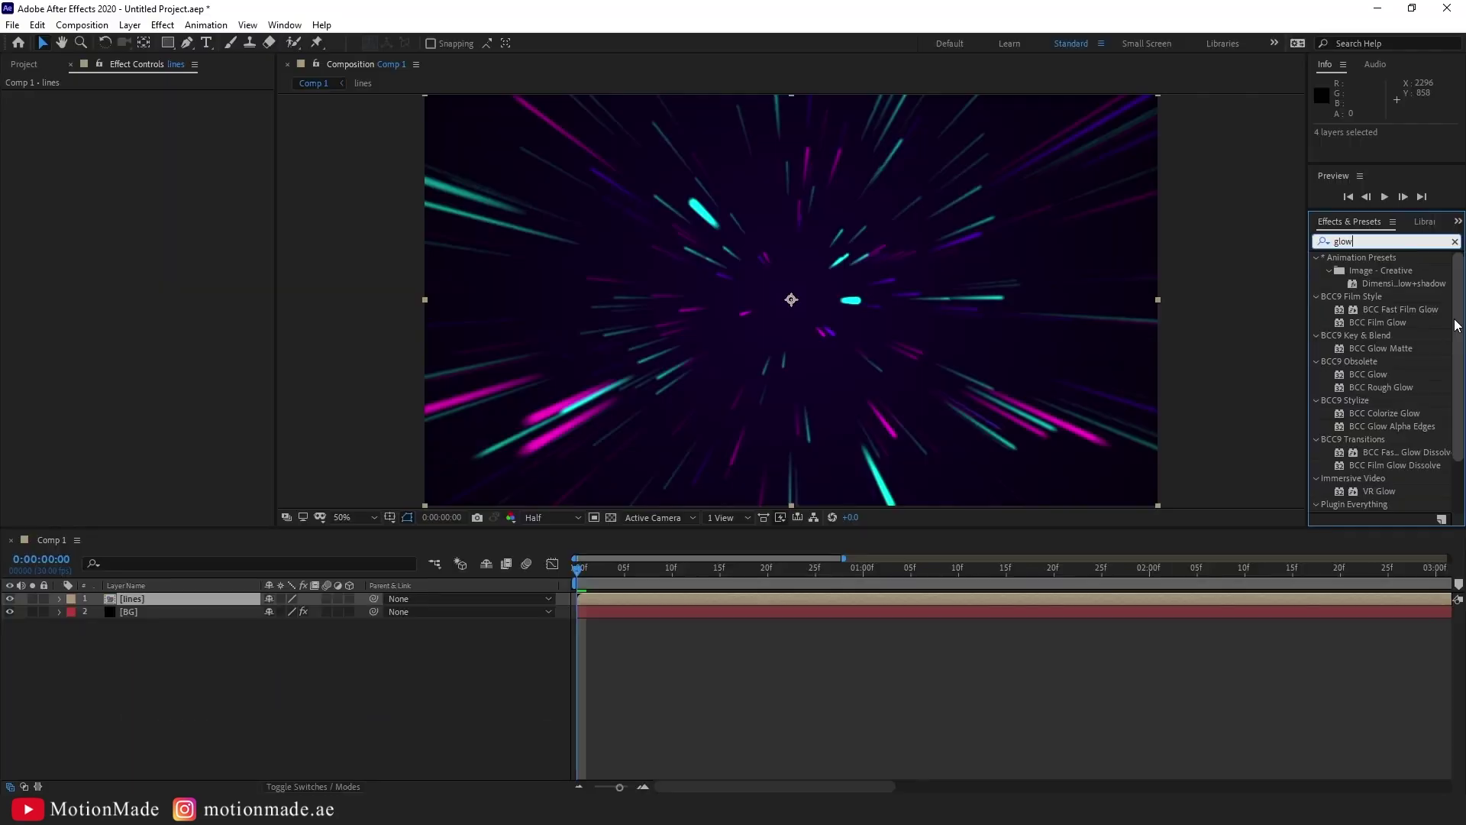
{"action": "left_click_drag", "start_coordinate": [1446, 255], "coordinate": [1444, 352]}
{"action": "left_click", "coordinate": [1380, 507]}
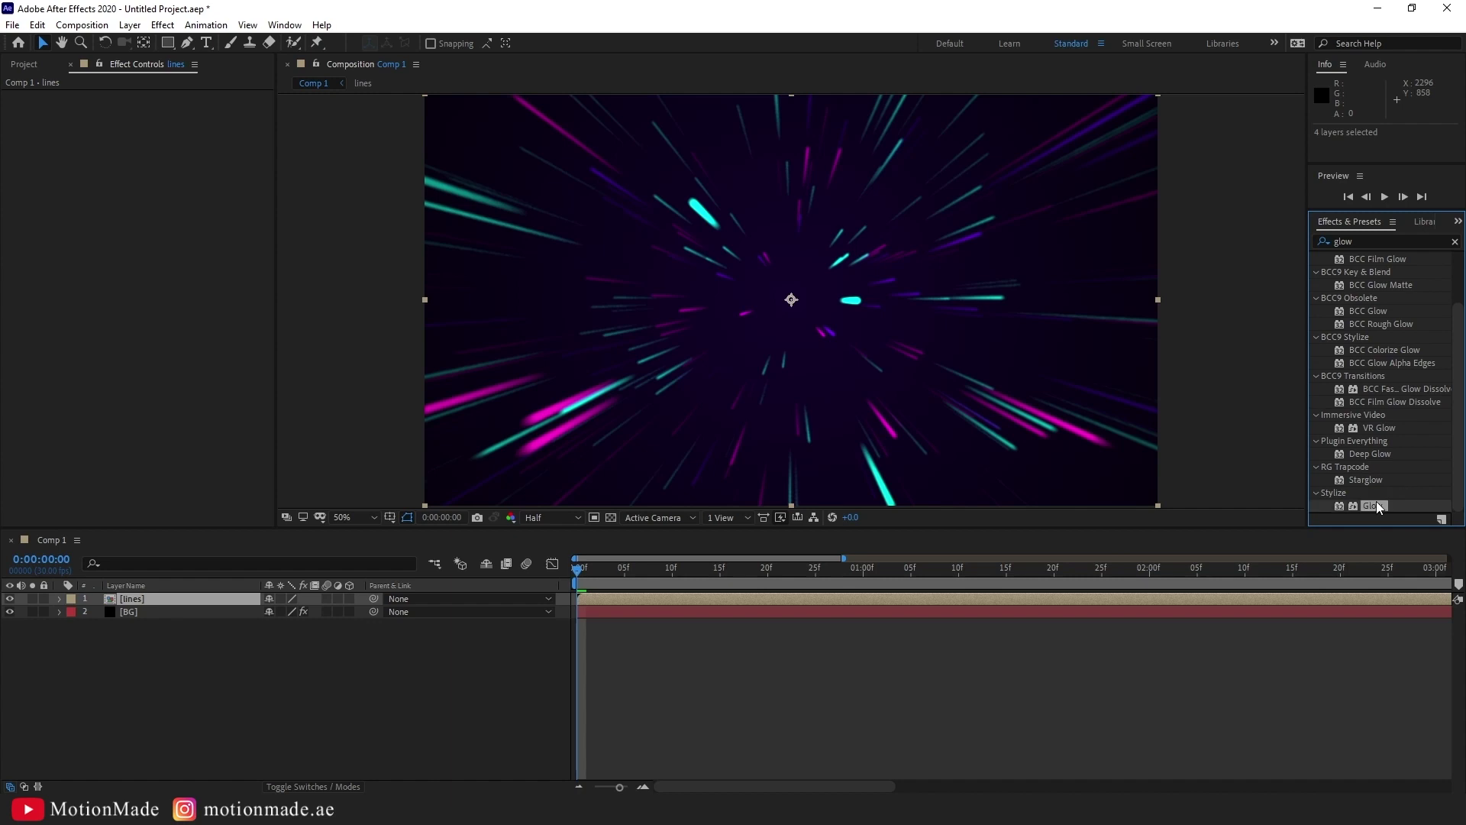
{"action": "left_click_drag", "start_coordinate": [1379, 507], "coordinate": [278, 600]}
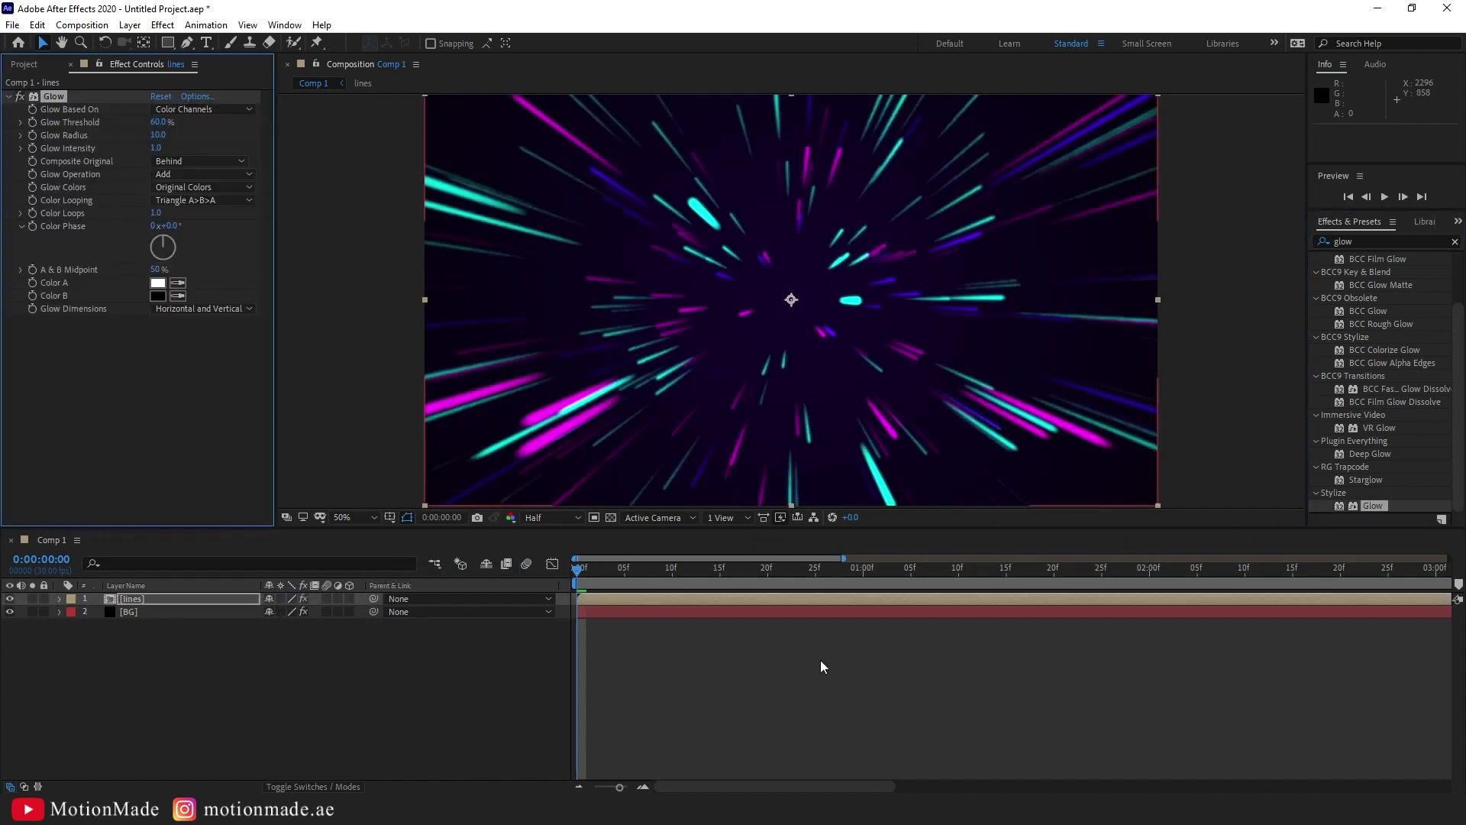
- Set the Glow effect's radius to 293 on the lines layer
{"action": "left_click", "coordinate": [156, 135]}
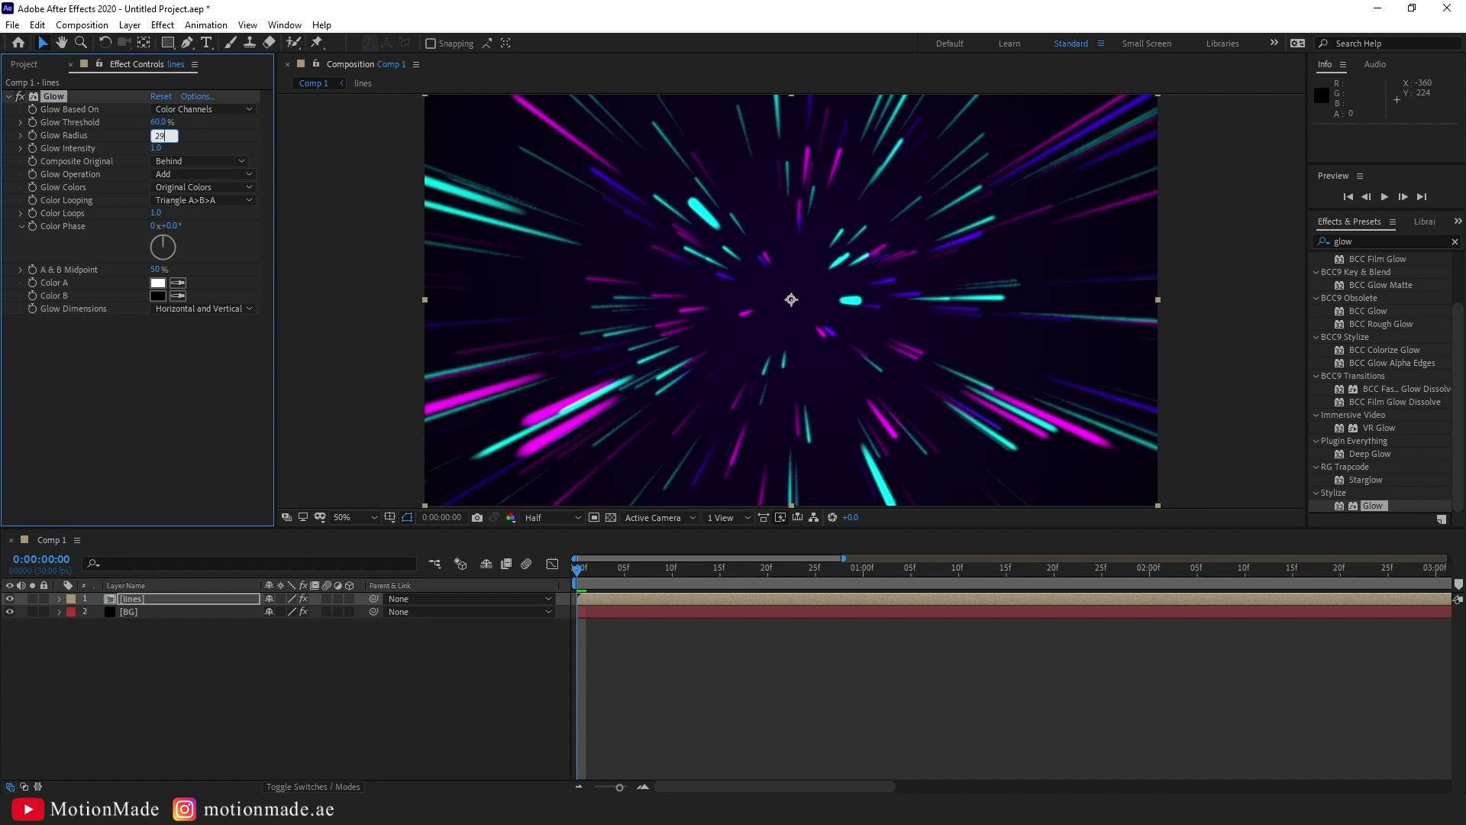
{"action": "type", "text": "293"}
{"action": "key", "text": "Return"}
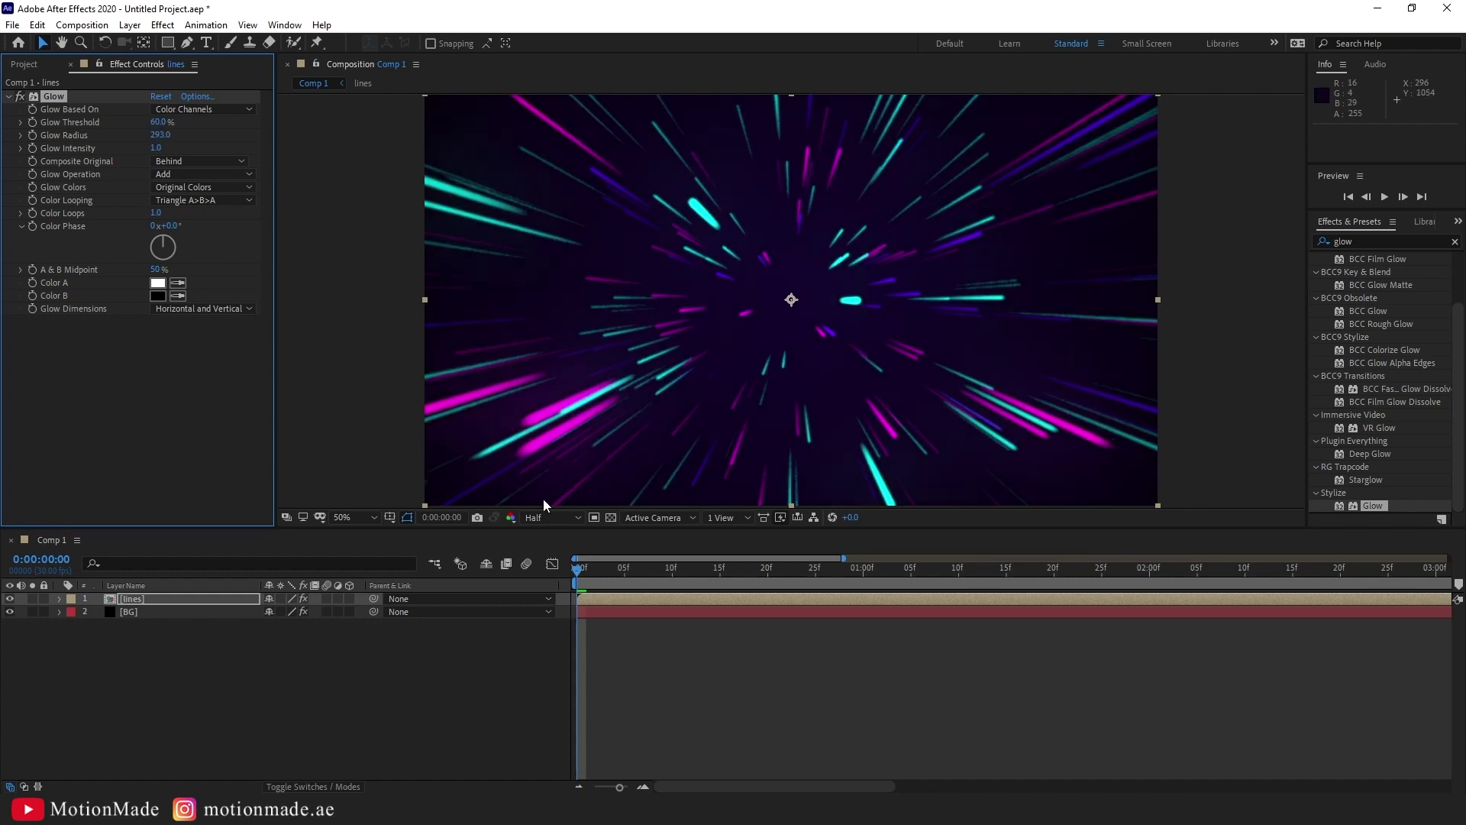
- Duplicate the Glow effect on the lines layer and set the copy's glow radius to 34
{"action": "key", "text": "ctrl+d"}
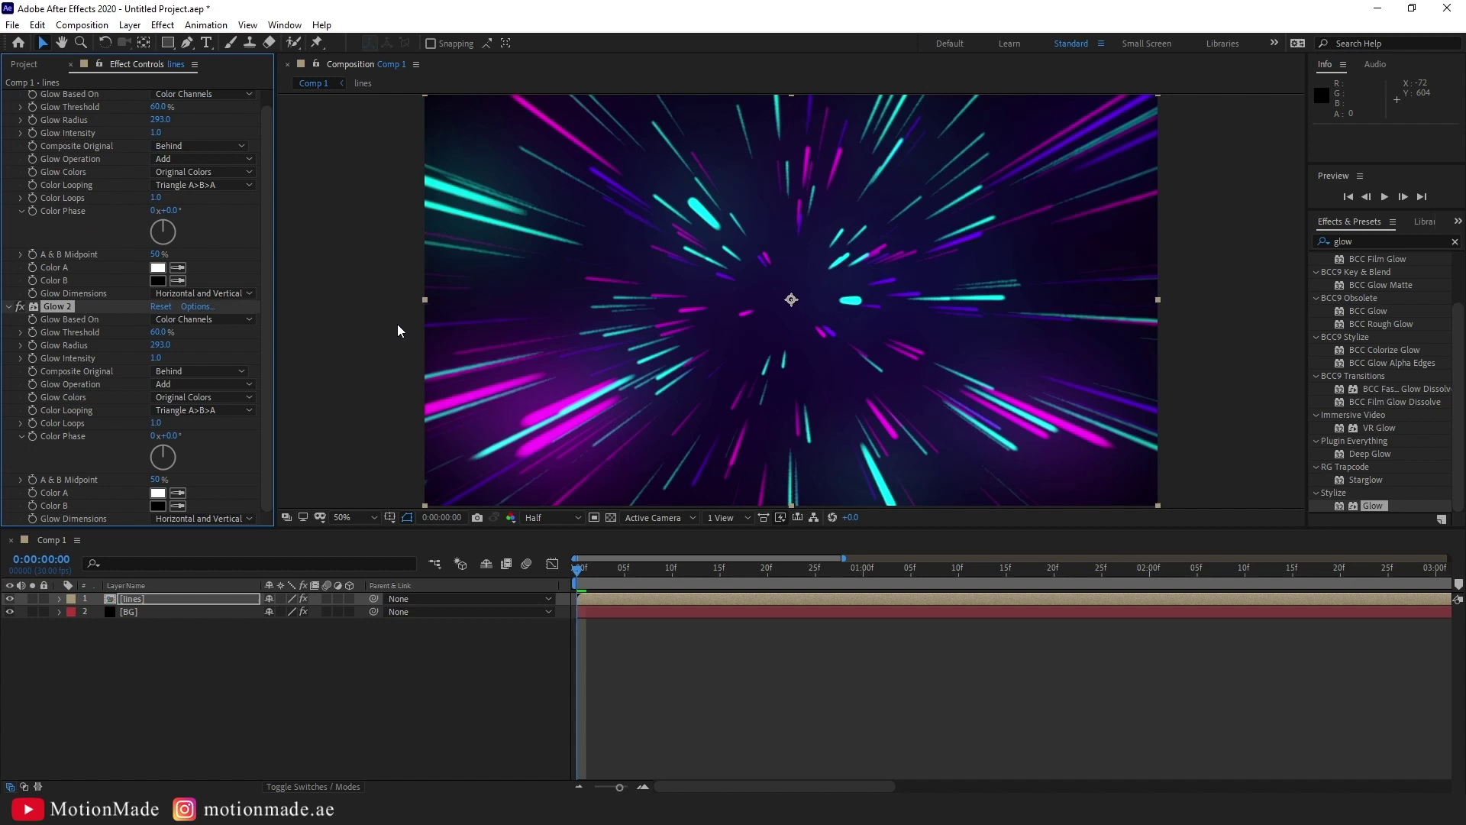
{"action": "left_click", "coordinate": [159, 345]}
{"action": "type", "text": "34"}
{"action": "key", "text": "Return"}
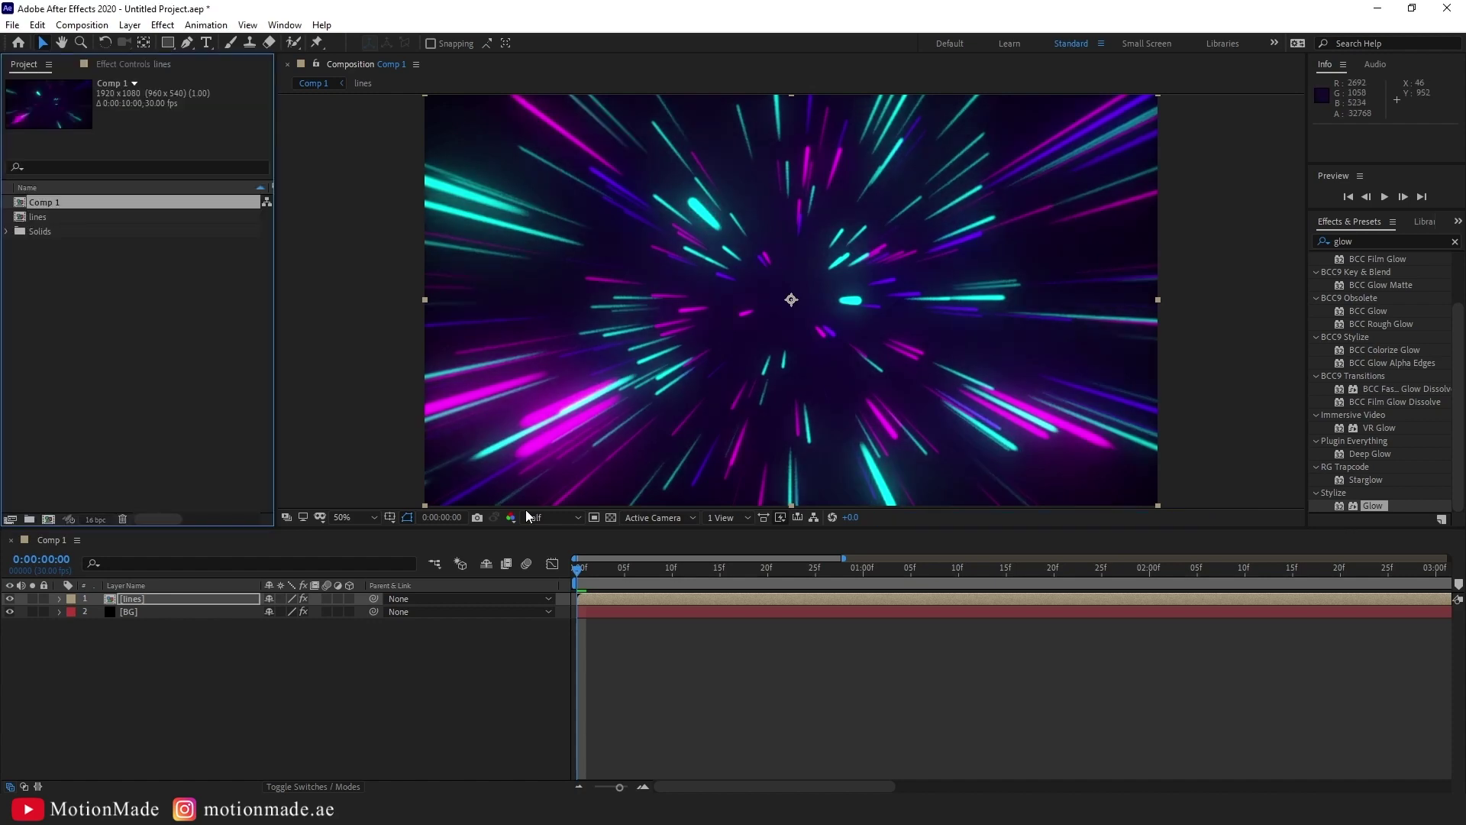
- Add a new adjustment layer above the lines layer and rename it "color"
{"action": "right_click", "coordinate": [228, 755]}
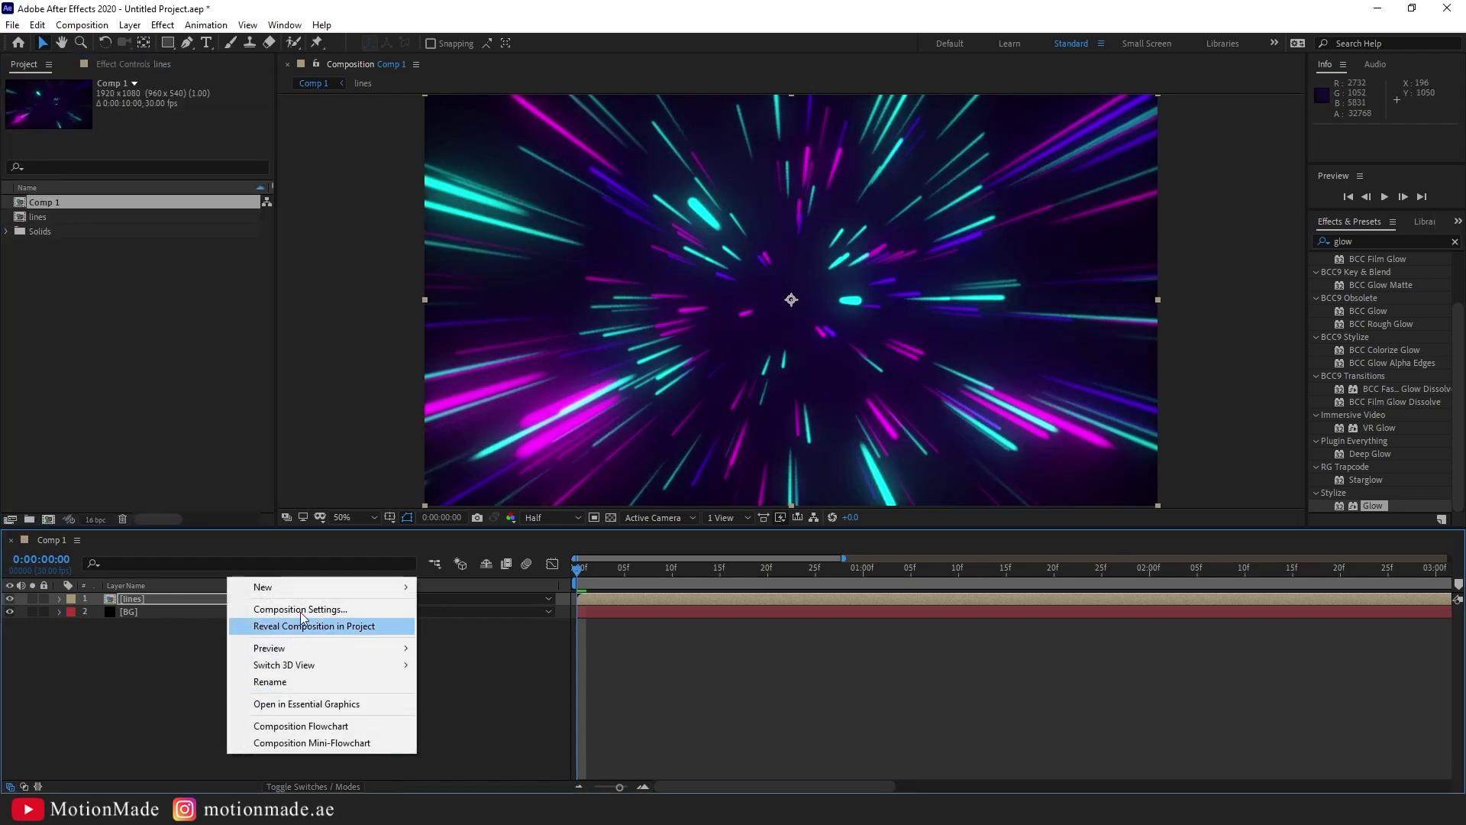
{"action": "mouse_move", "coordinate": [313, 589]}
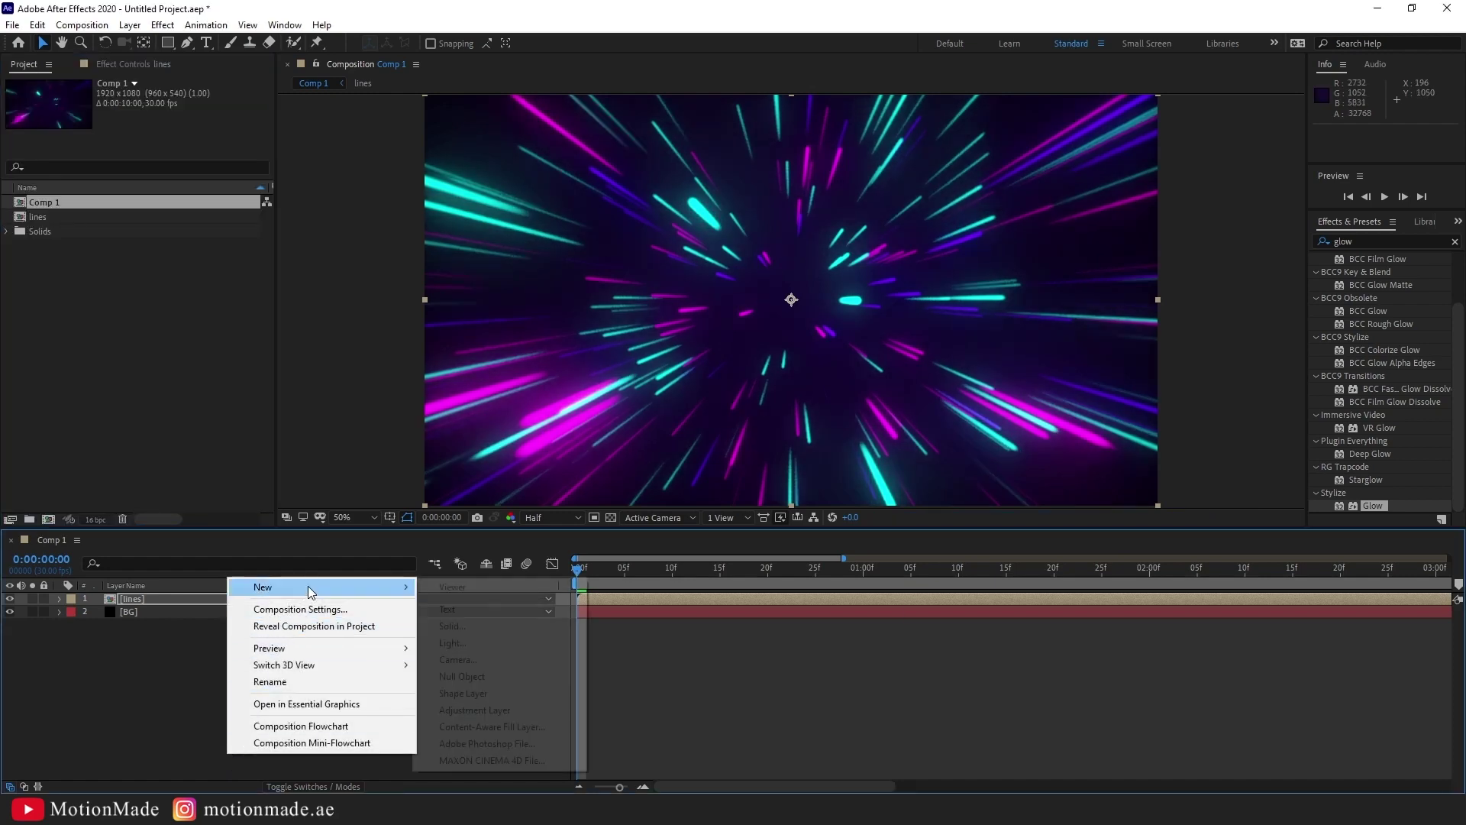
{"action": "left_click", "coordinate": [498, 710]}
{"action": "right_click", "coordinate": [145, 601]}
{"action": "left_click", "coordinate": [187, 573]}
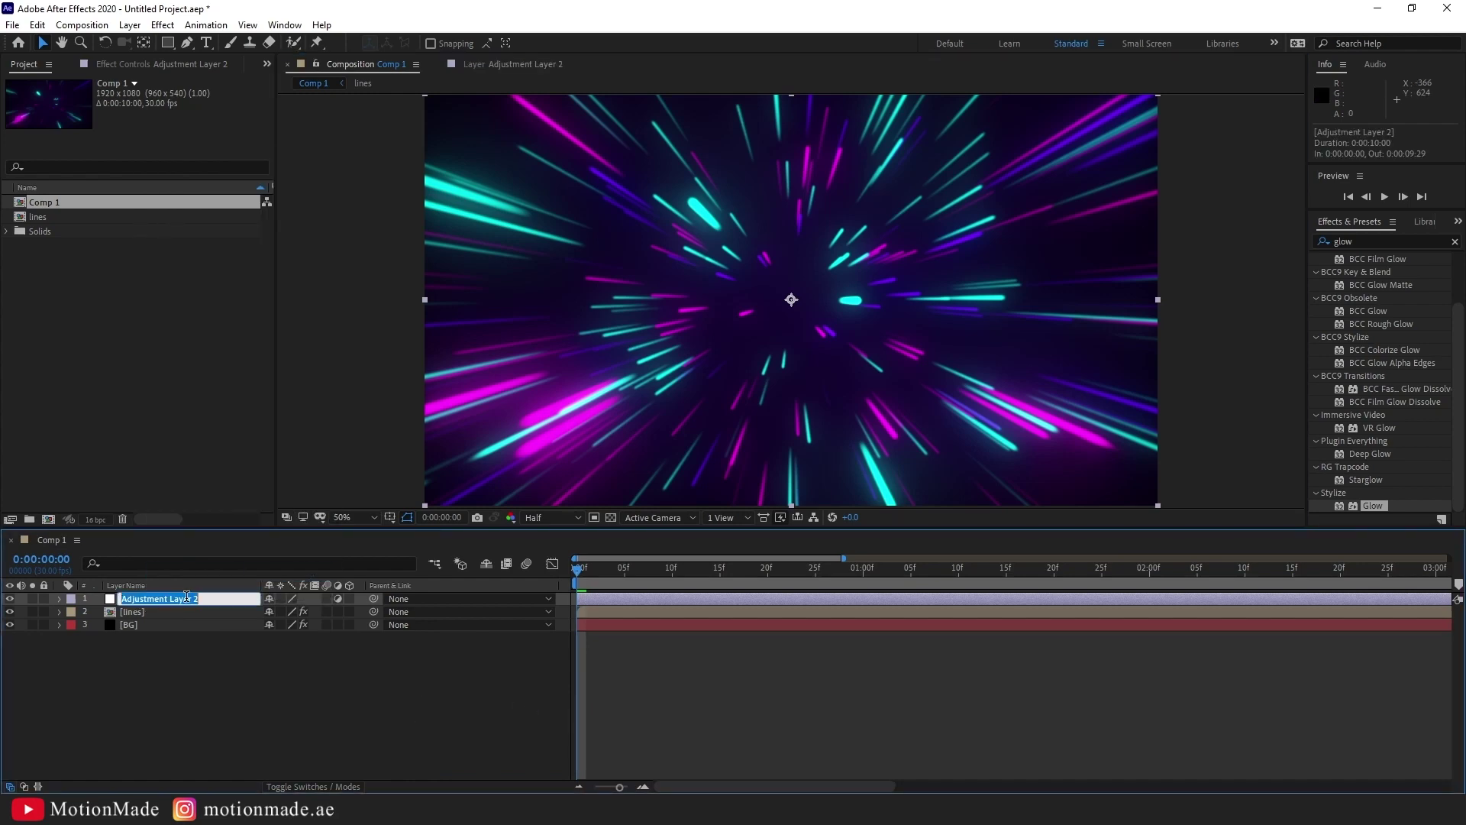
{"action": "left_click", "coordinate": [194, 651]}
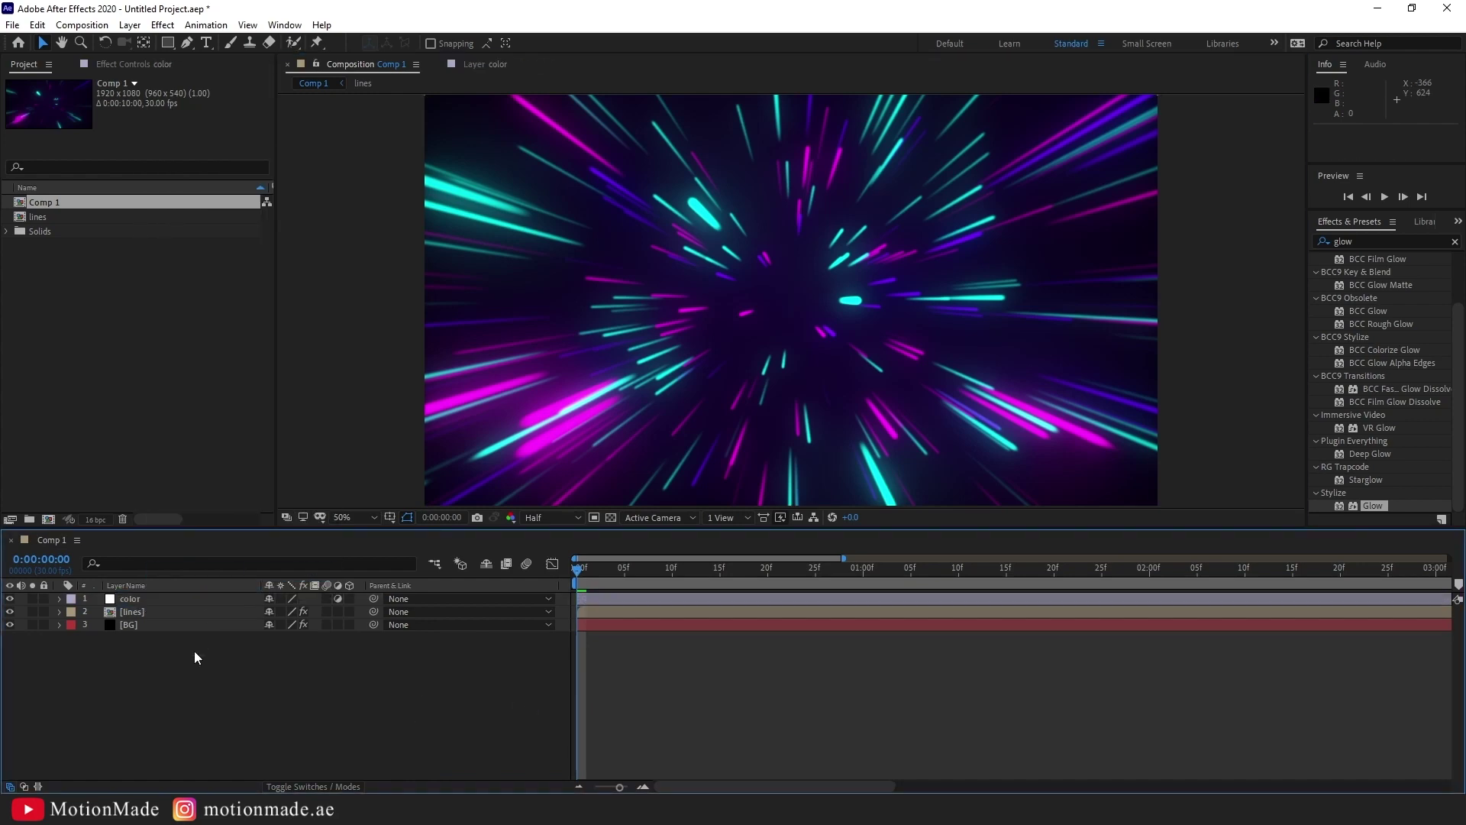
- Find the Invert effect and apply it to the color adjustment layer
{"action": "left_click_drag", "start_coordinate": [1357, 242], "coordinate": [1286, 241]}
{"action": "type", "text": "inve"}
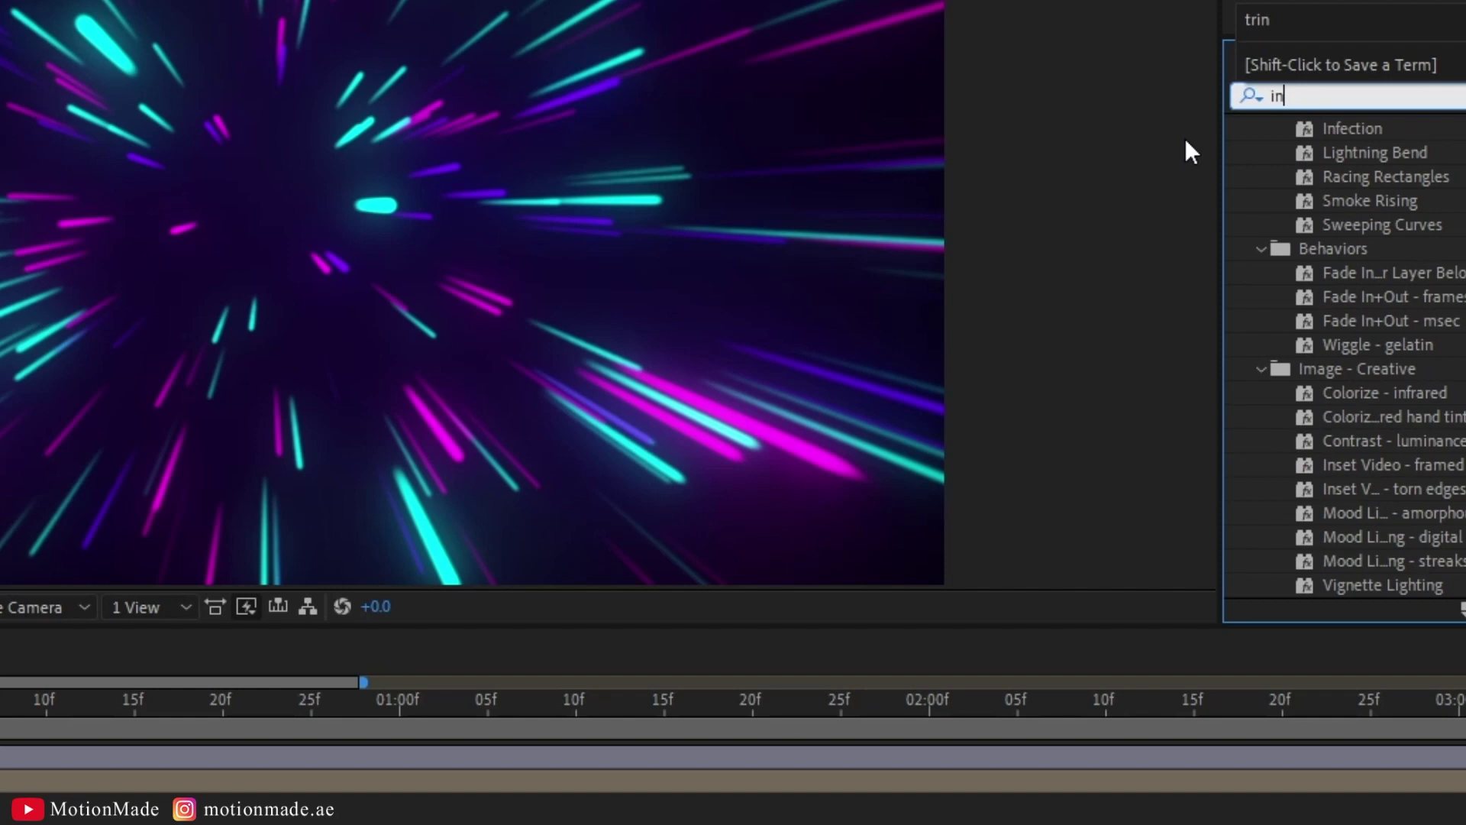
{"action": "type", "text": "rt"}
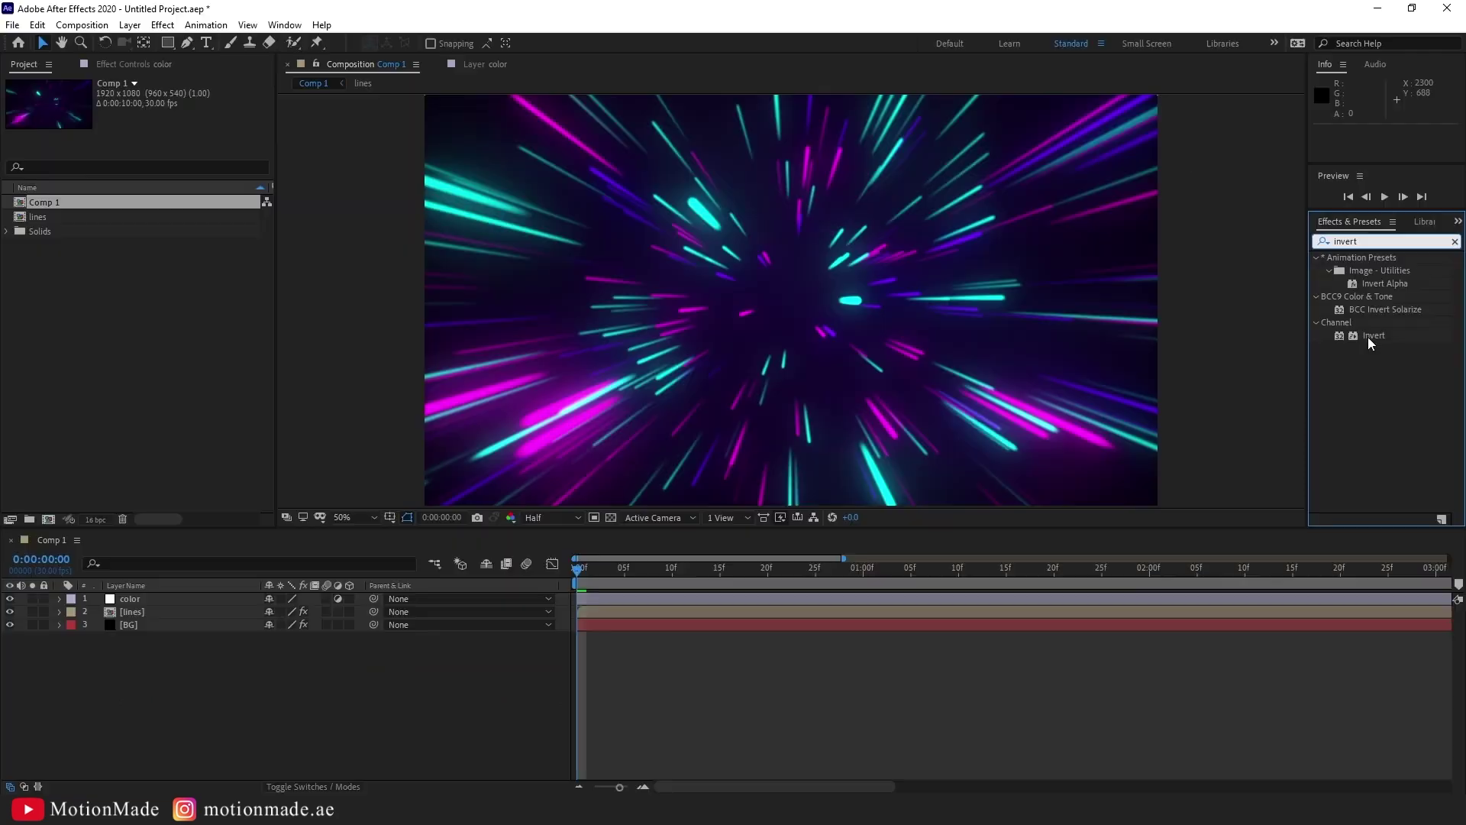
{"action": "left_click_drag", "start_coordinate": [1344, 269], "coordinate": [204, 596]}
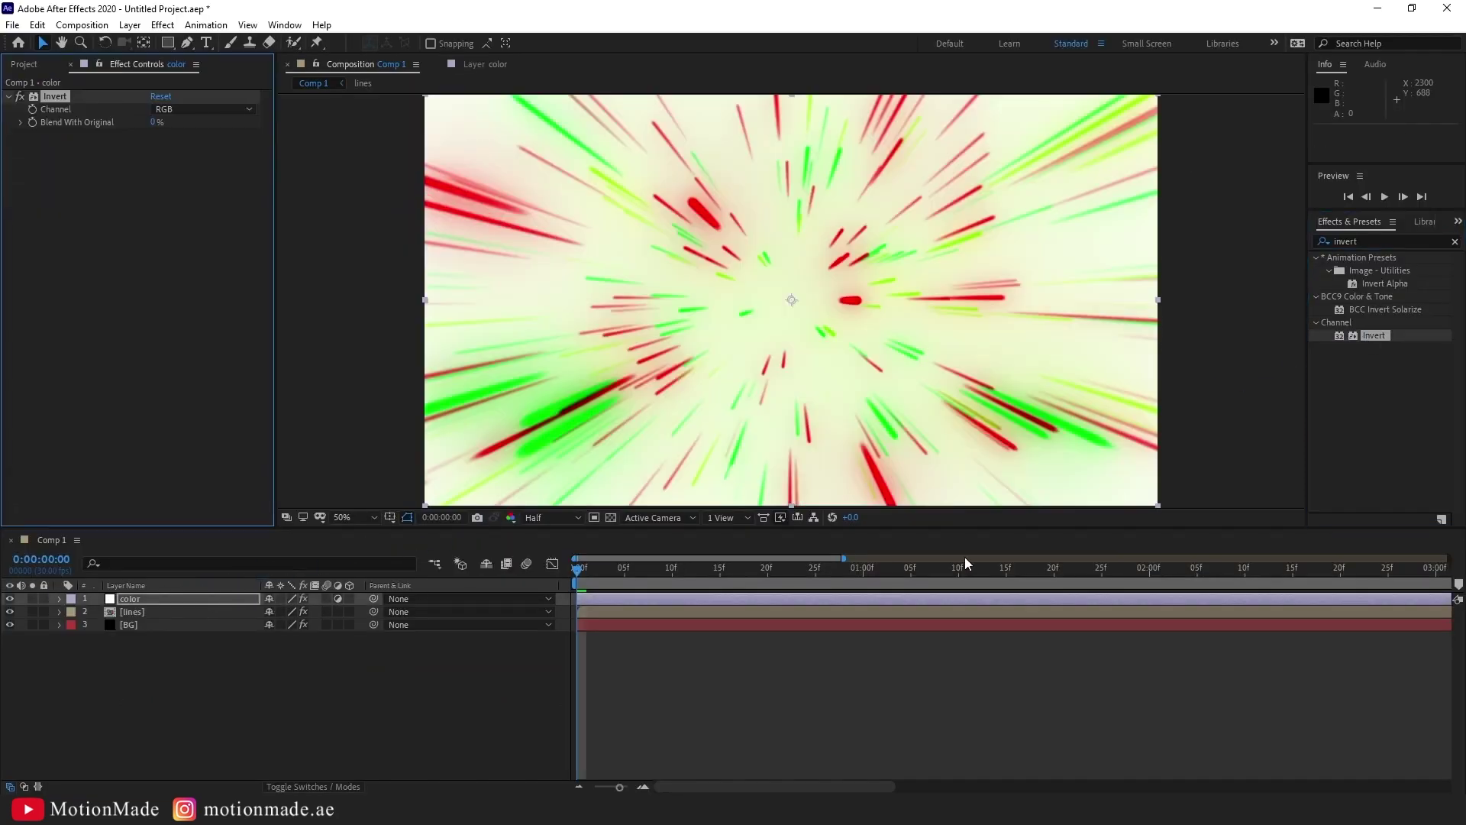
- Try In Phase Chrominance and Quadrature Chrominance as the Invert effect's channel and preview the recolored streaks
{"action": "left_click", "coordinate": [201, 110]}
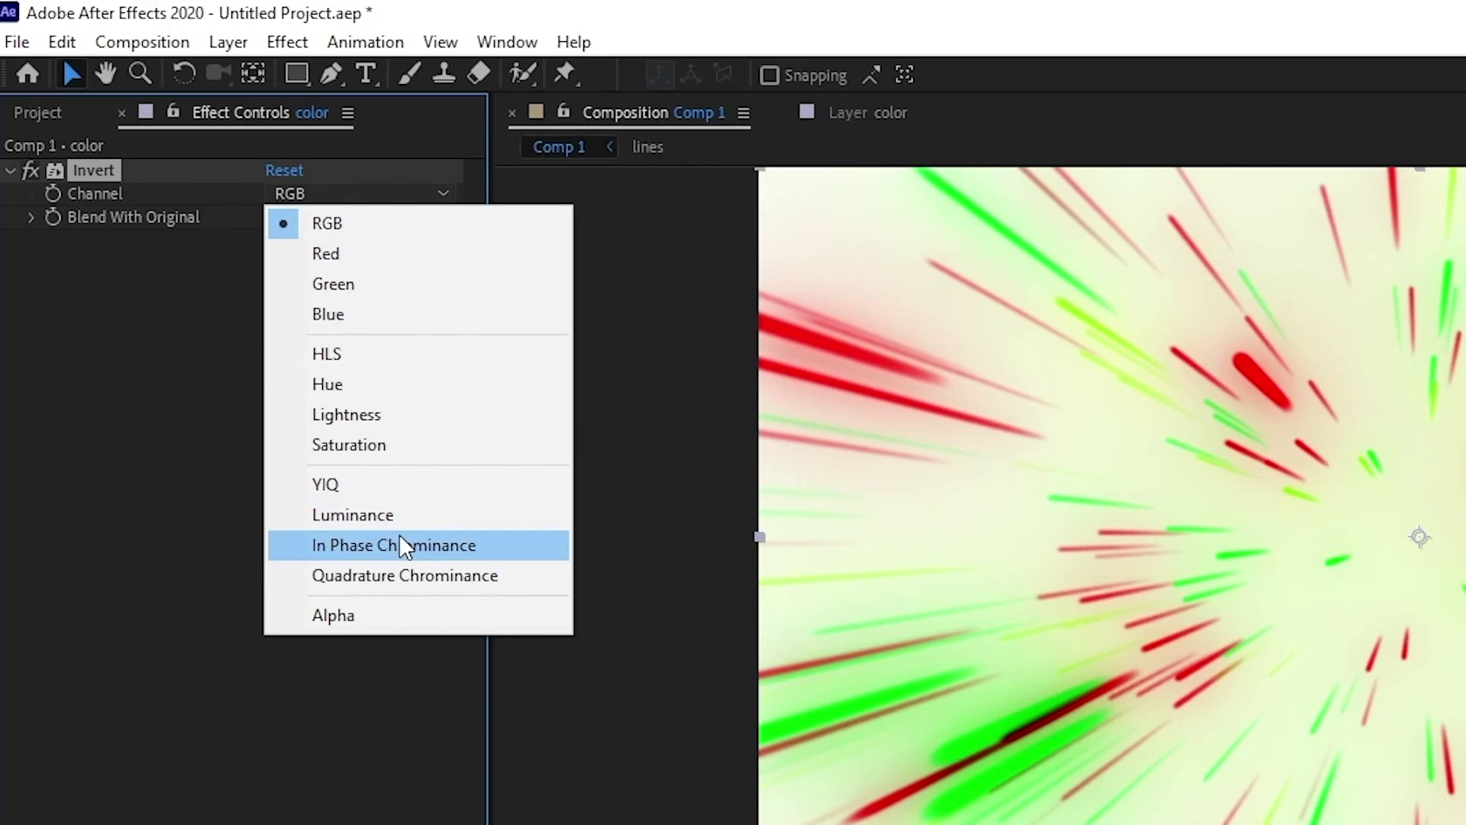
{"action": "left_click", "coordinate": [401, 543]}
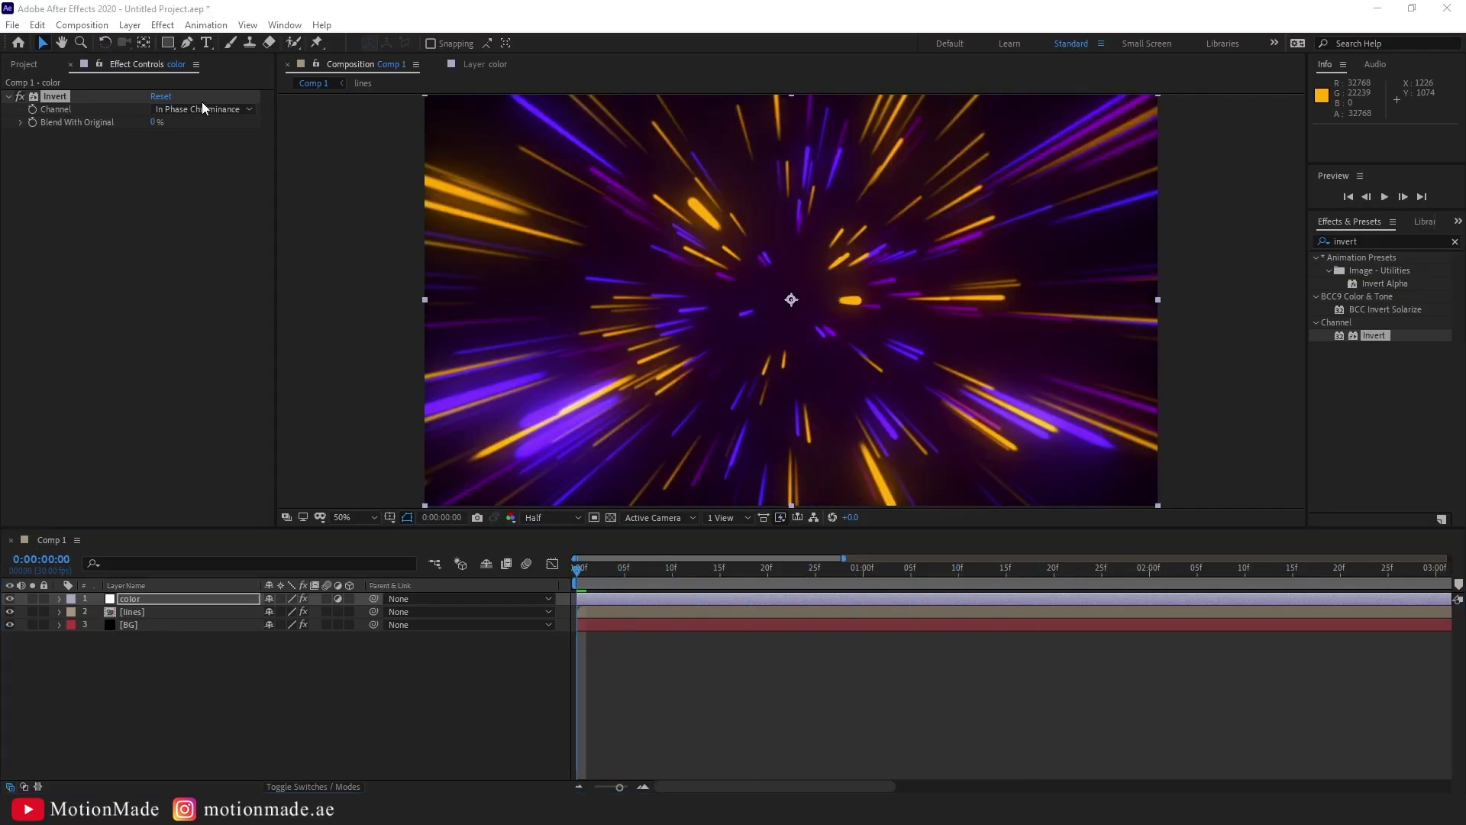
{"action": "left_click", "coordinate": [202, 109]}
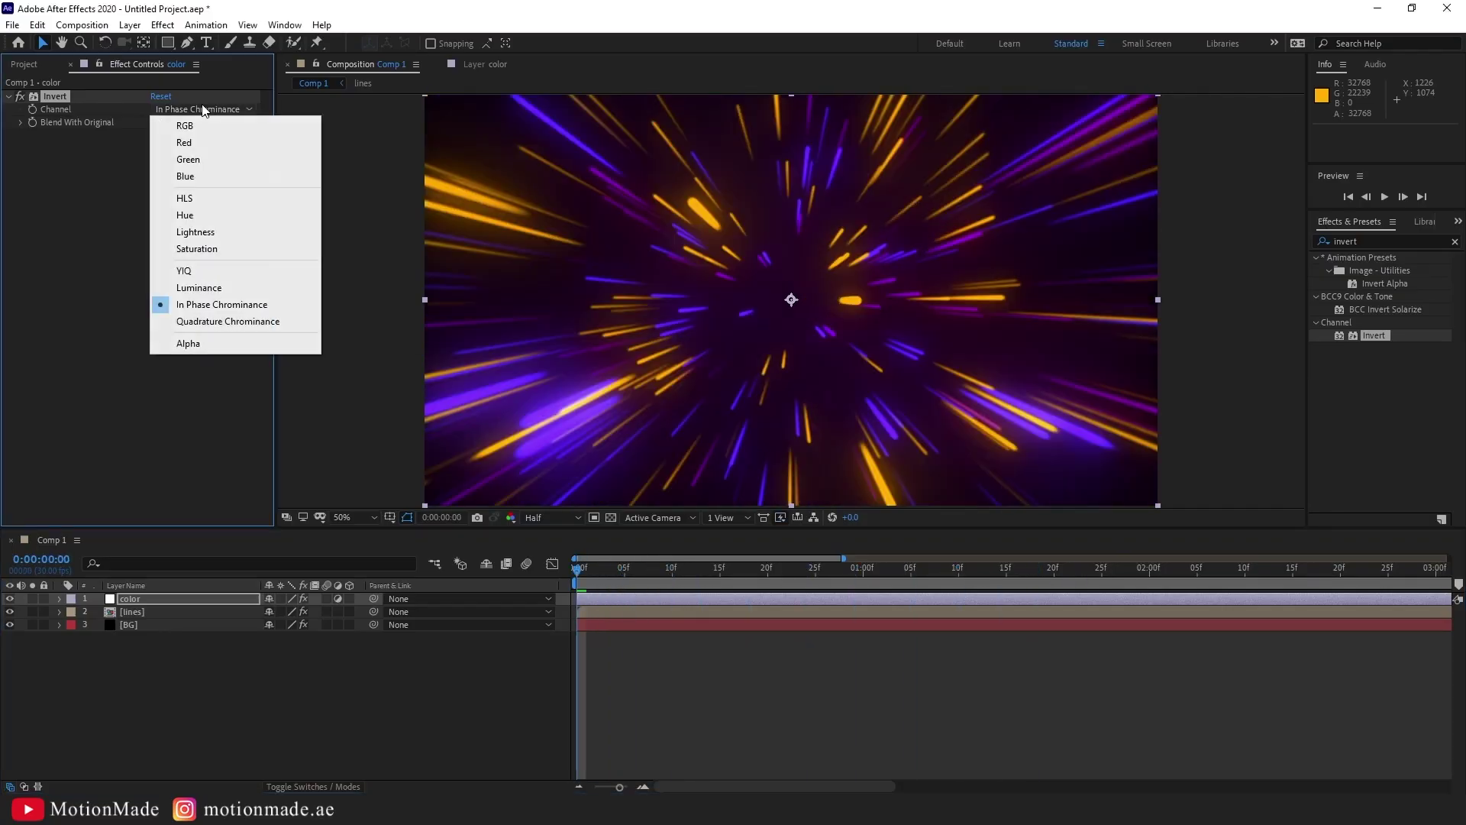
{"action": "left_click", "coordinate": [184, 321]}
{"action": "mouse_move", "coordinate": [580, 569]}
{"action": "left_mouse_down"}
{"action": "mouse_move", "coordinate": [984, 576]}
{"action": "mouse_move", "coordinate": [560, 583]}
{"action": "left_mouse_up"}
- Try Saturation, followed by Lightness, as the Invert channel to compare the resulting color schemes
{"action": "left_click", "coordinate": [247, 111]}
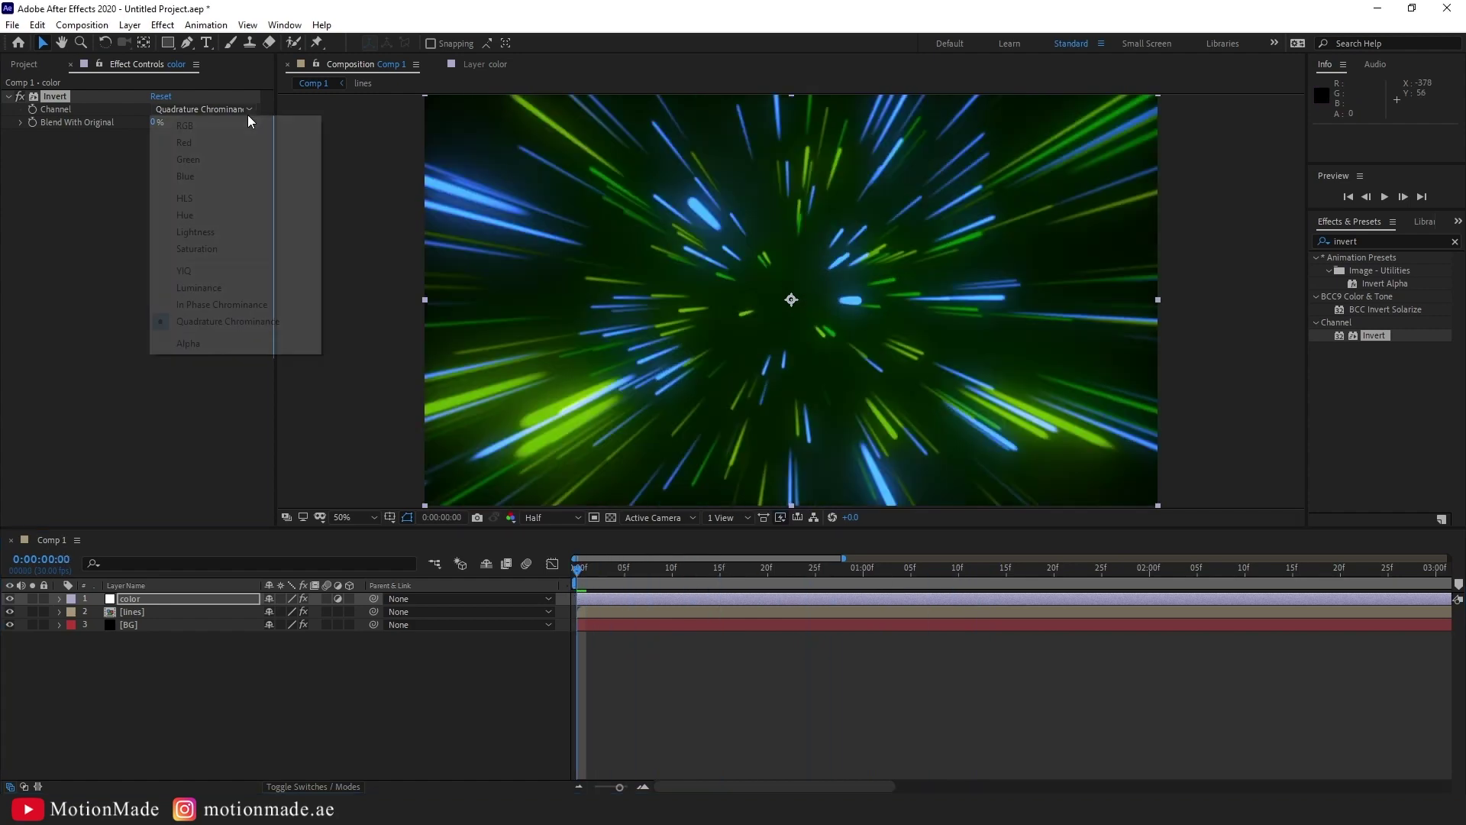
{"action": "left_click", "coordinate": [218, 249]}
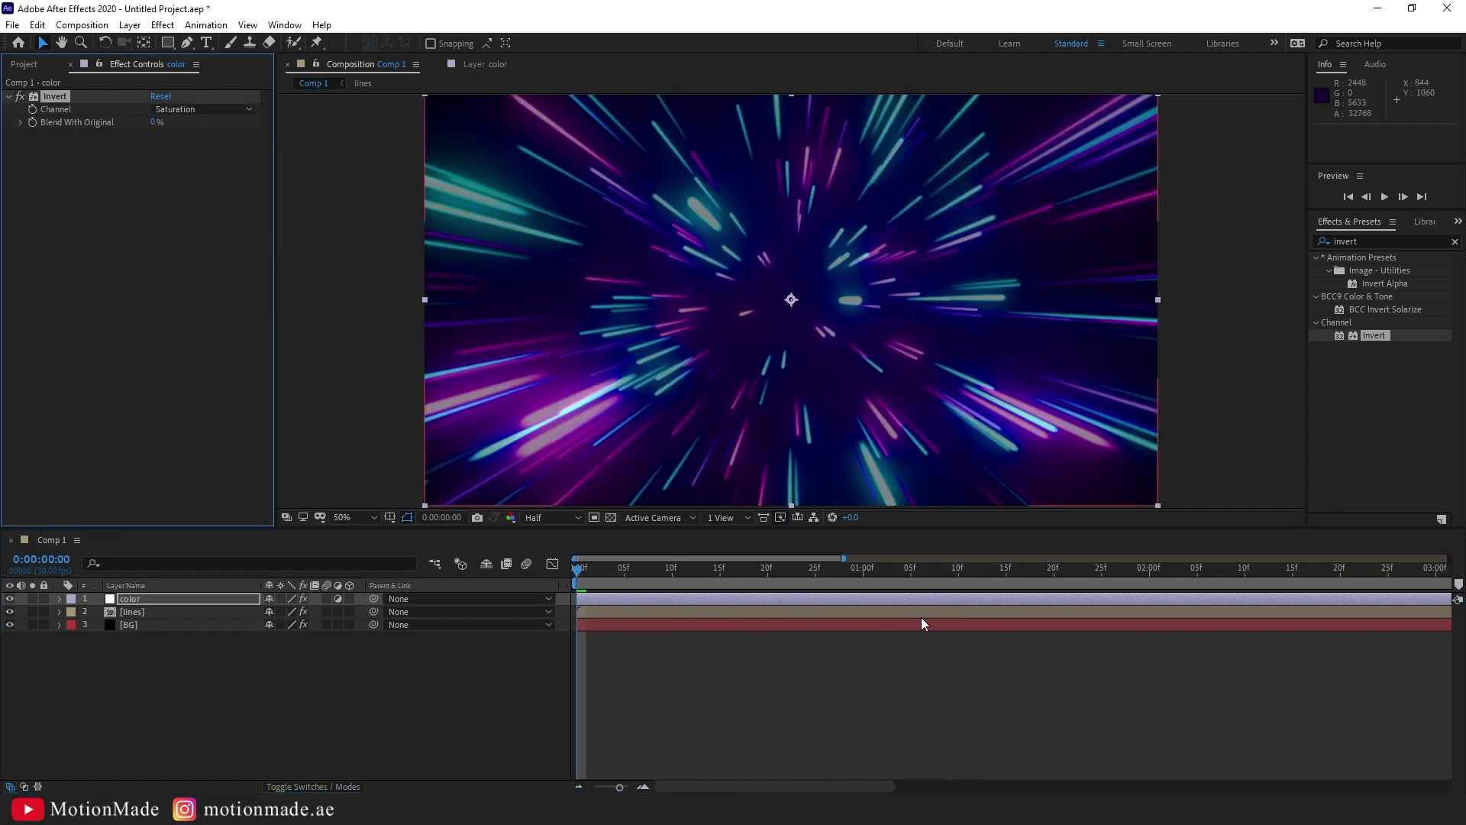
{"action": "left_click", "coordinate": [211, 115]}
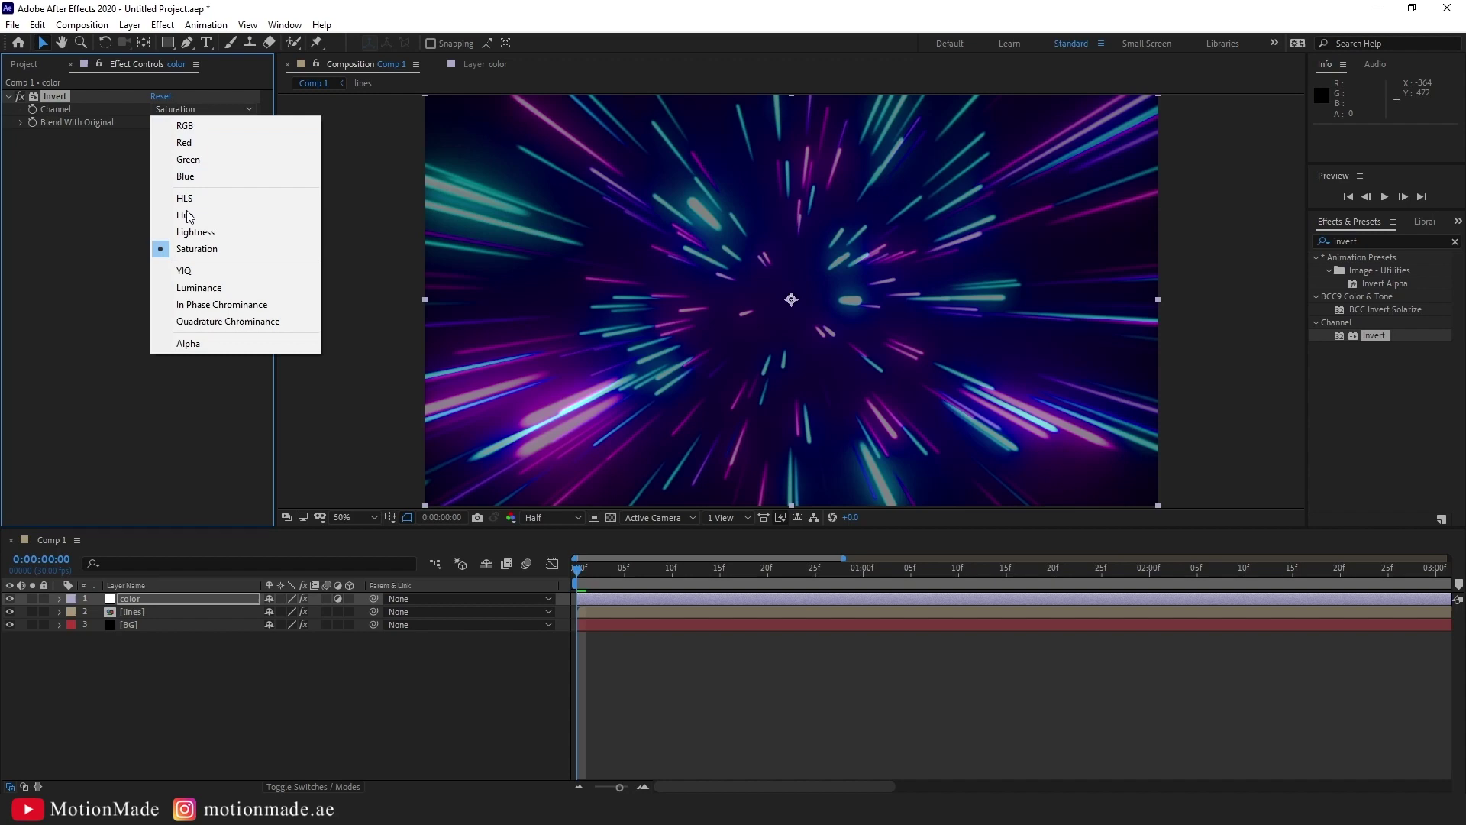
{"action": "left_click", "coordinate": [188, 232]}
{"action": "left_click", "coordinate": [212, 111]}
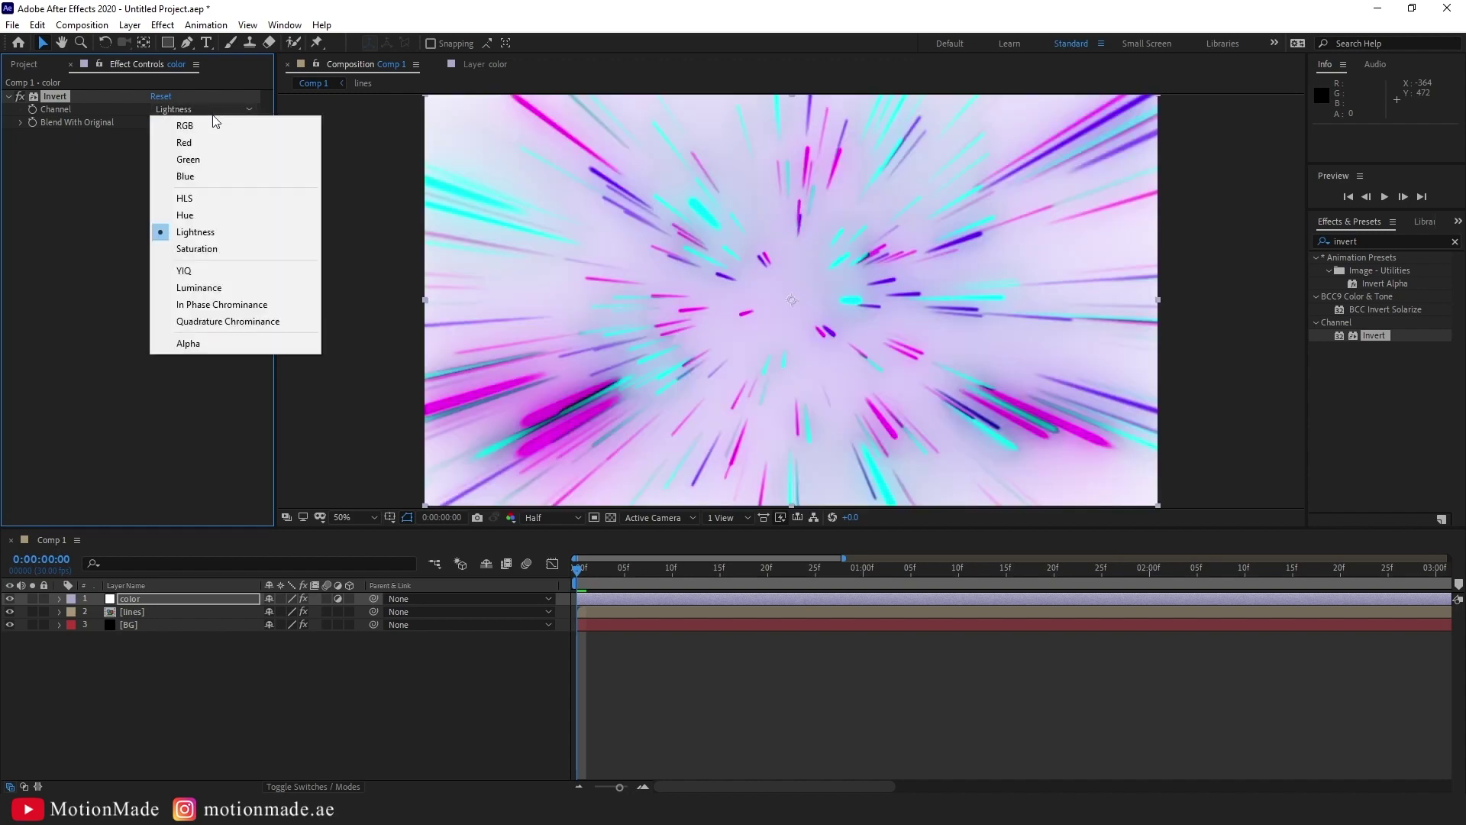